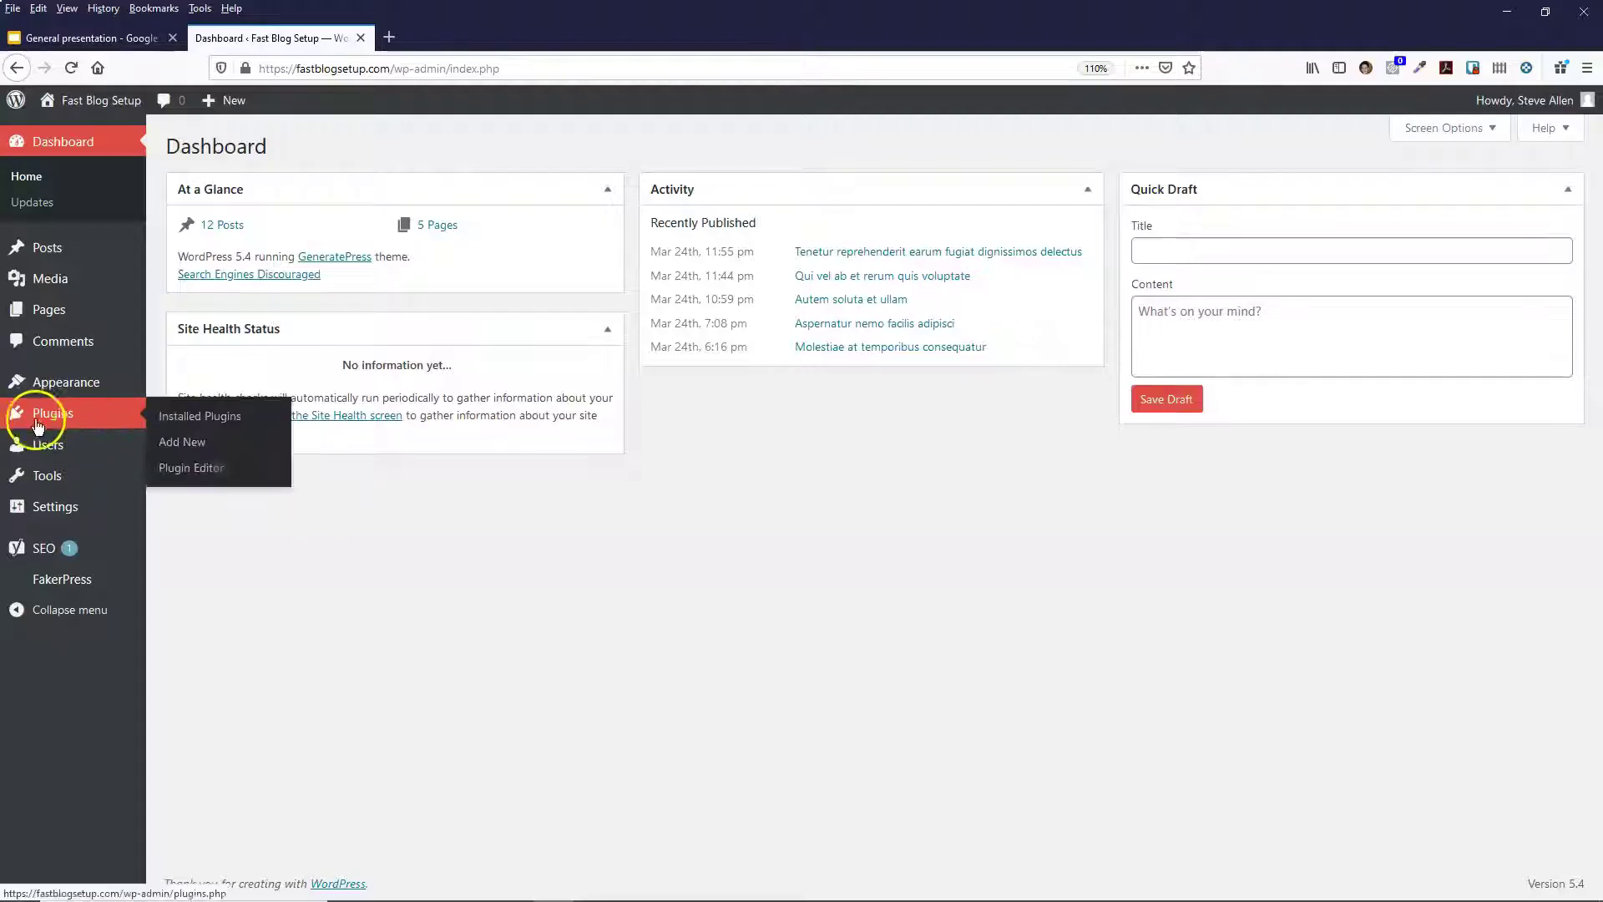
- Search the plugin directory for 'social', then install and activate Social Warfare 4.0.0
left_click(184, 445)
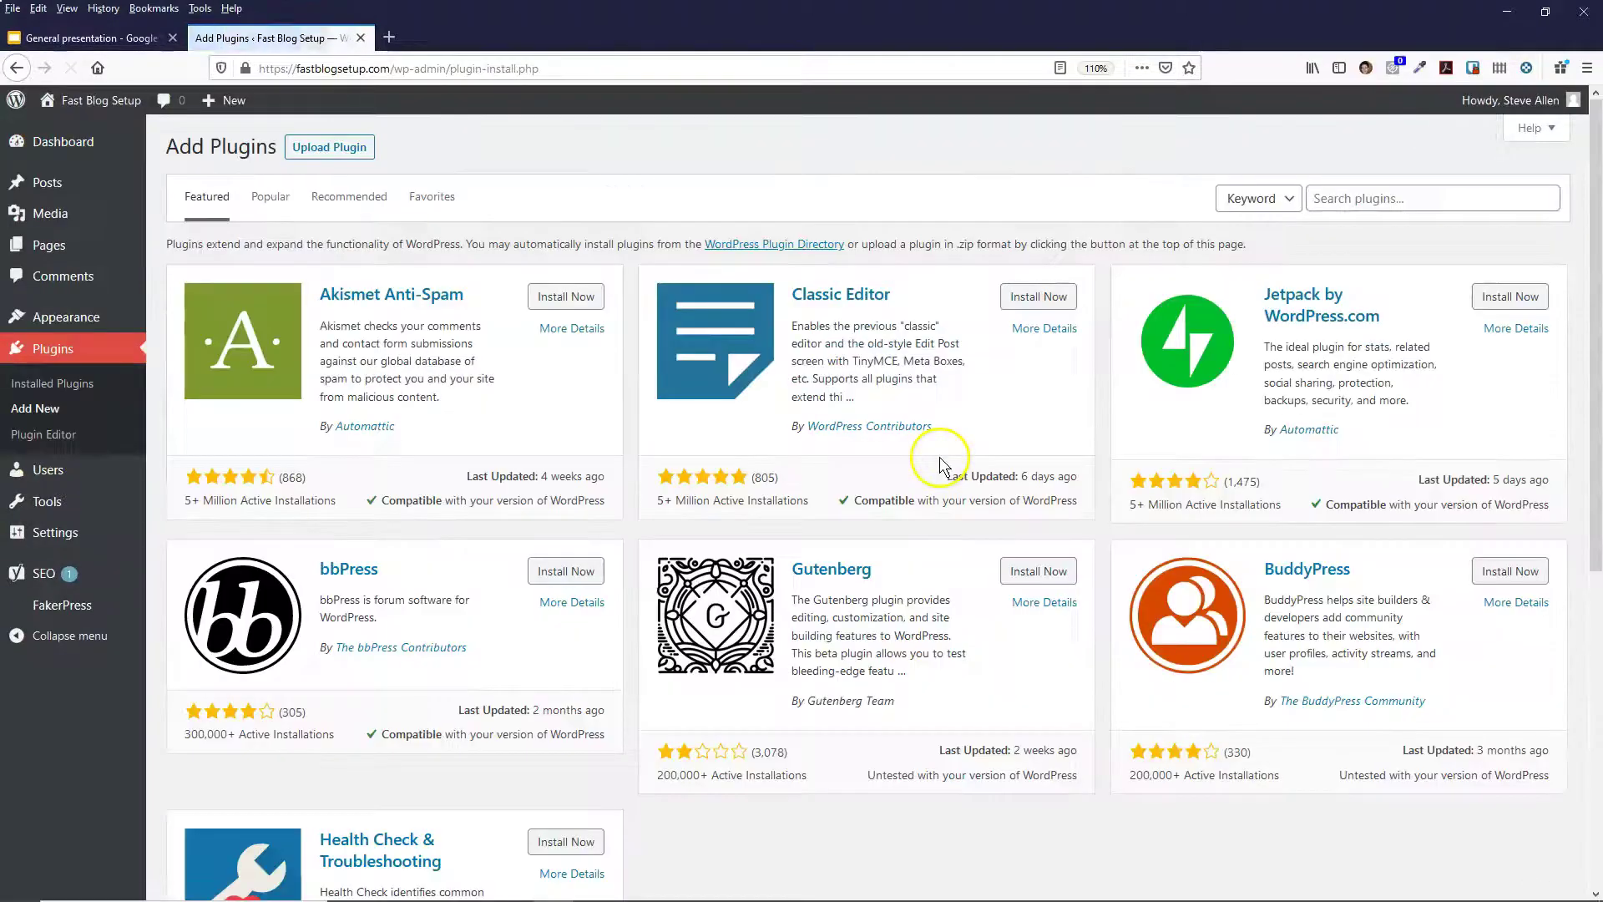
left_click(1349, 198)
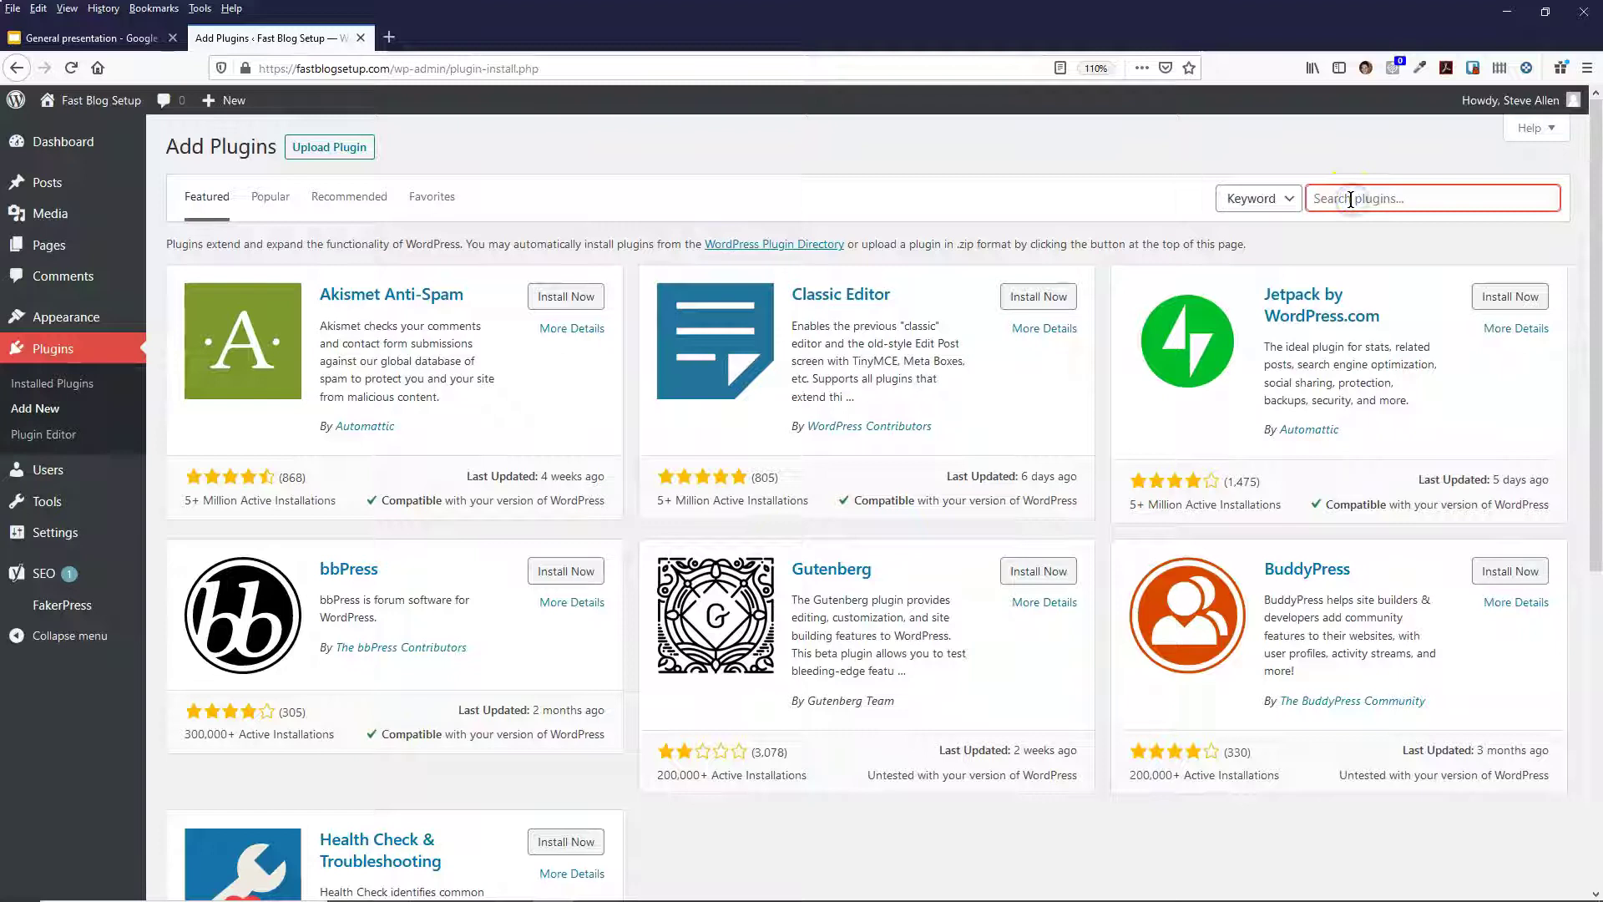
type("social warfare")
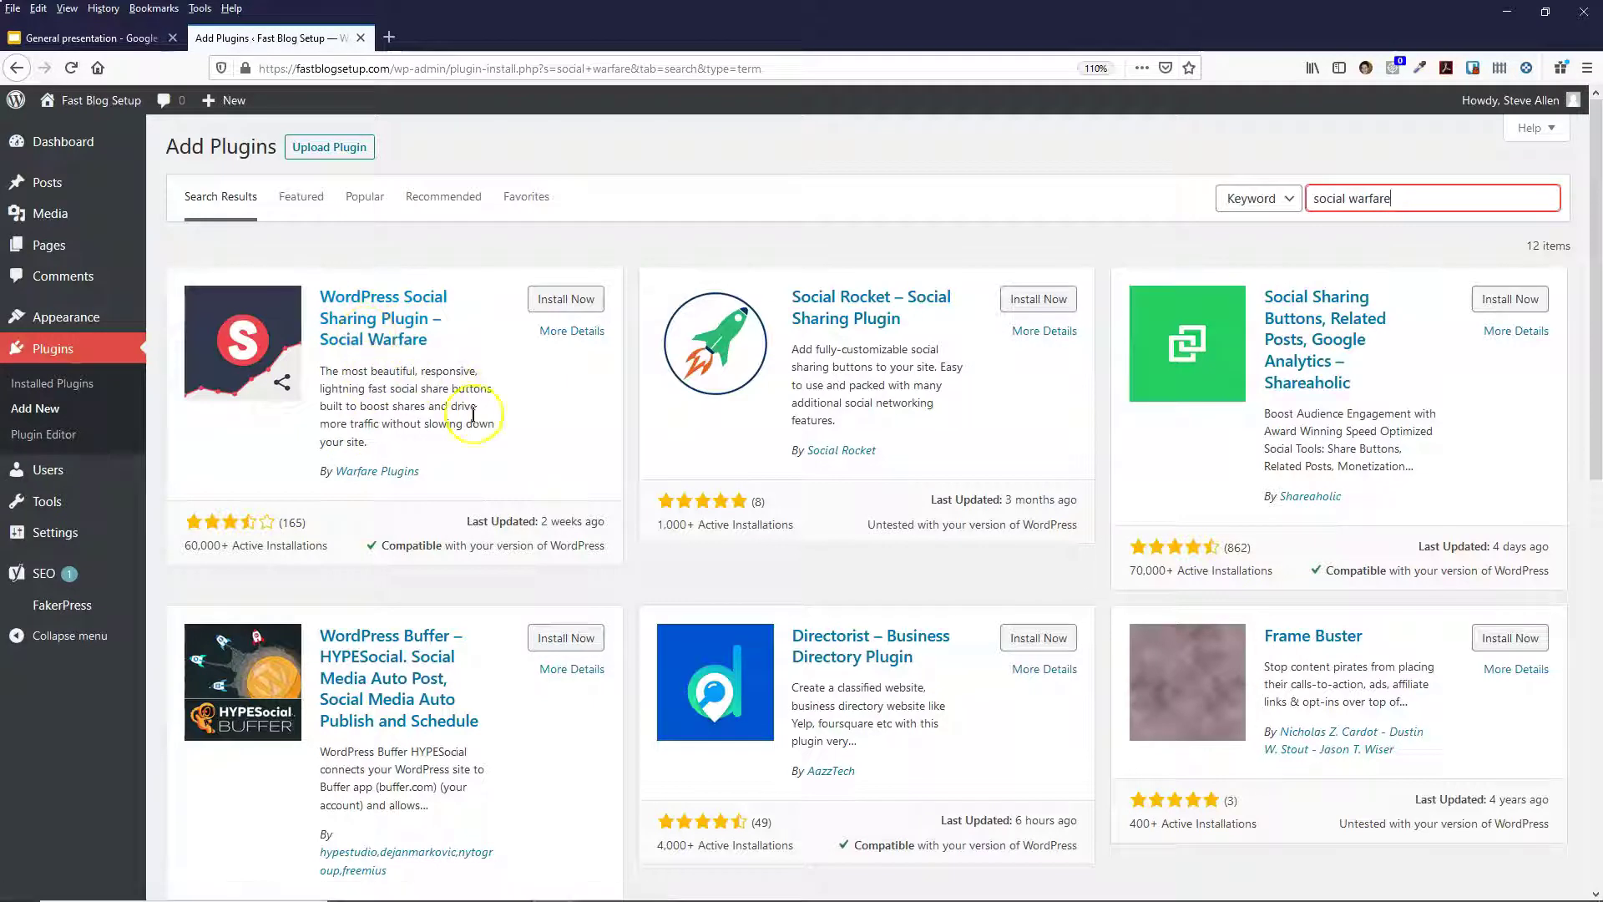
left_click(571, 305)
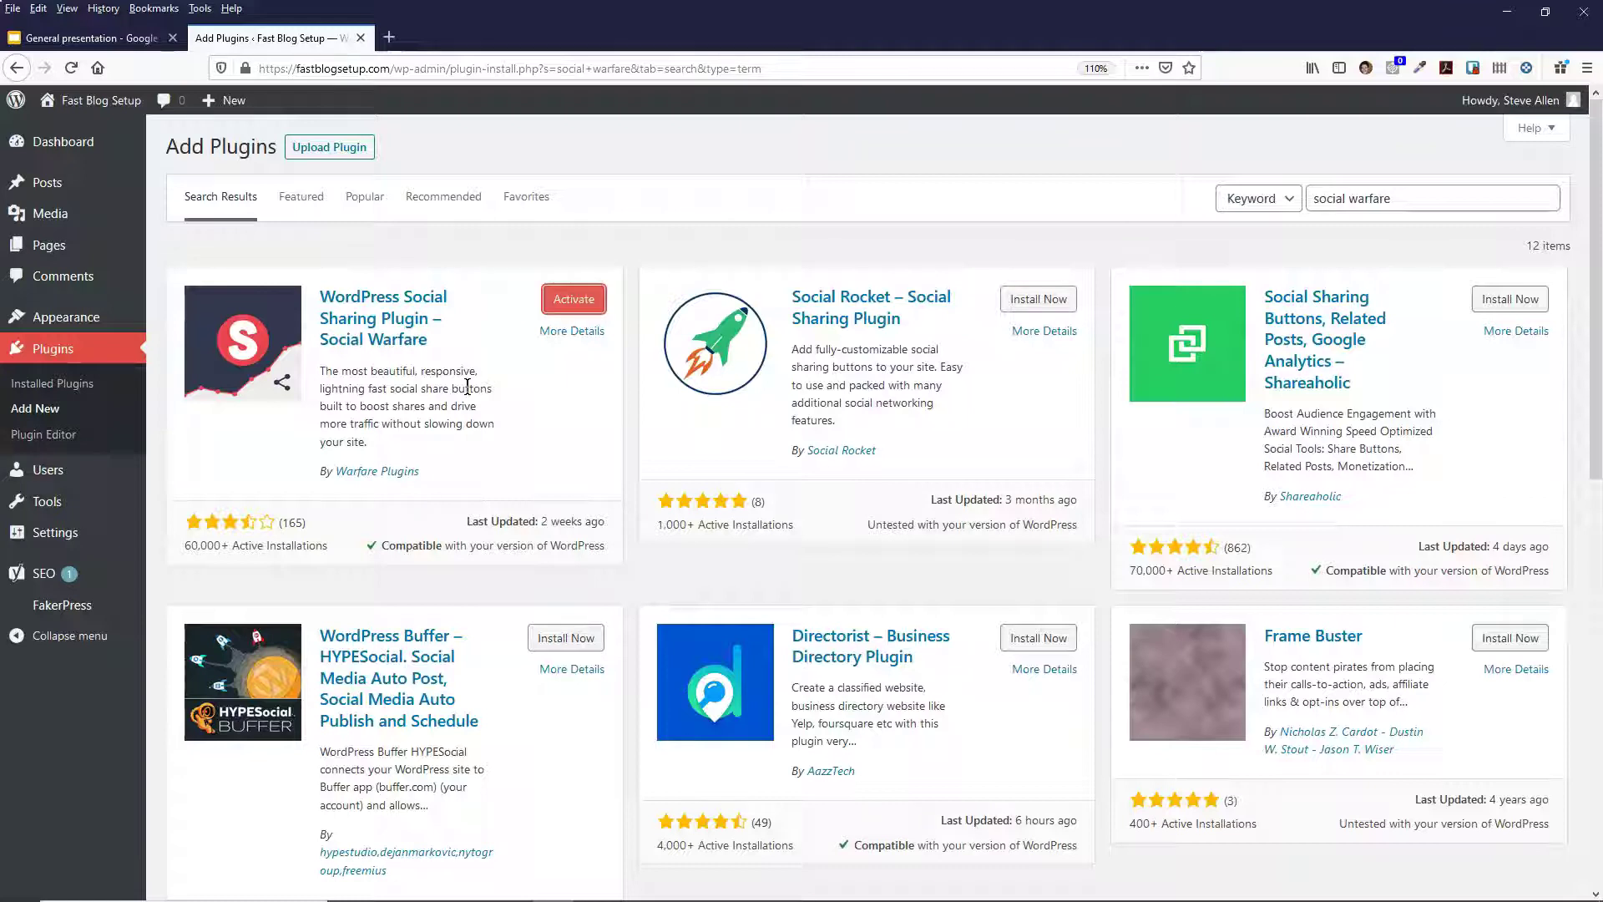
left_click(583, 298)
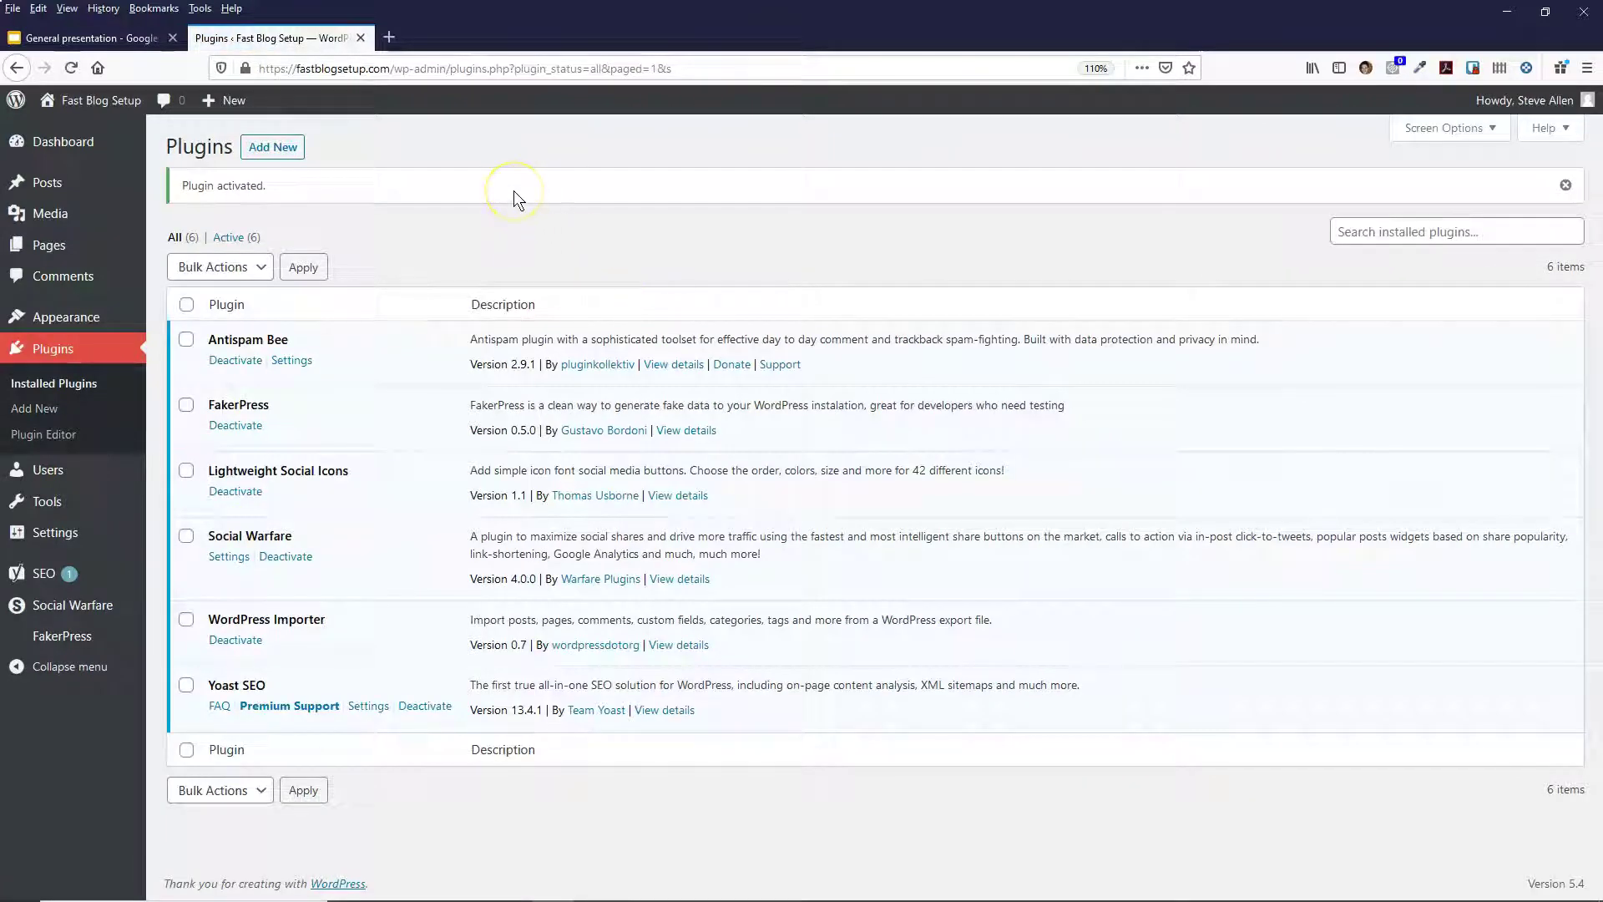
- In Social Warfare's Social Networks, order Pinterest, Facebook, Twitter as active and make LinkedIn inactive
left_click(64, 607)
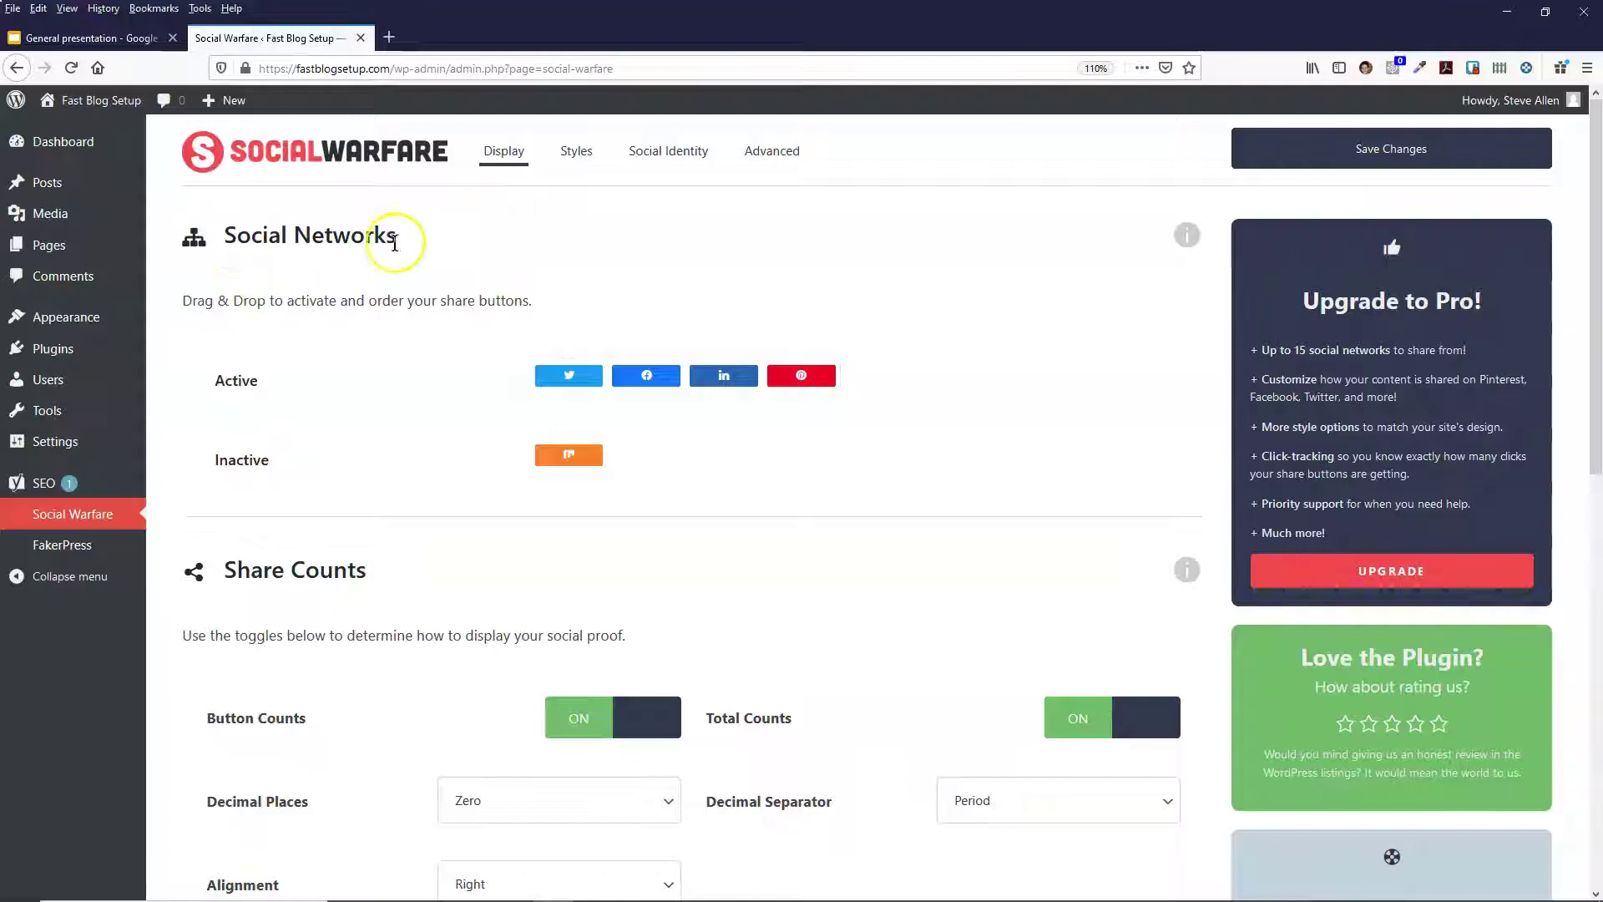
scroll(369, 404, "down", 3)
scroll(367, 401, "up", 3)
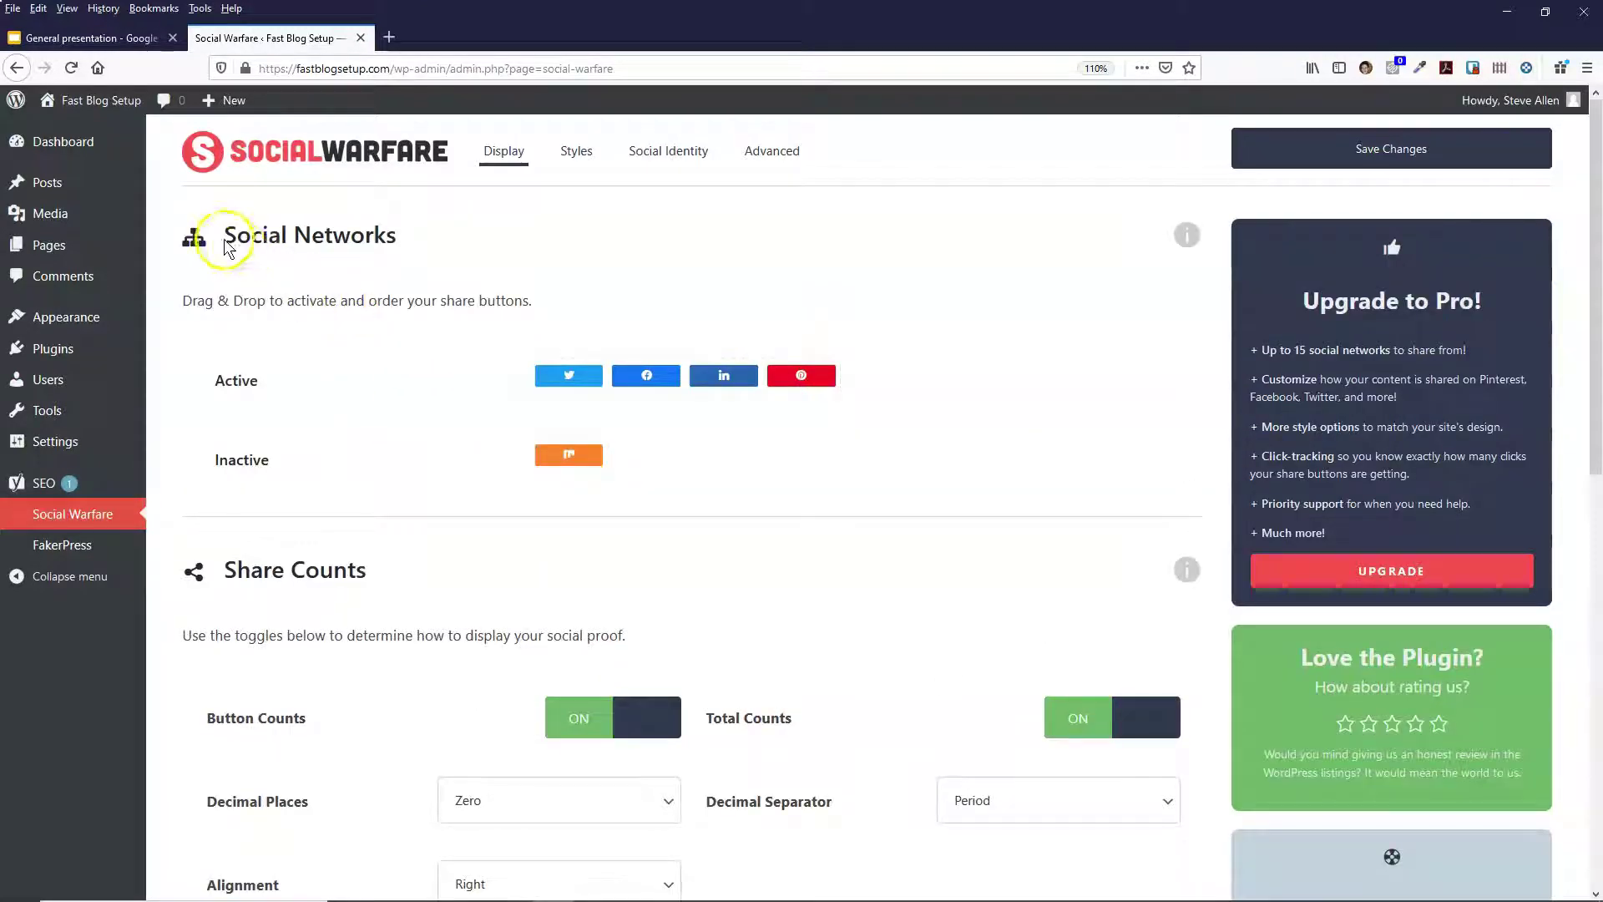
left_click_drag(222, 237, 391, 242)
left_click(349, 424)
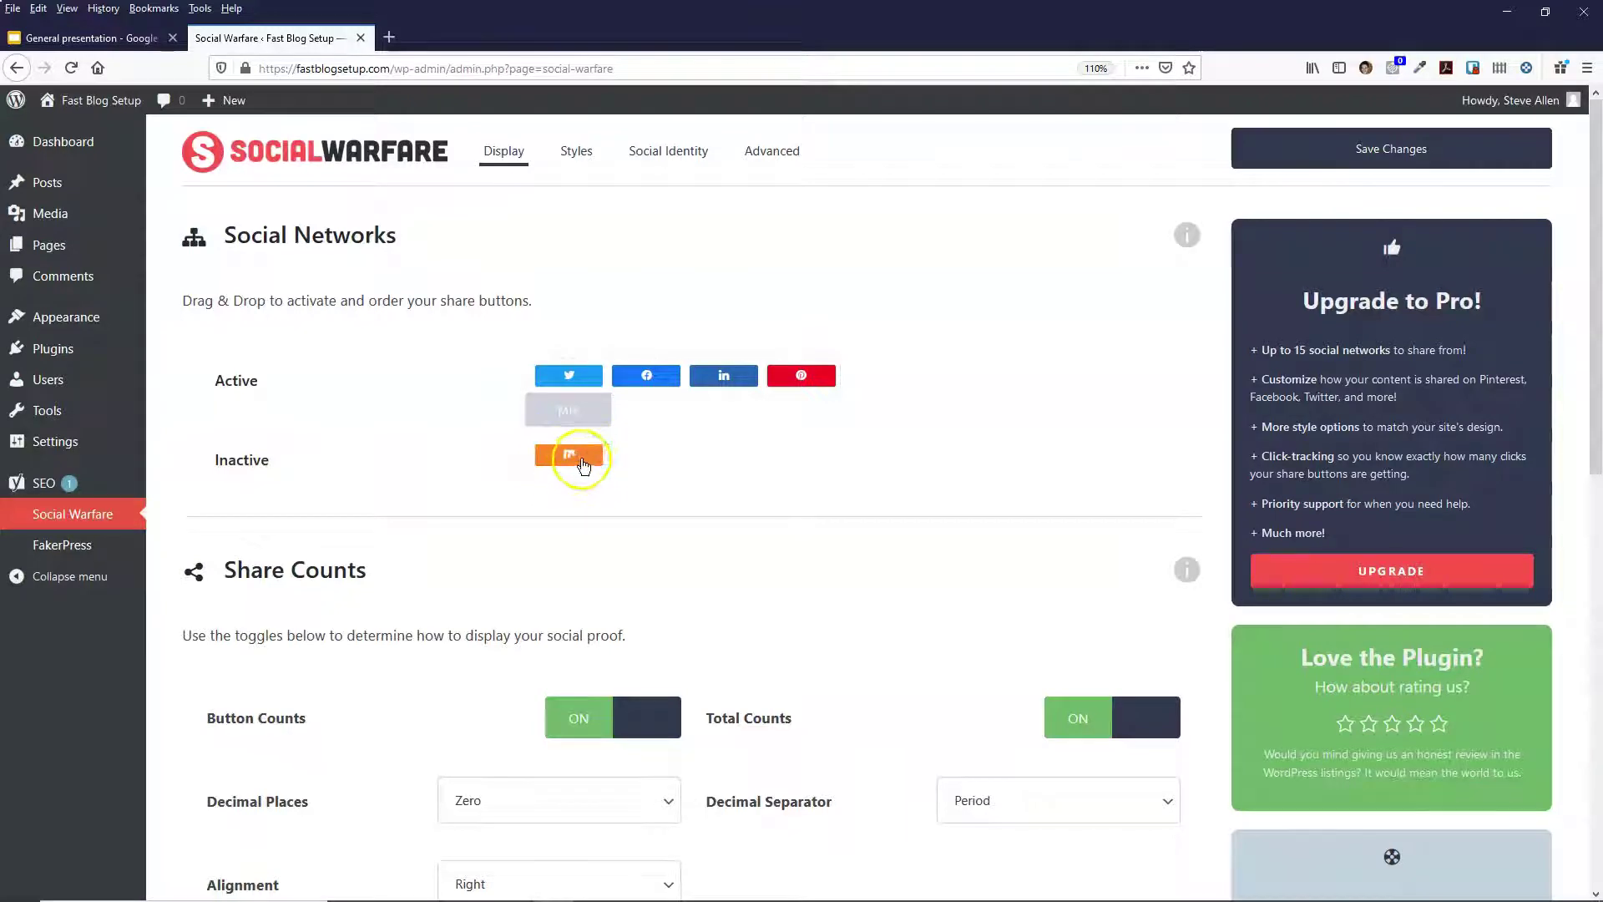
mouse_move(586, 466)
left_mouse_down()
mouse_move(603, 465)
mouse_move(585, 464)
left_mouse_up()
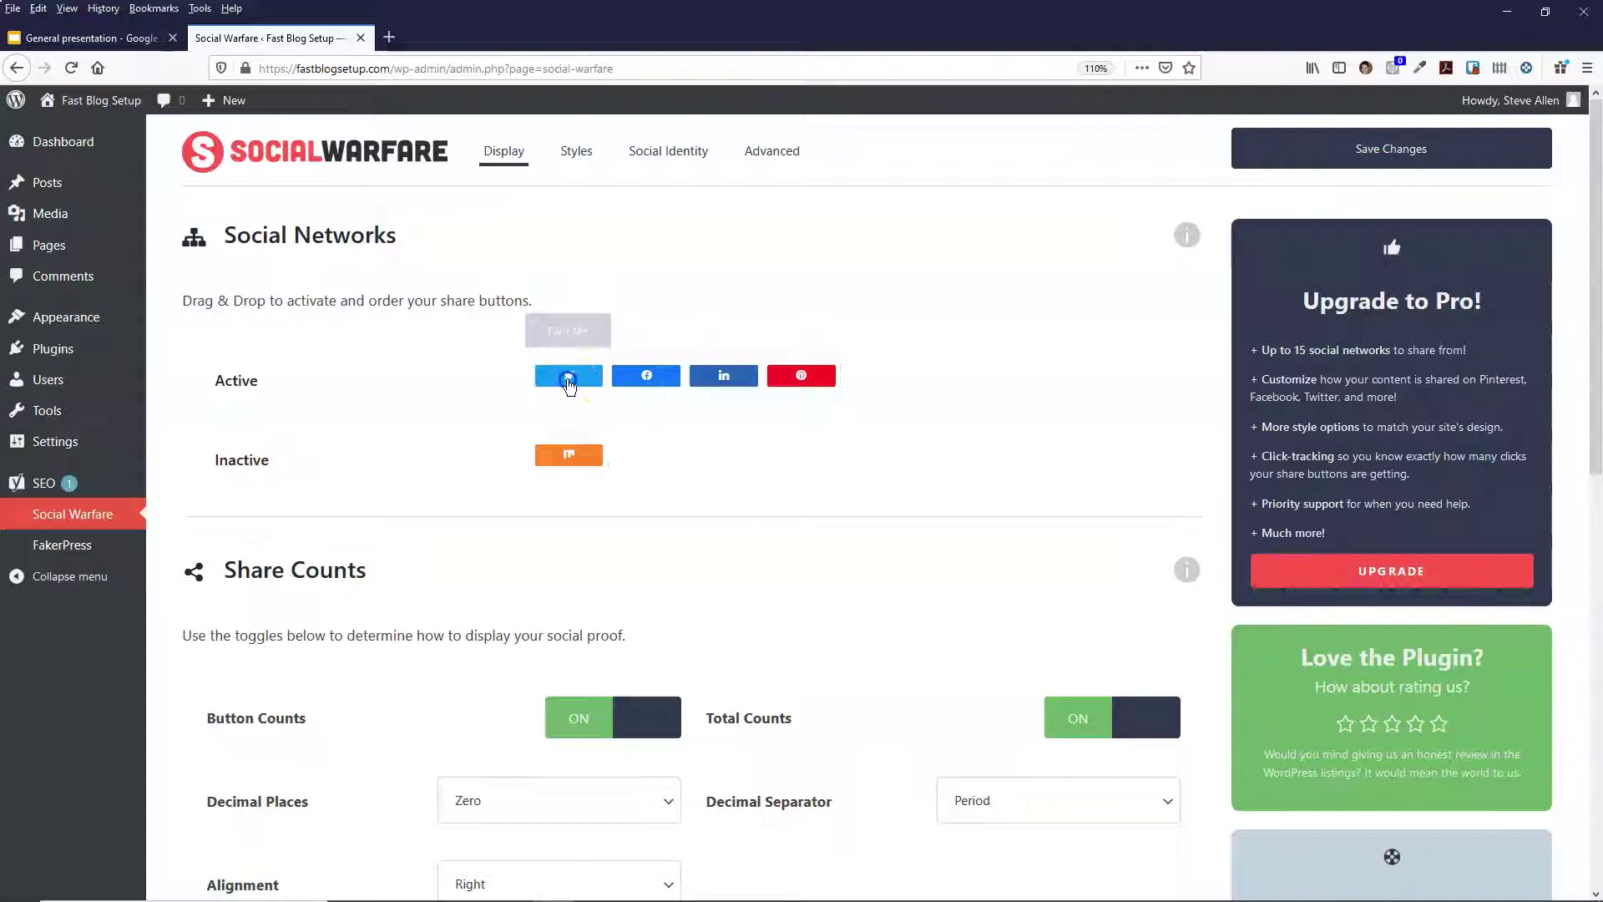
left_click_drag(794, 384, 605, 384)
left_click_drag(708, 374, 568, 380)
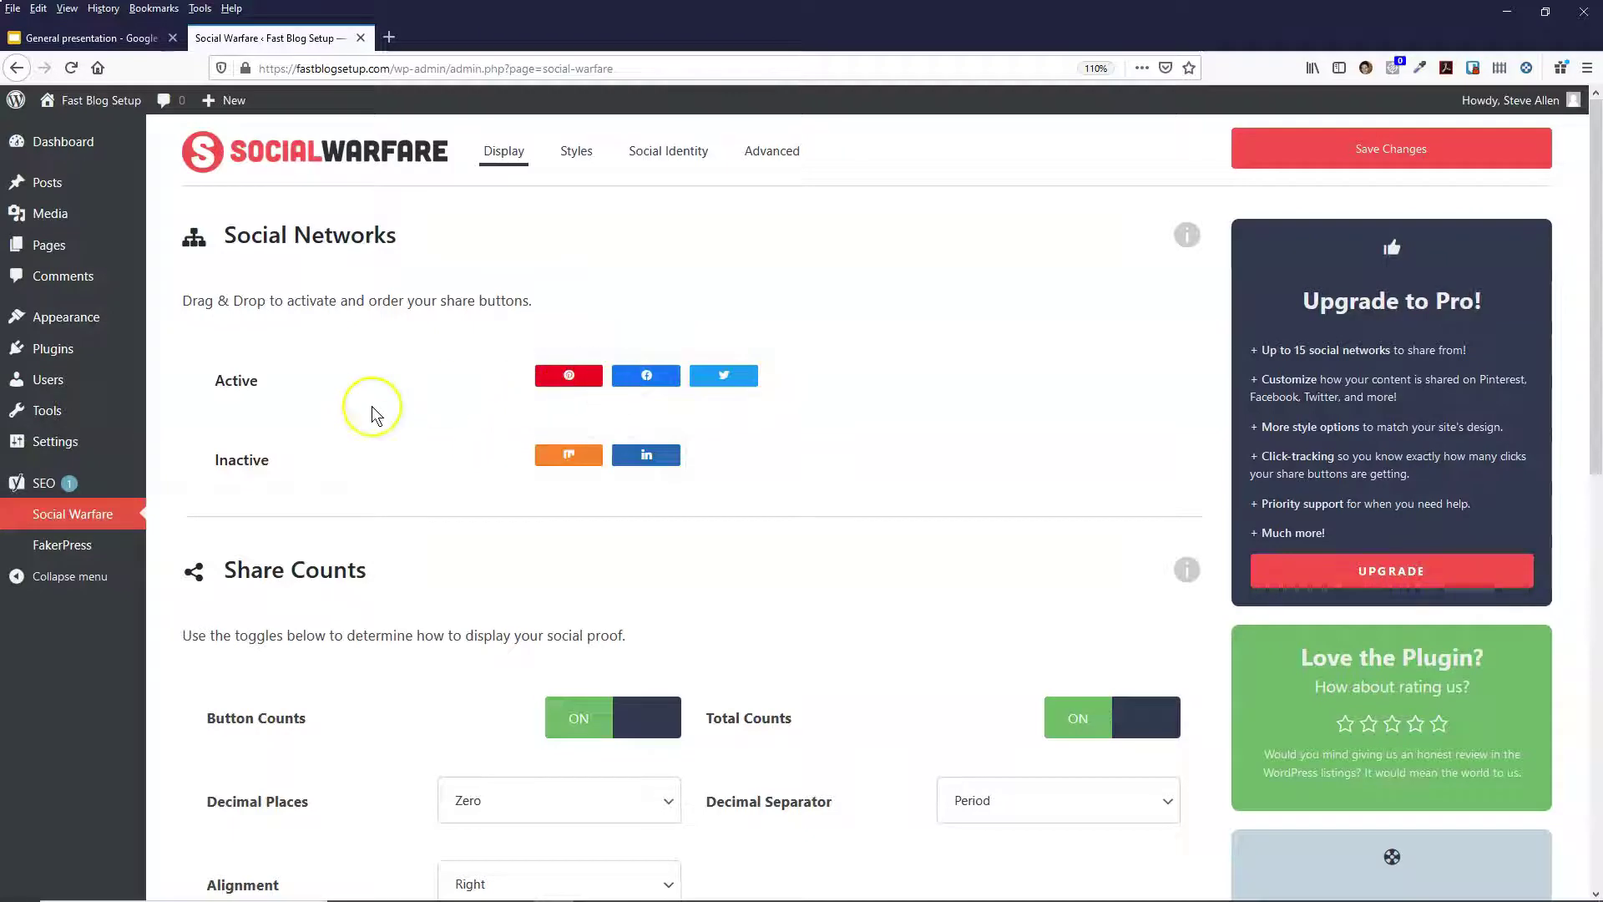
- Switch Button Counts off while keeping Total Counts on
scroll(372, 407, "down", 4)
scroll(330, 291, "up", 1)
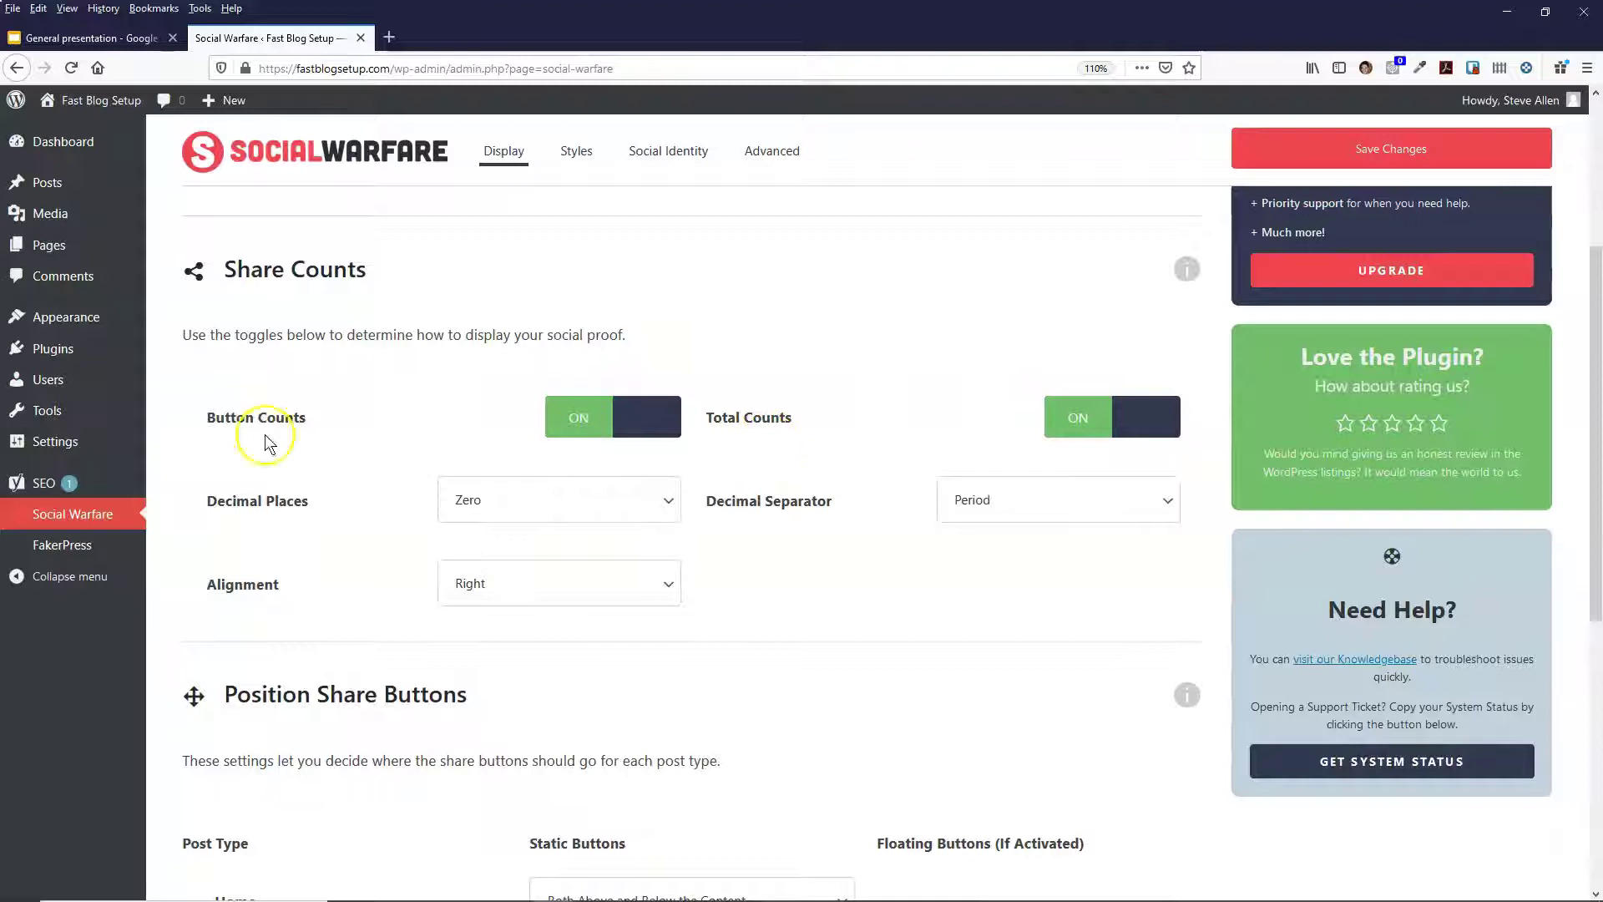
left_click_drag(209, 422, 308, 423)
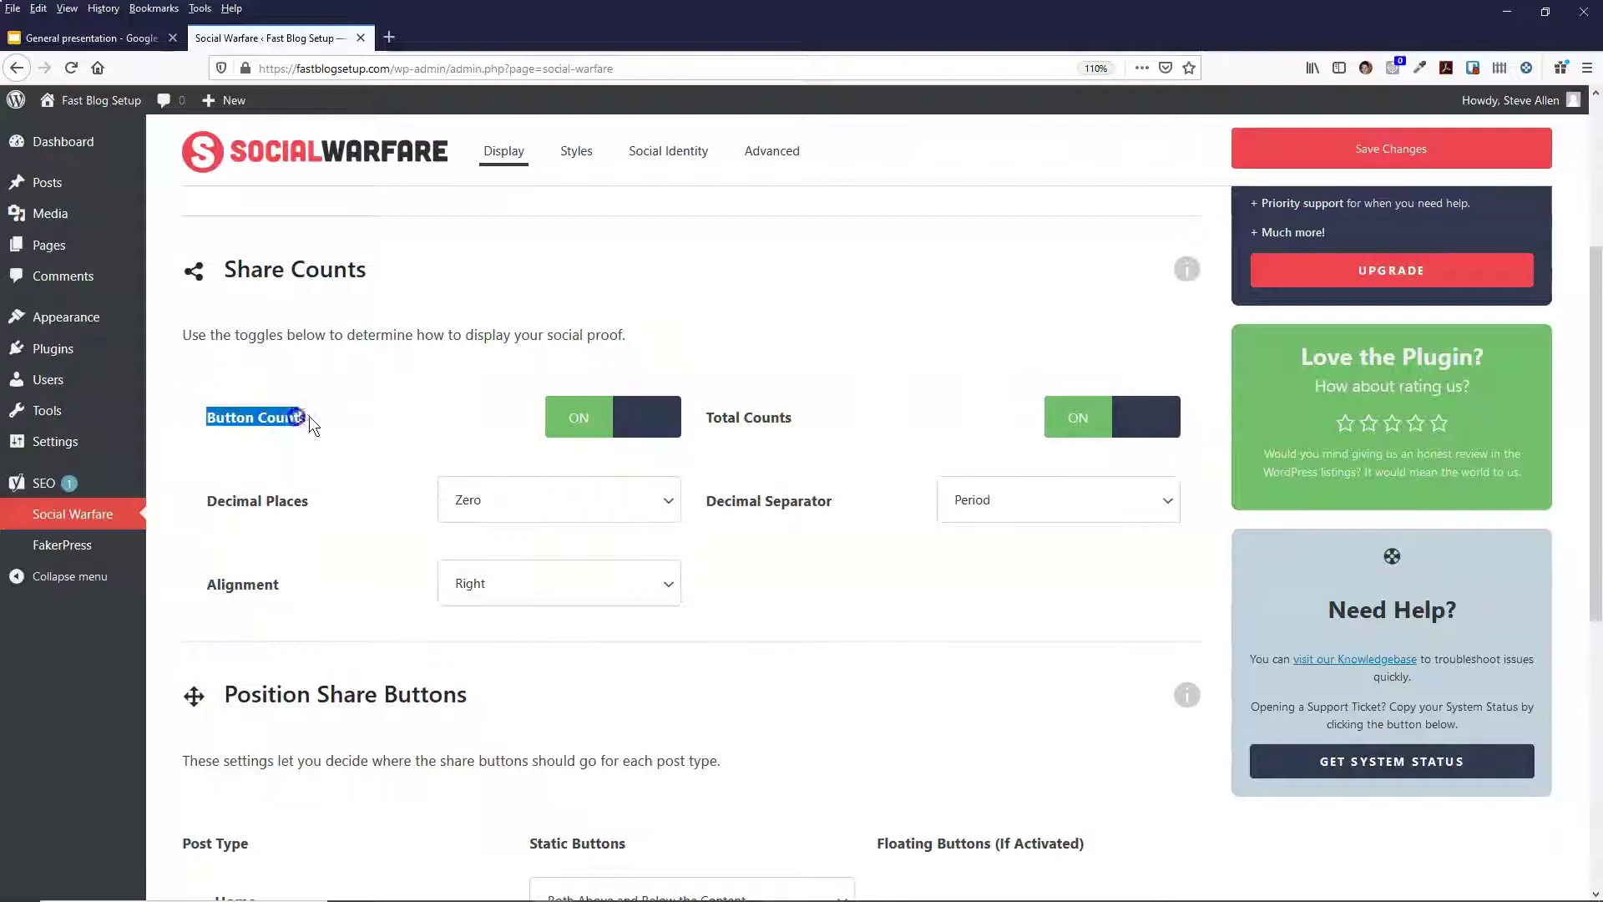
left_click(588, 422)
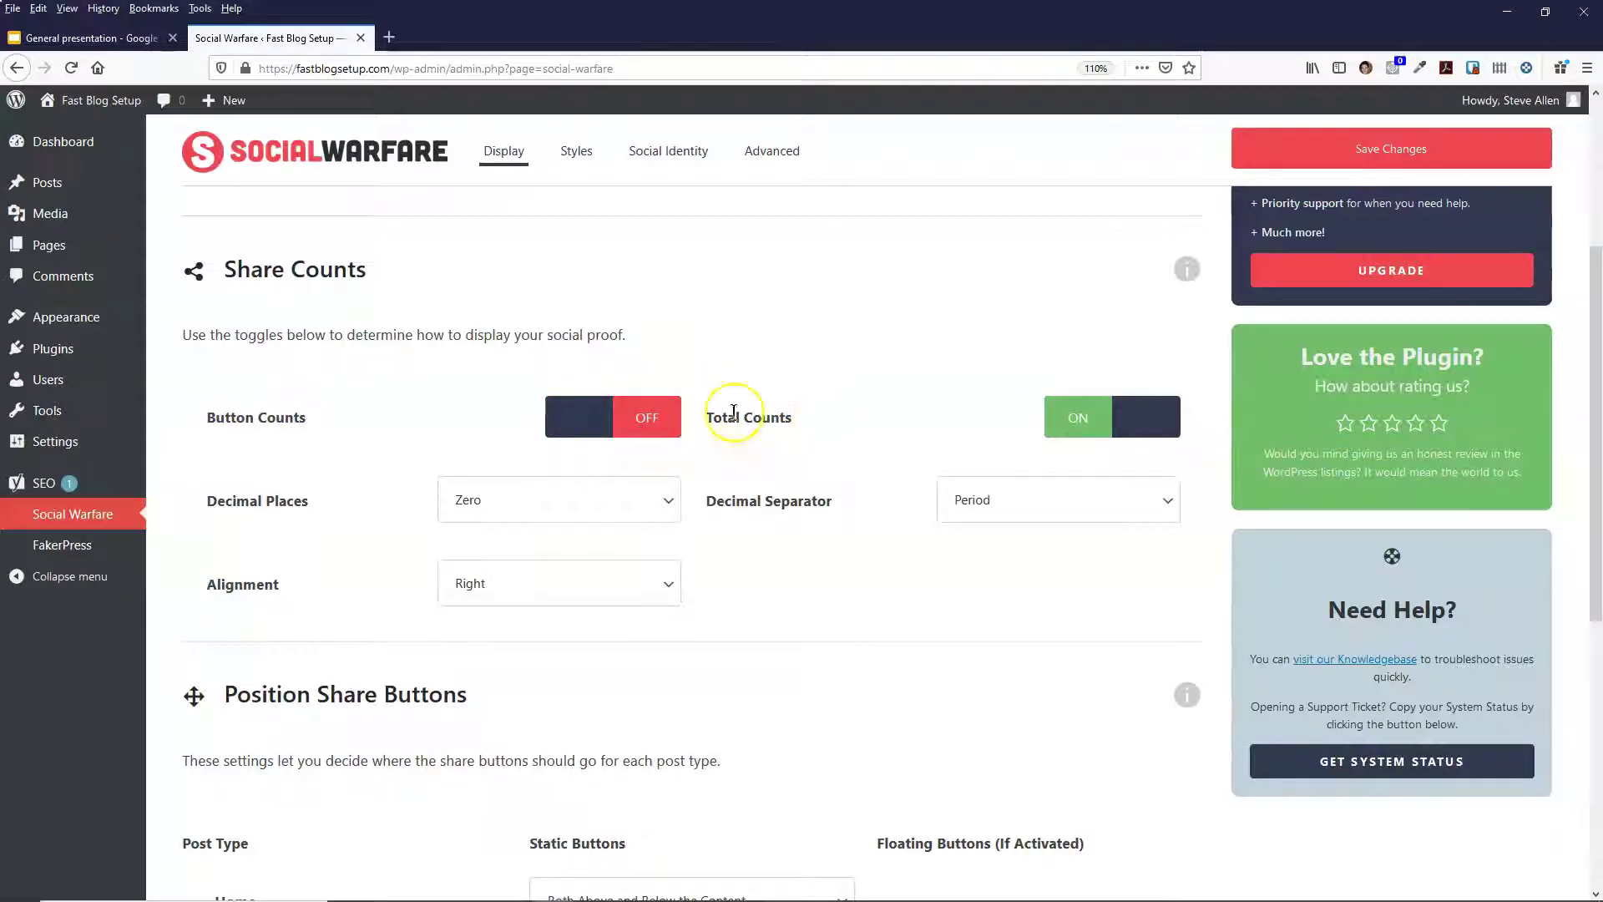
left_click(586, 419)
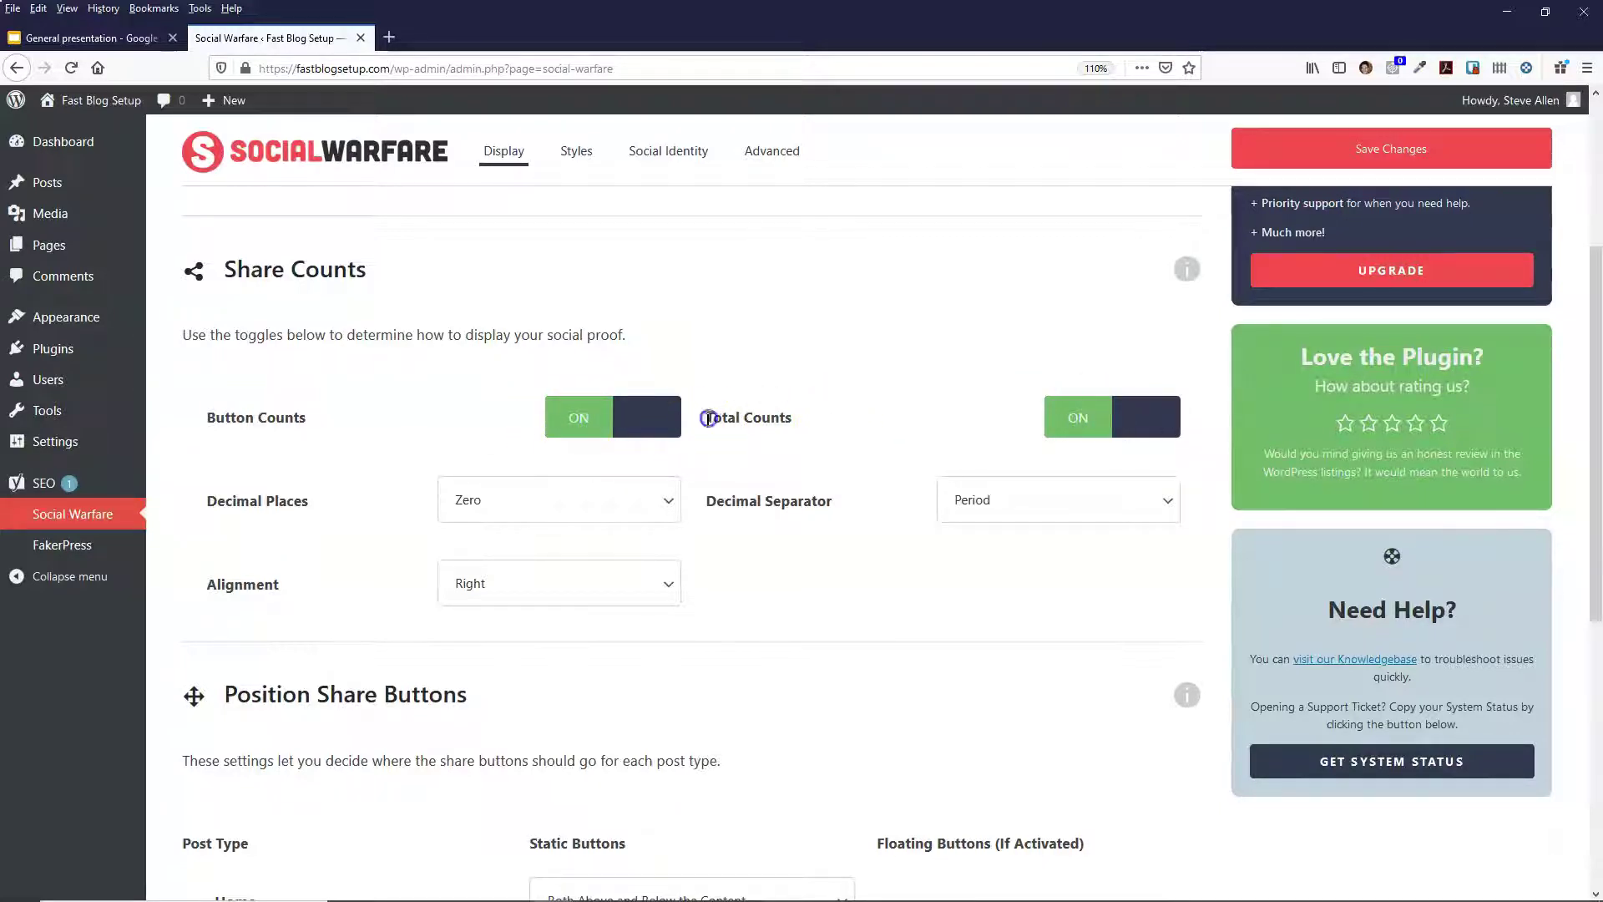
left_click(1137, 420)
left_click(1133, 421)
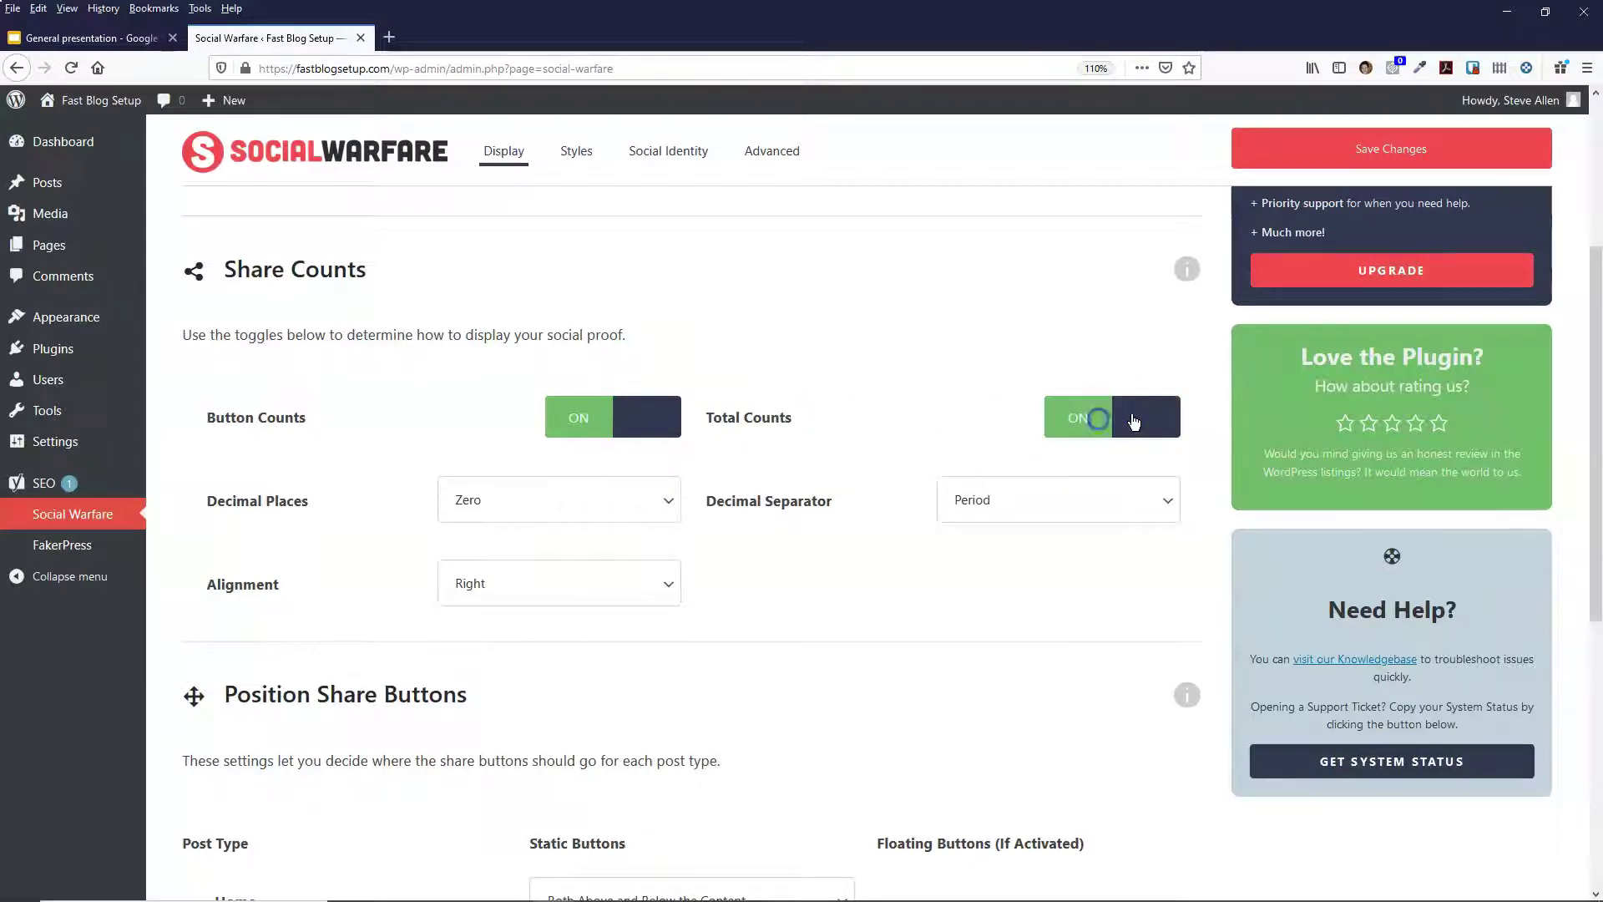
left_click(630, 419)
left_click_drag(205, 417, 275, 416)
left_click(299, 417)
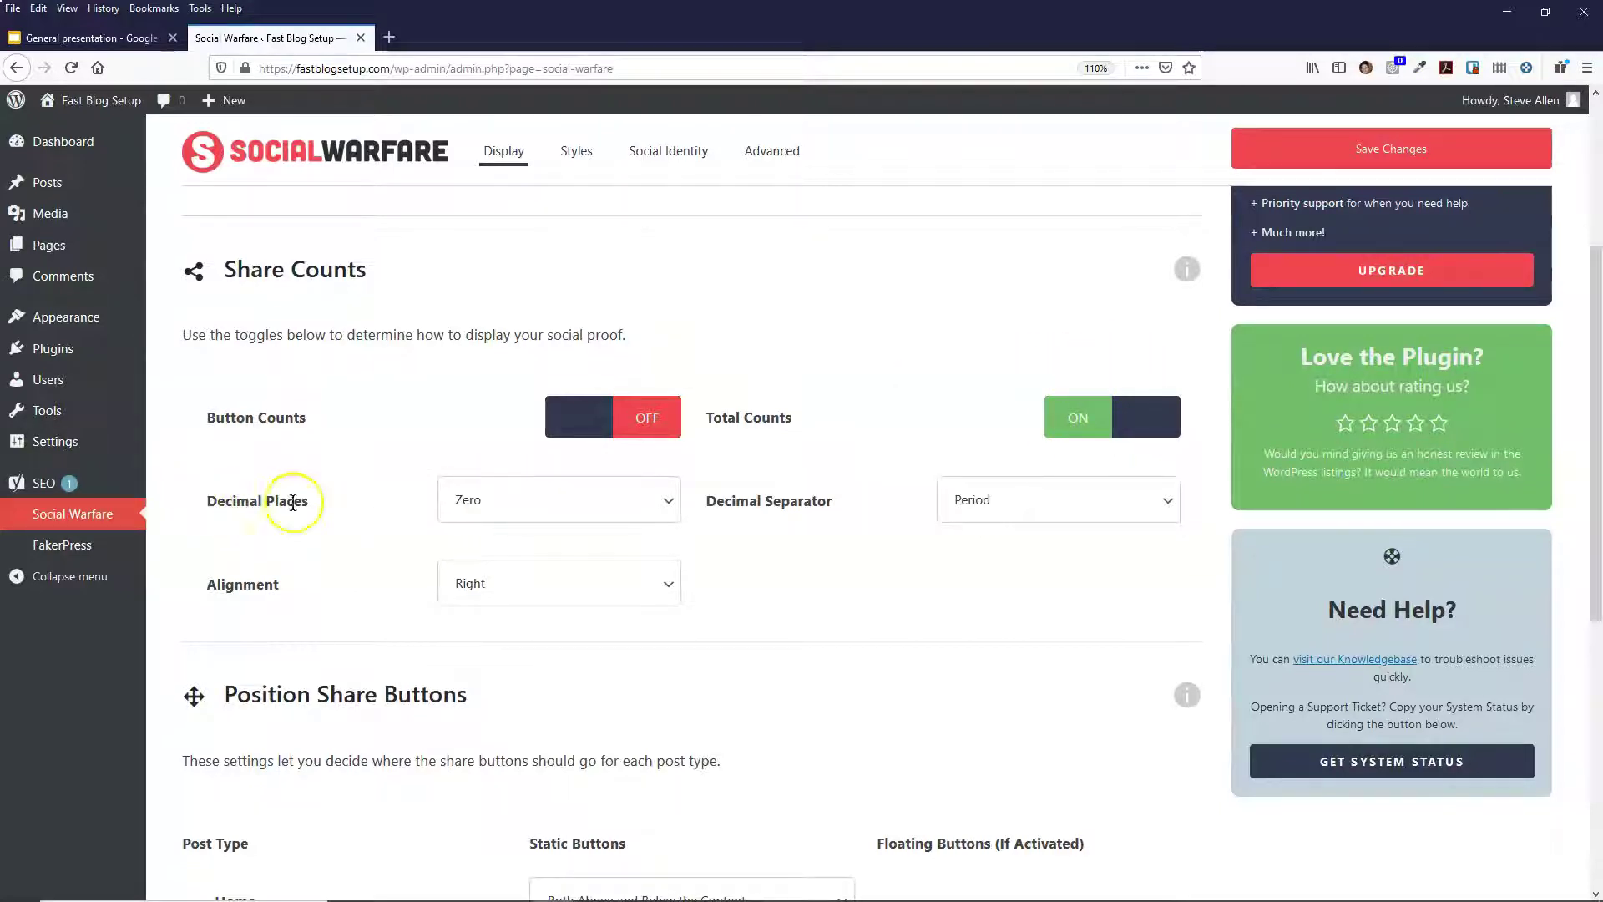
- Keep the share counts at Zero decimal places with a Period decimal separator
left_click(616, 501)
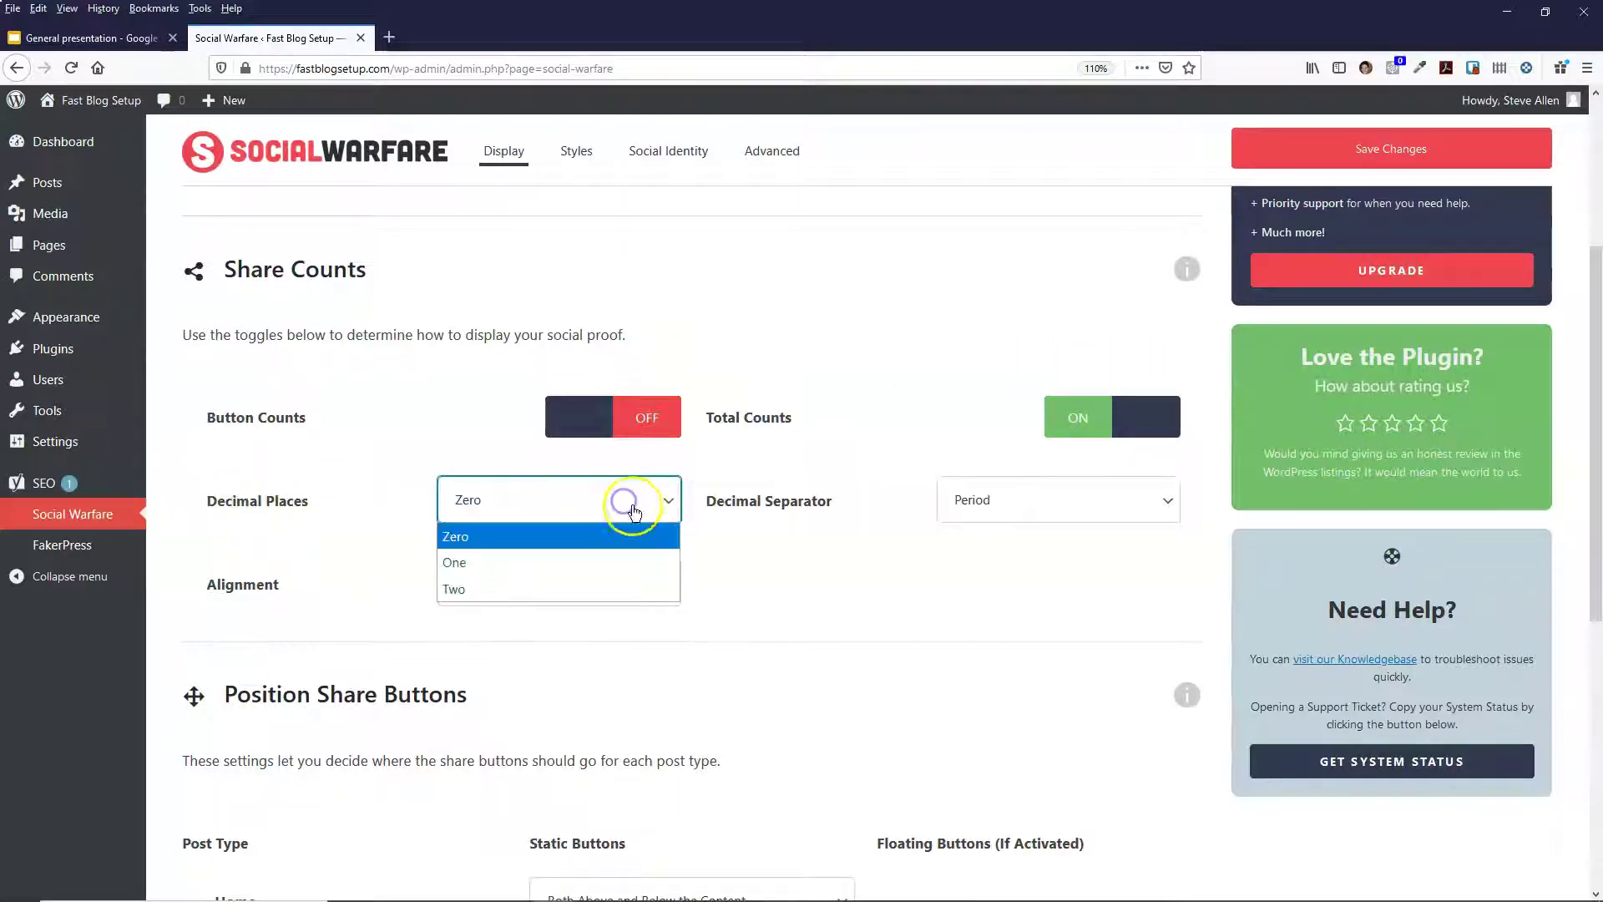
left_click(461, 538)
left_click(476, 501)
left_click(488, 498)
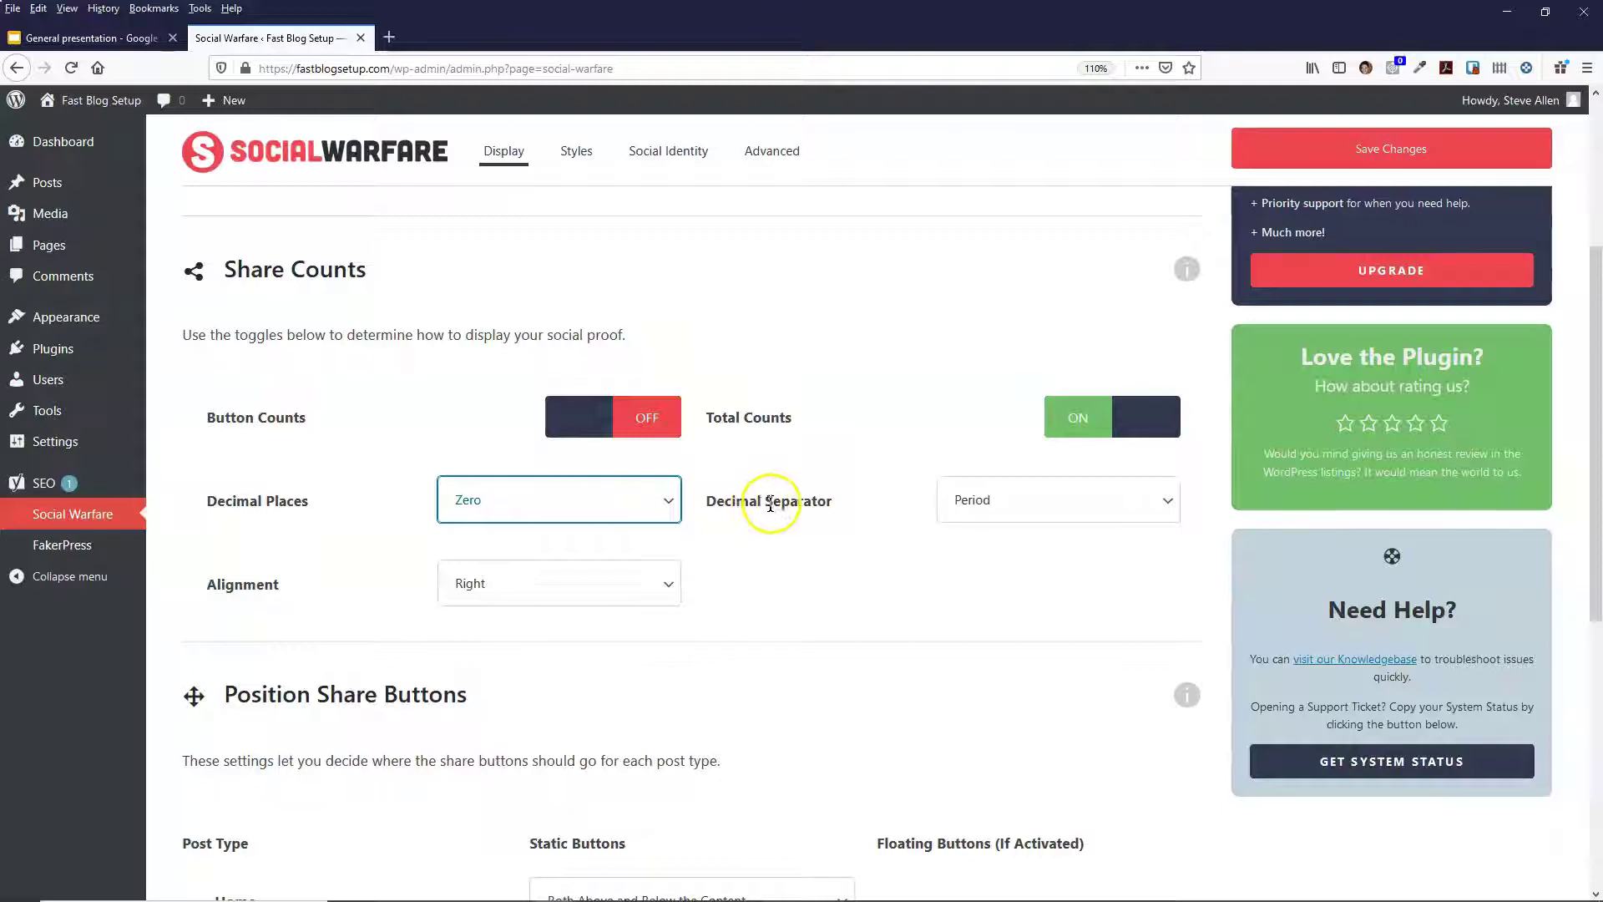
left_click_drag(764, 510, 820, 511)
left_click(993, 500)
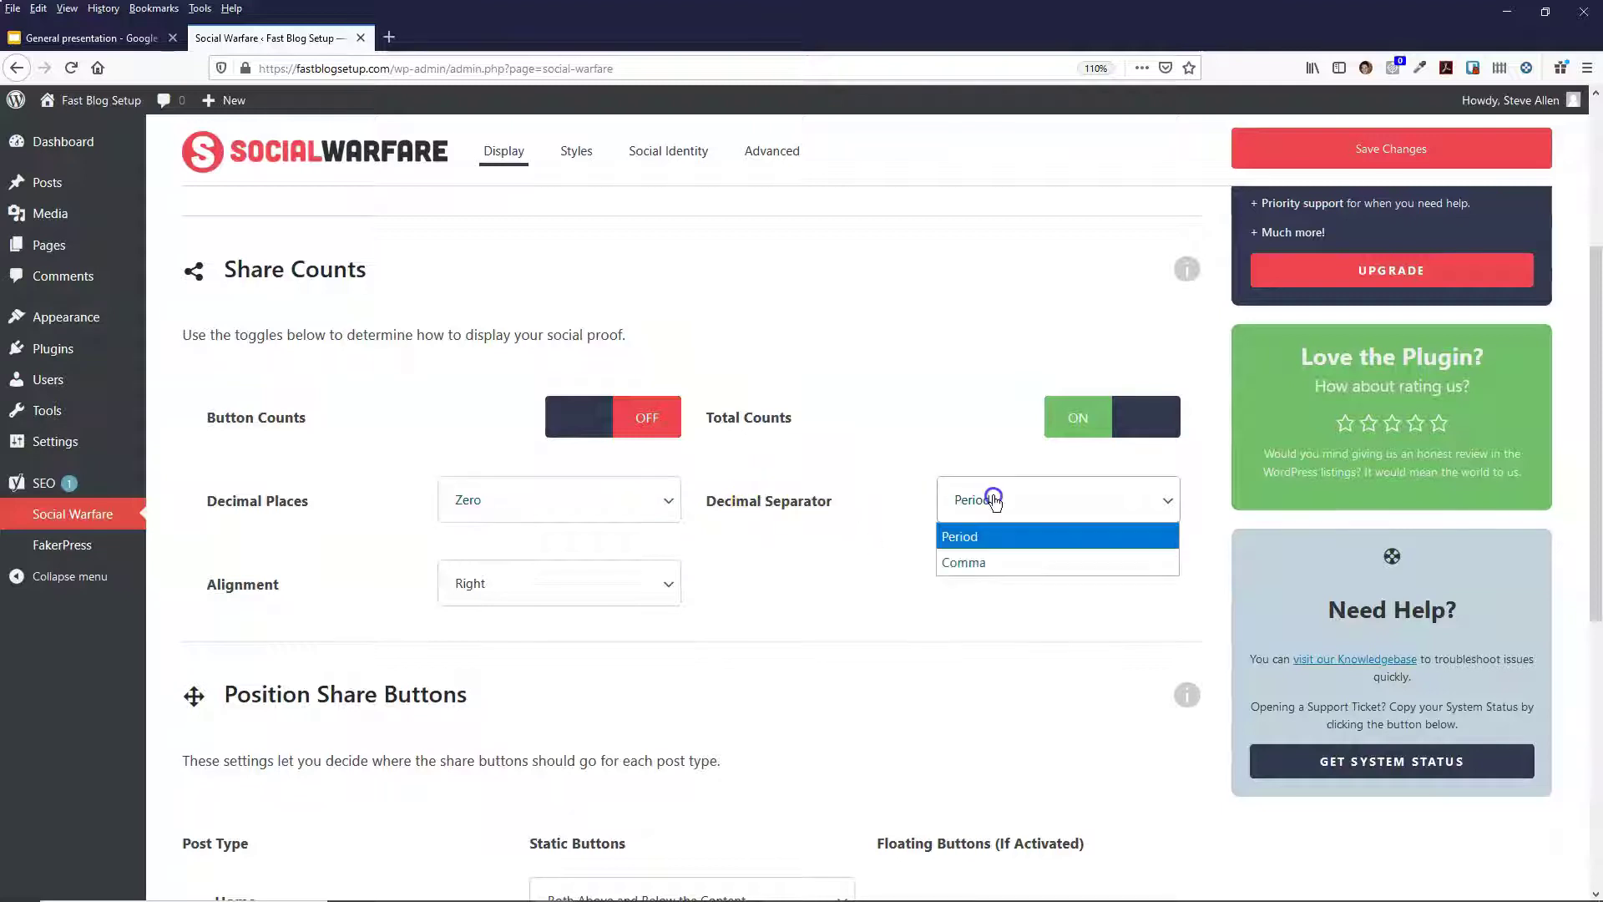
left_click(972, 543)
left_click(971, 500)
left_click(967, 534)
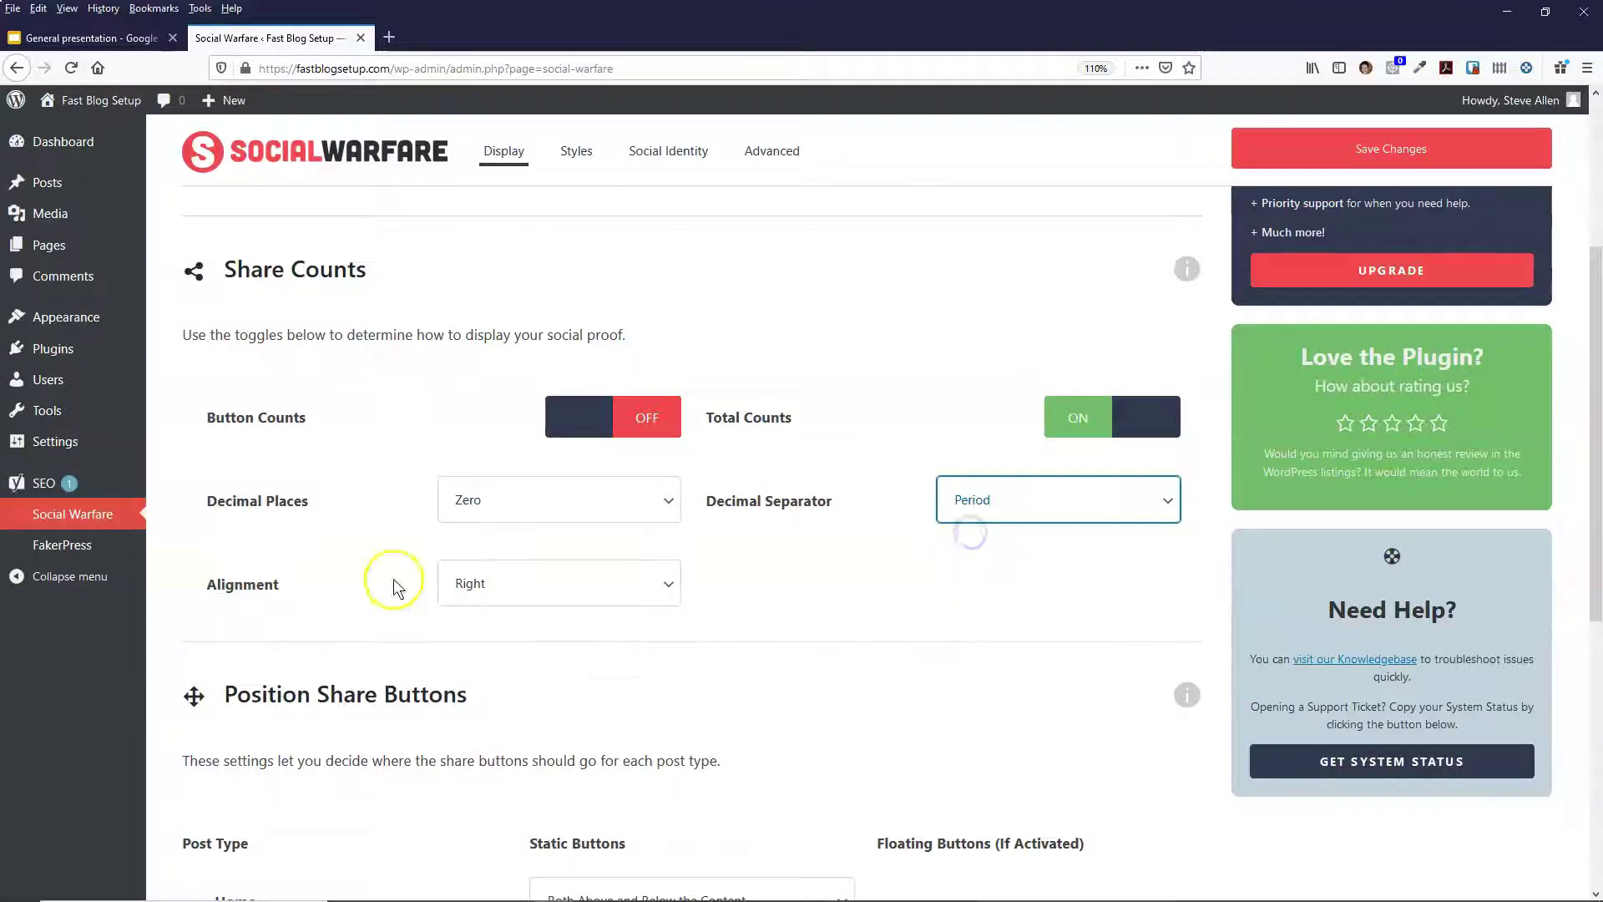
- Keep the share count alignment set to Right
left_click(615, 591)
left_click(463, 627)
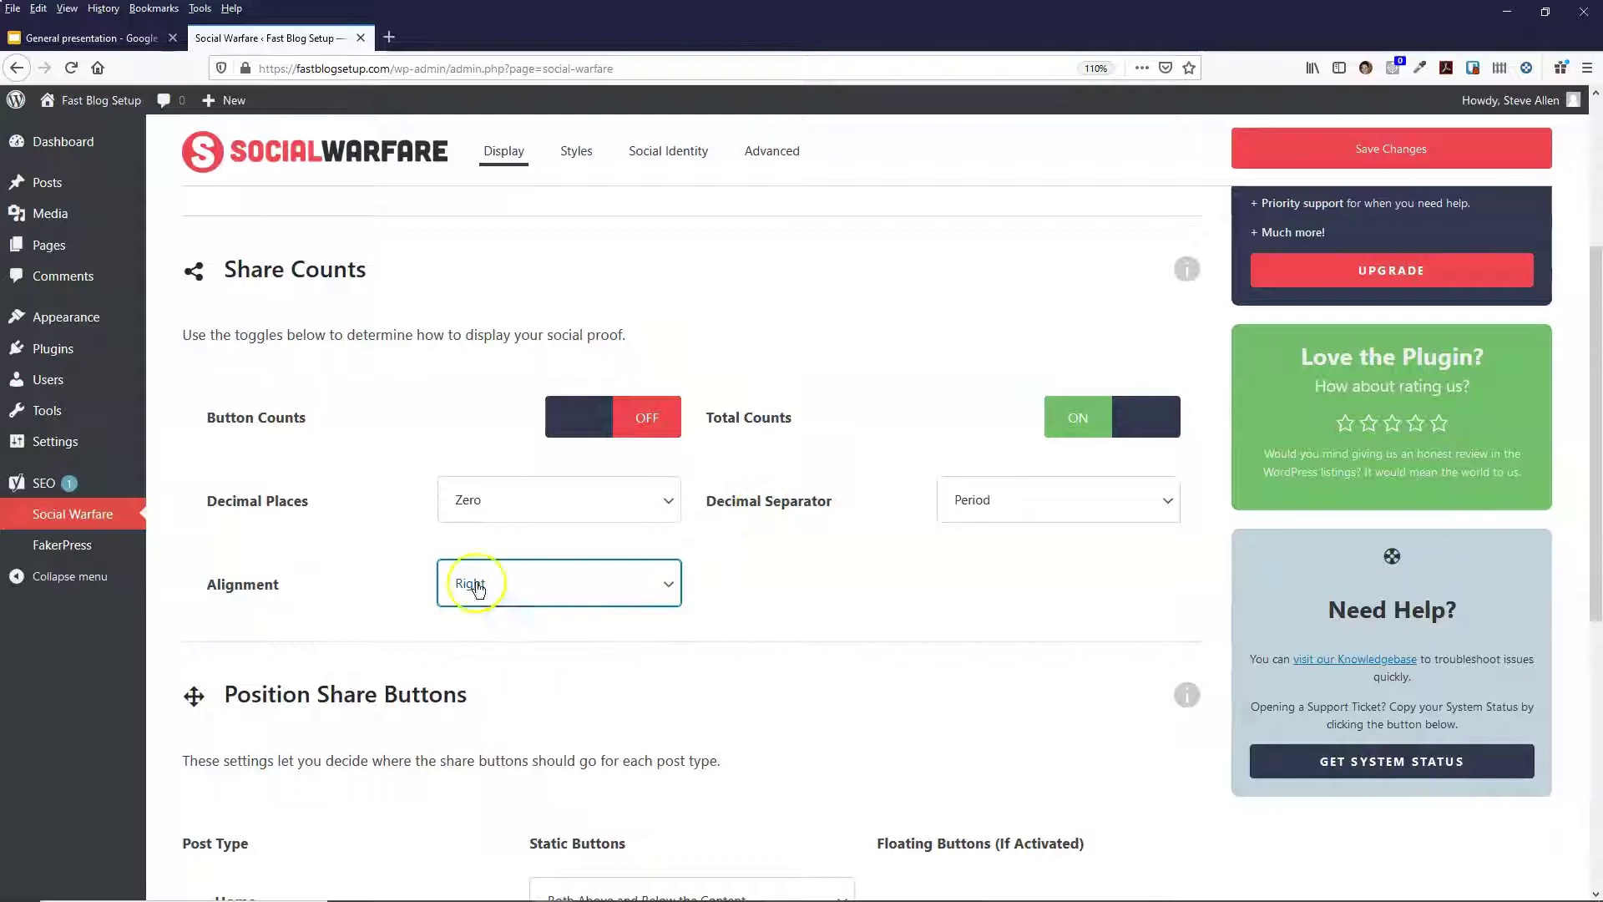
left_click_drag(224, 272, 343, 336)
left_click(411, 340)
left_click_drag(230, 271, 384, 337)
left_click(424, 328)
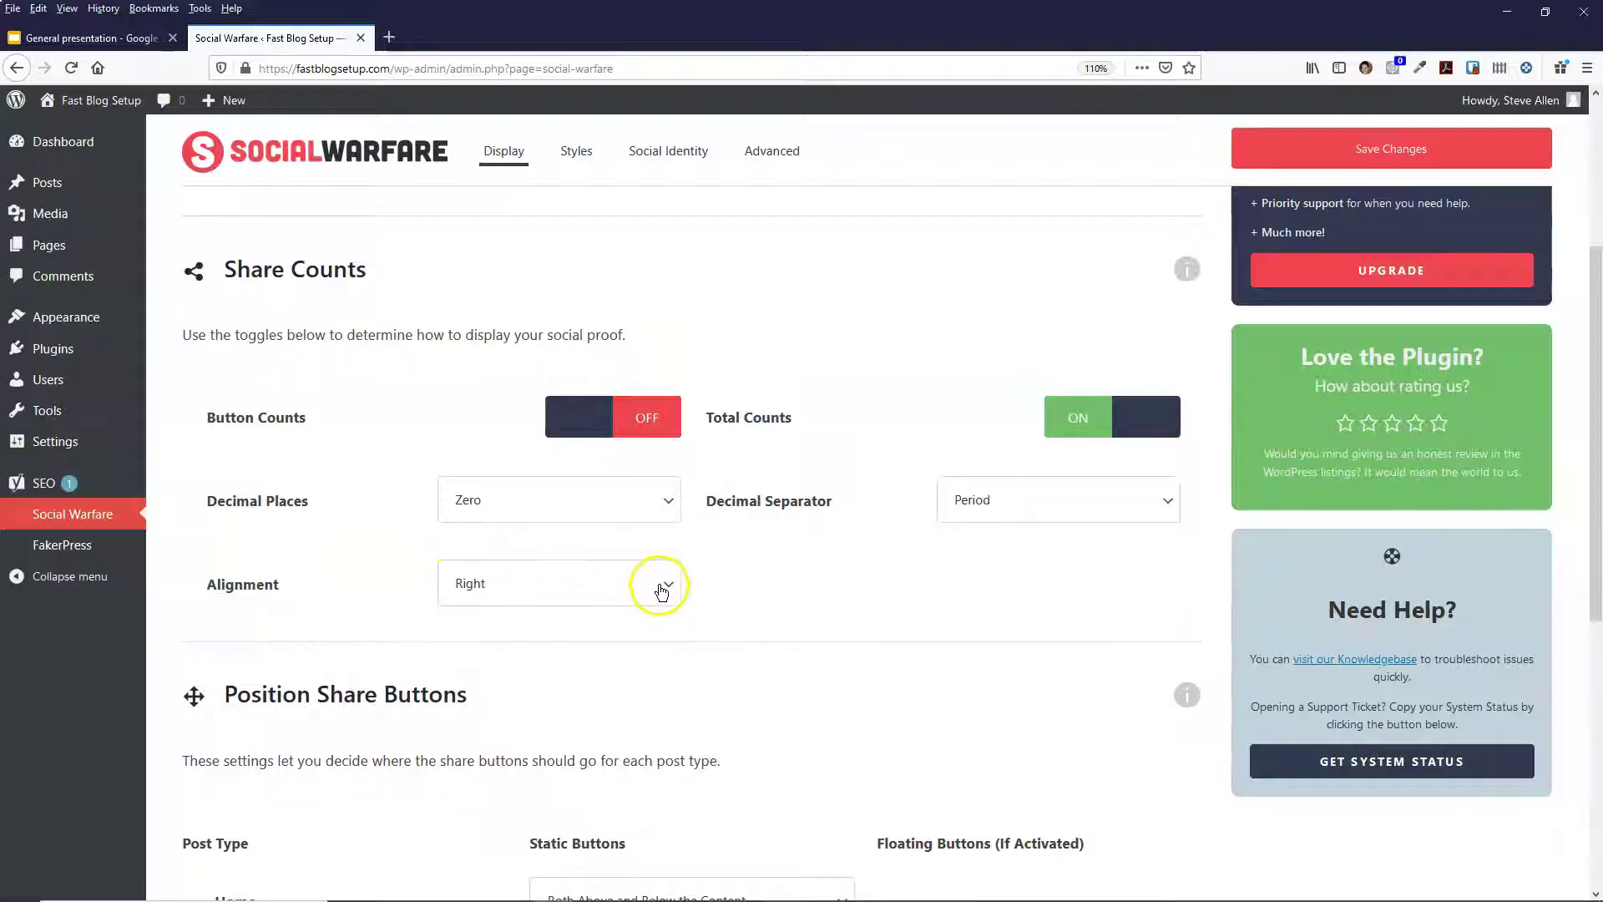
- Set Home static share buttons to None/Manual Placement
scroll(392, 505, "down", 3)
scroll(392, 505, "up", 1)
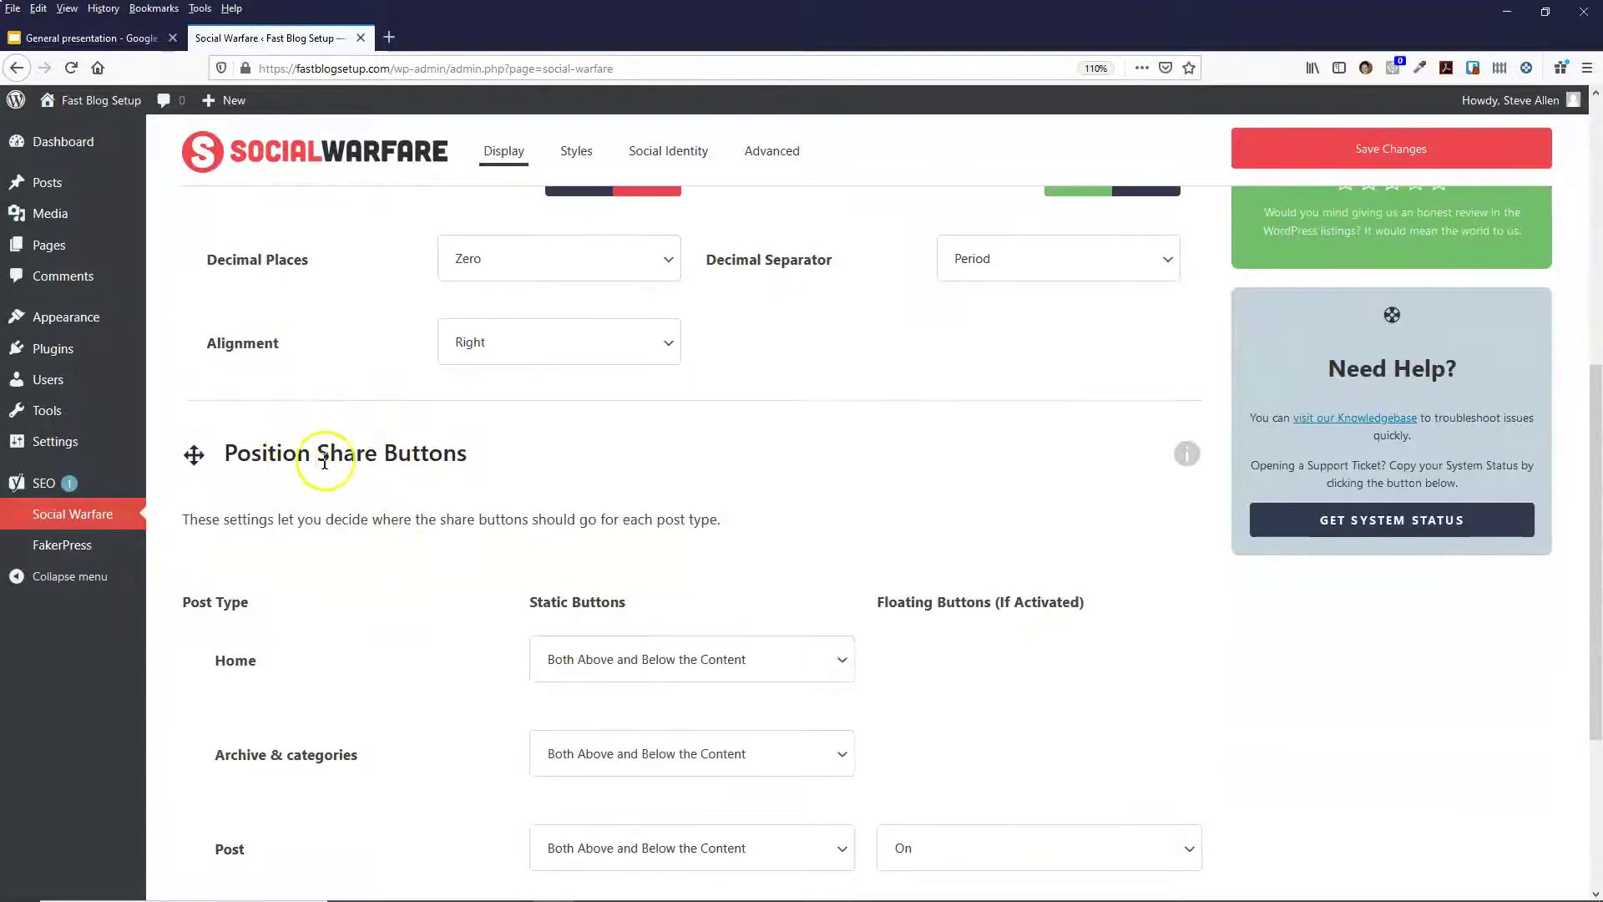
scroll(384, 551, "down", 3)
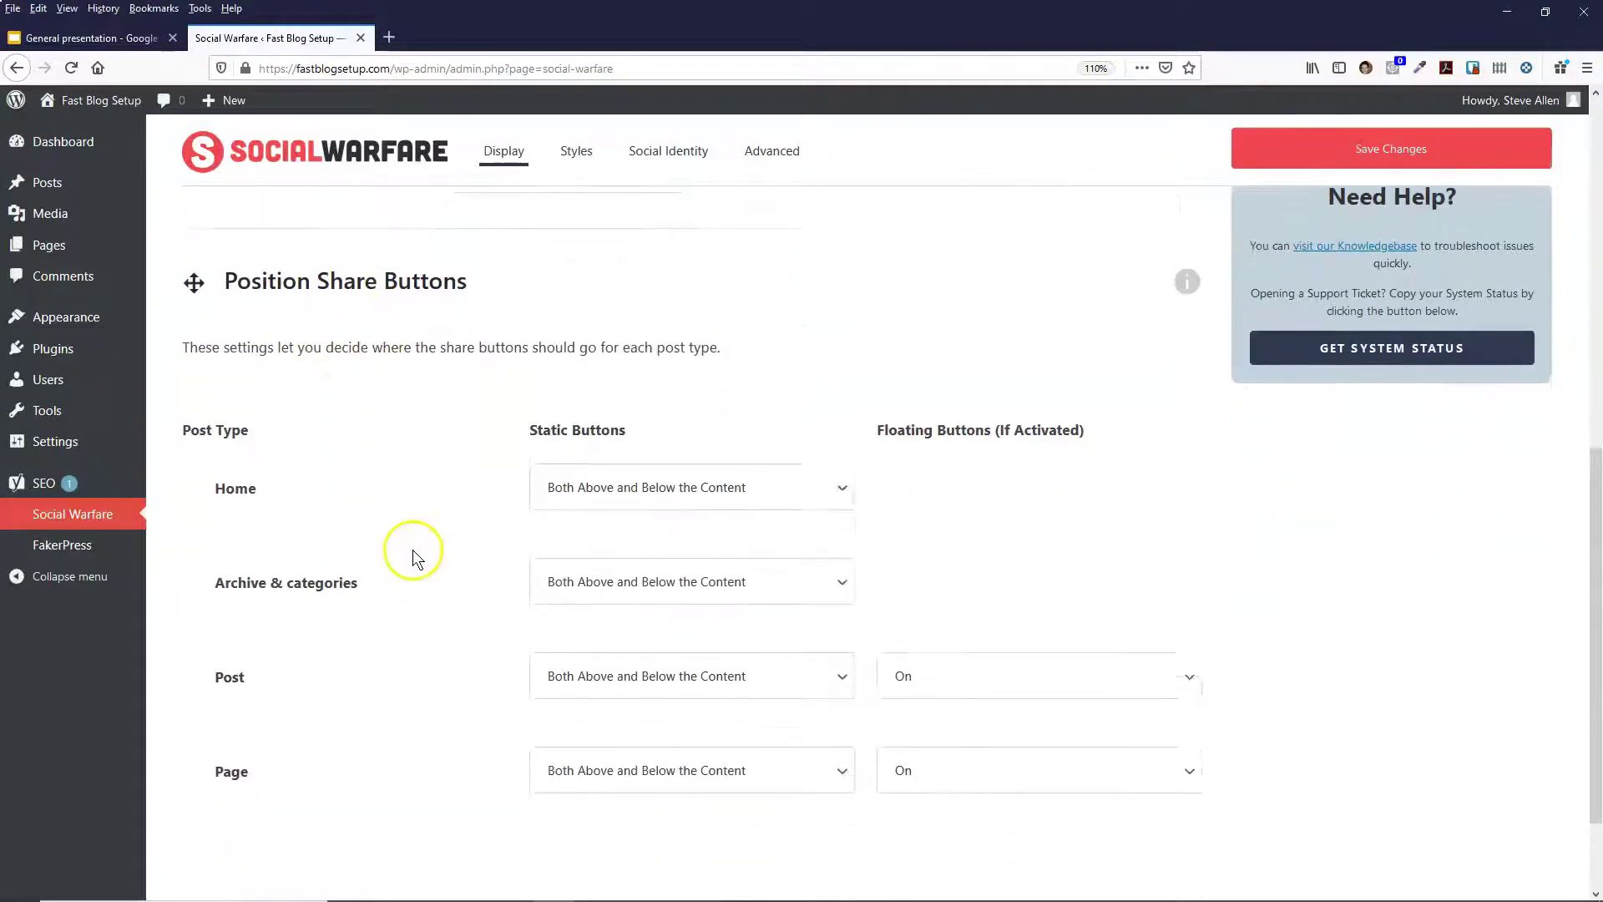
scroll(380, 434, "down", 1)
scroll(417, 483, "up", 1)
scroll(434, 403, "down", 1)
scroll(414, 404, "up", 1)
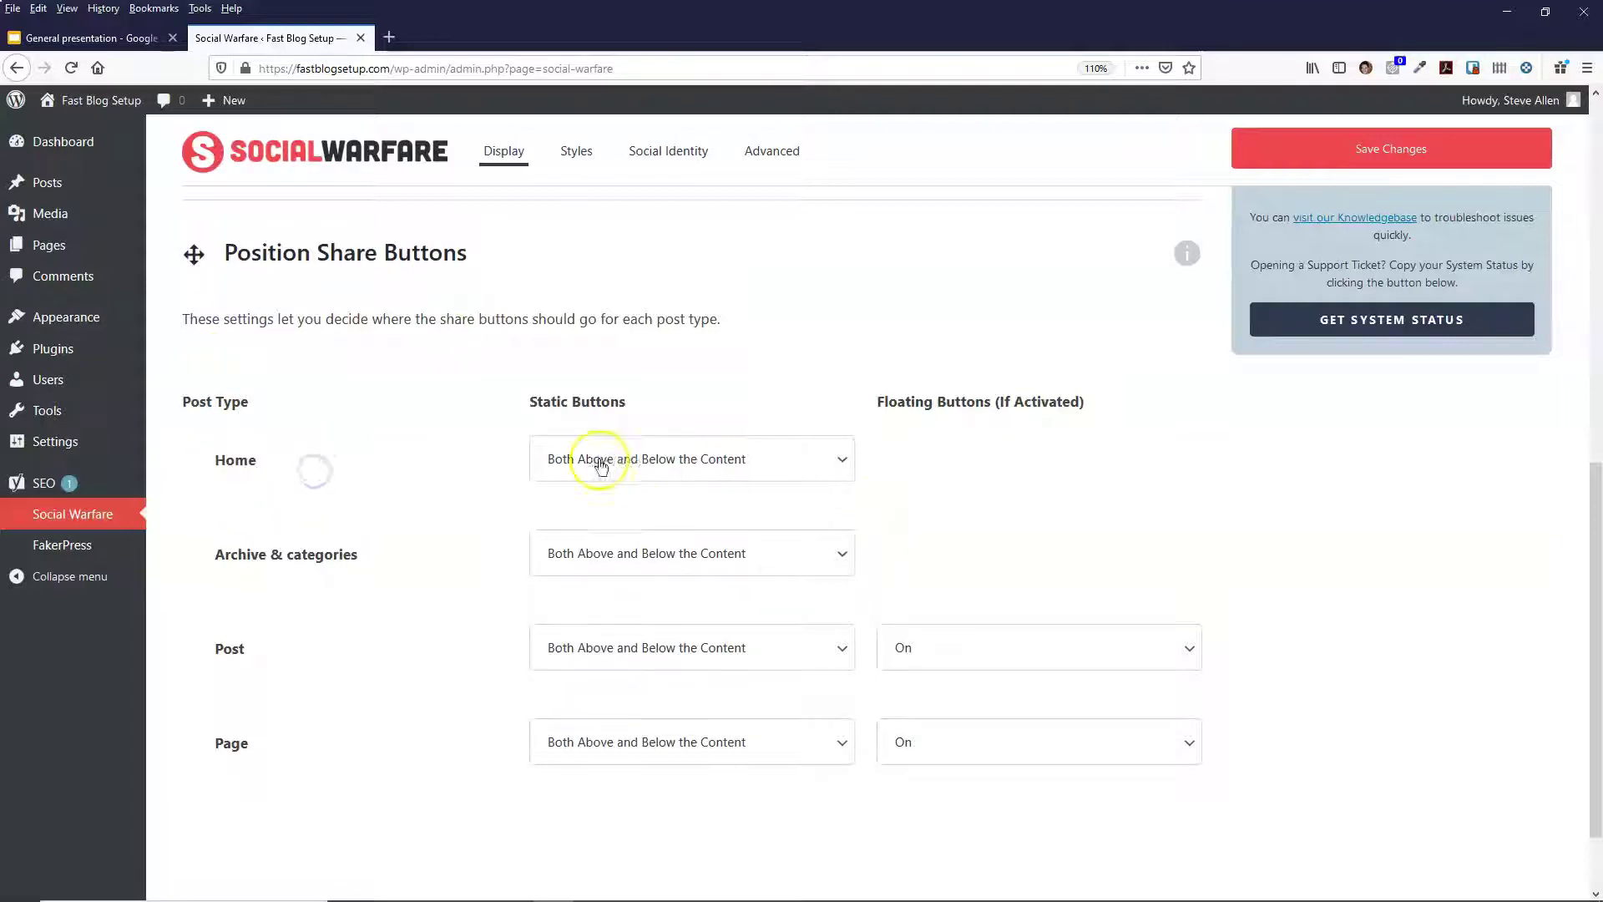
left_click(843, 461)
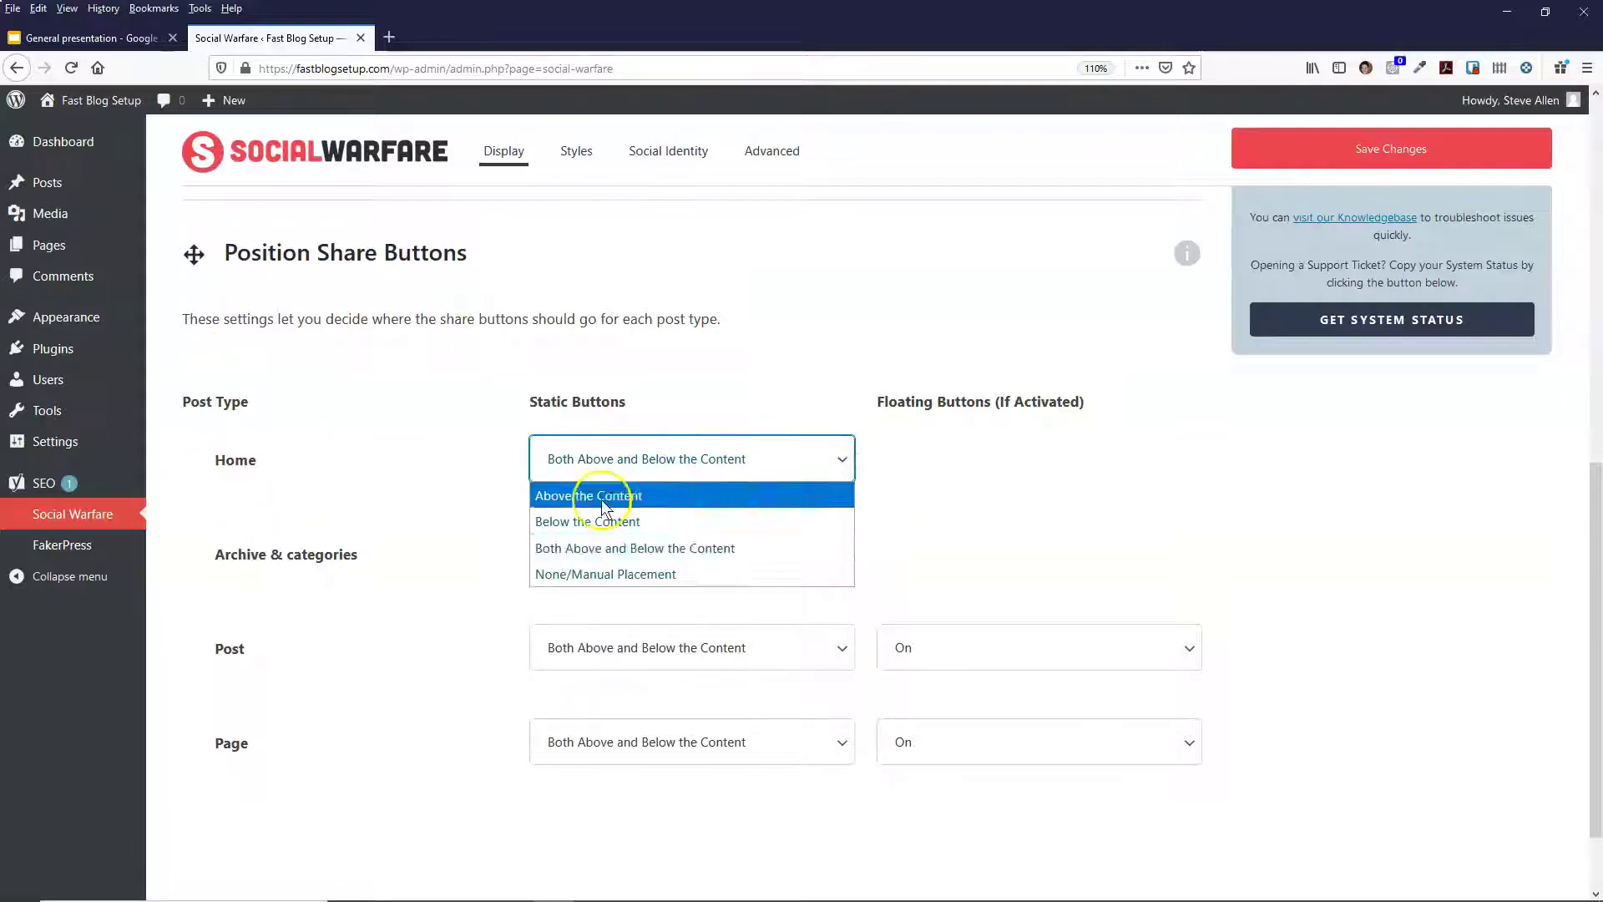
left_click(553, 576)
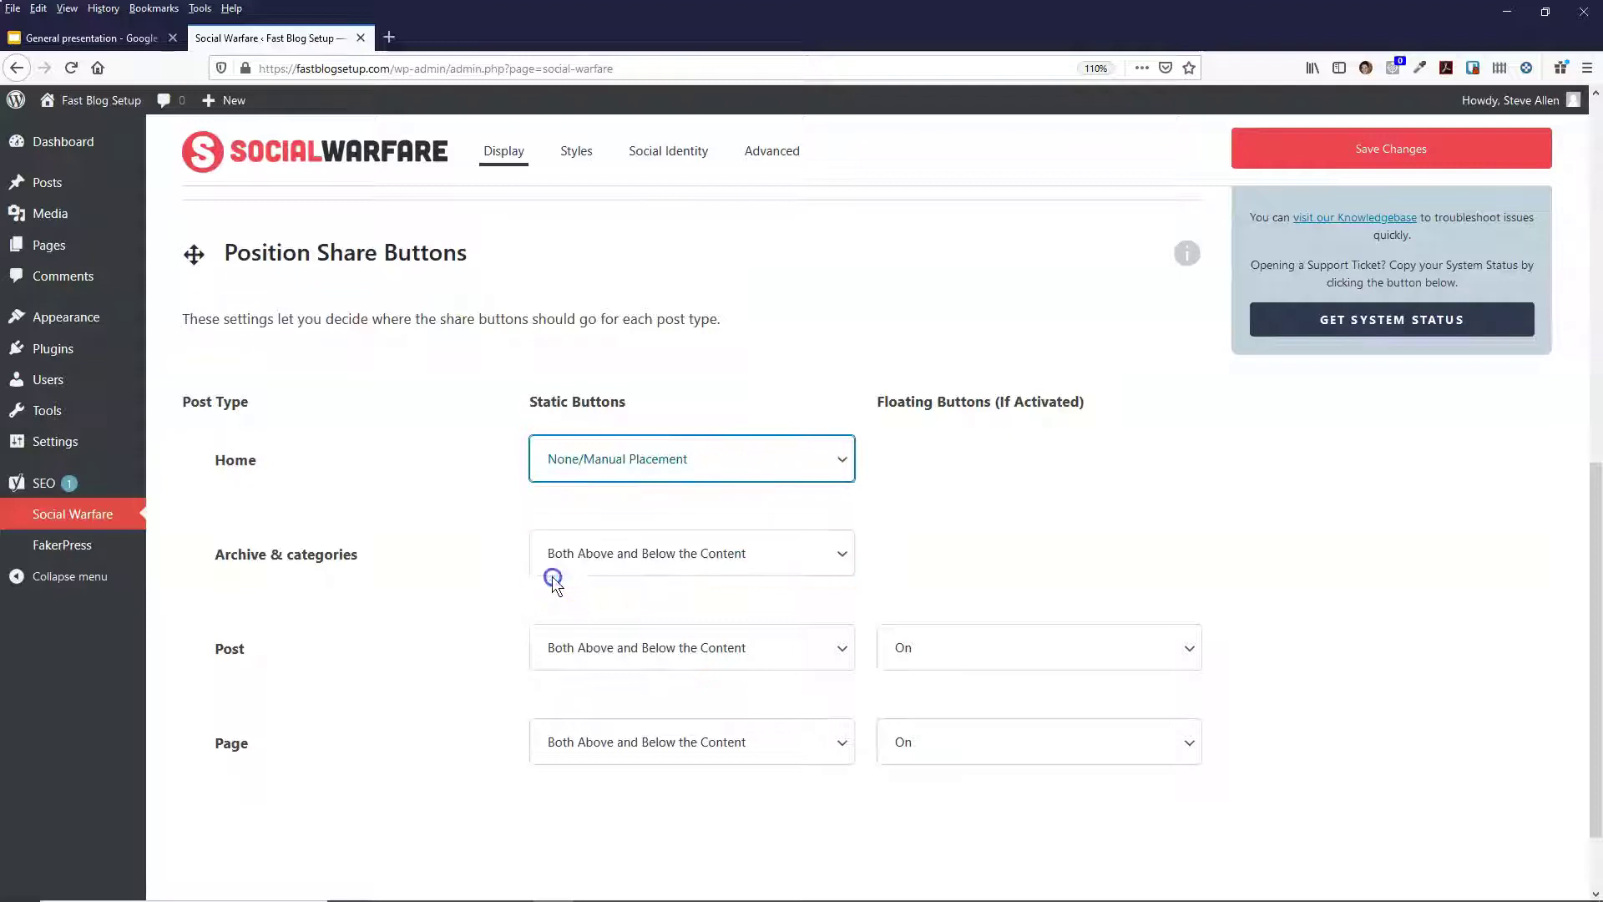
left_click_drag(216, 553, 358, 557)
left_click(359, 560)
- Set Archive & categories static share buttons to None/Manual Placement
scroll(382, 565, "down", 1)
scroll(382, 565, "down", 1)
left_click(399, 442)
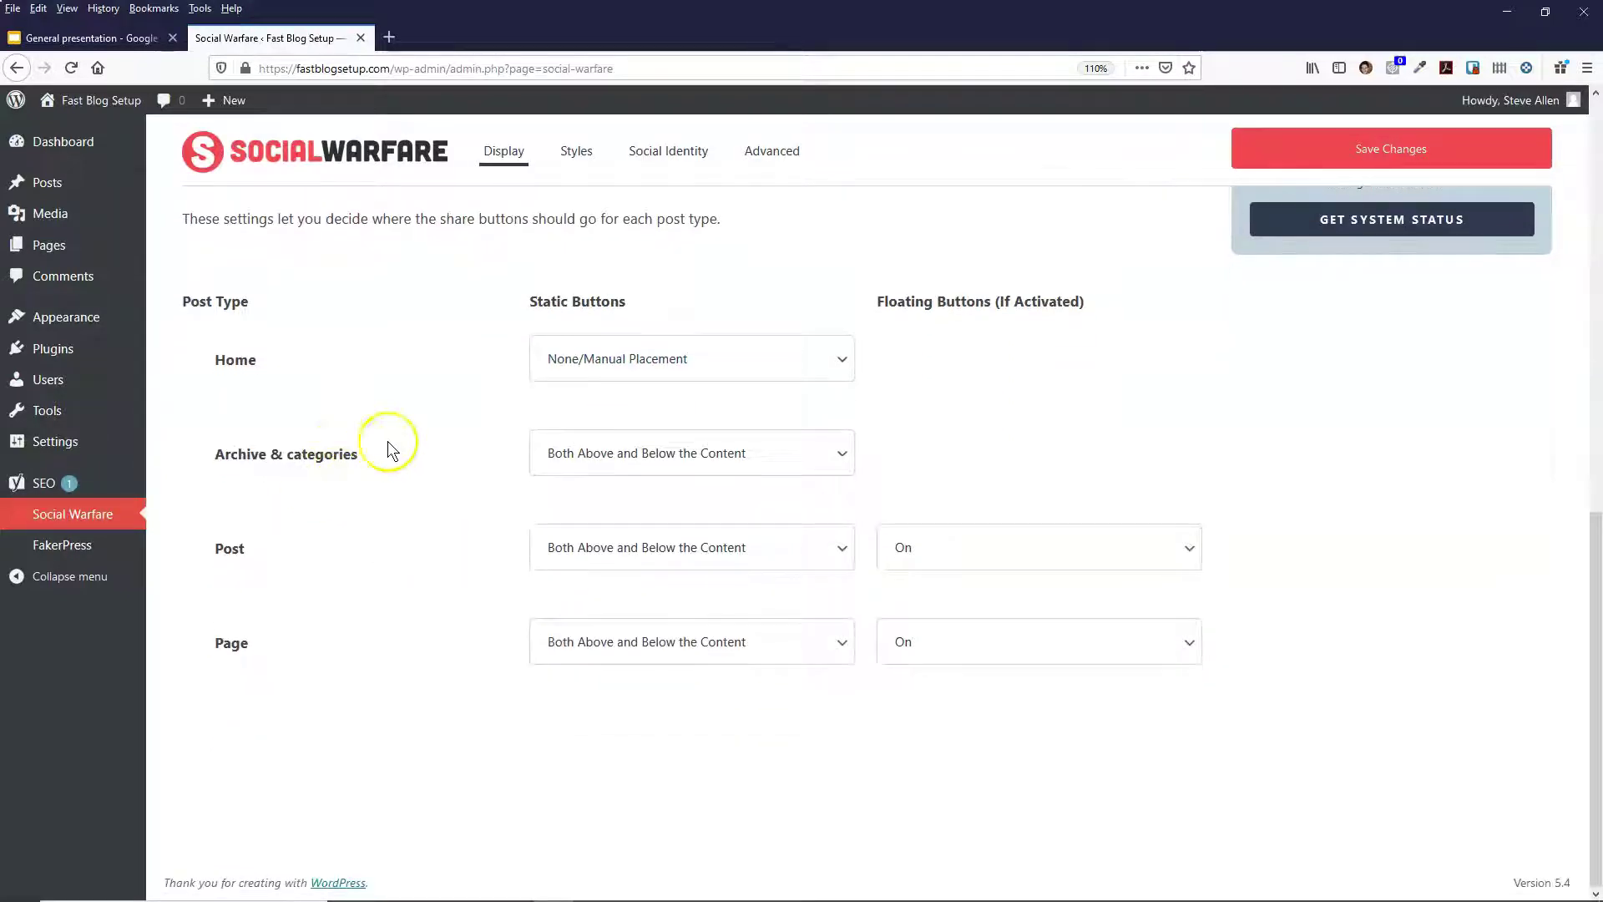
left_click(825, 453)
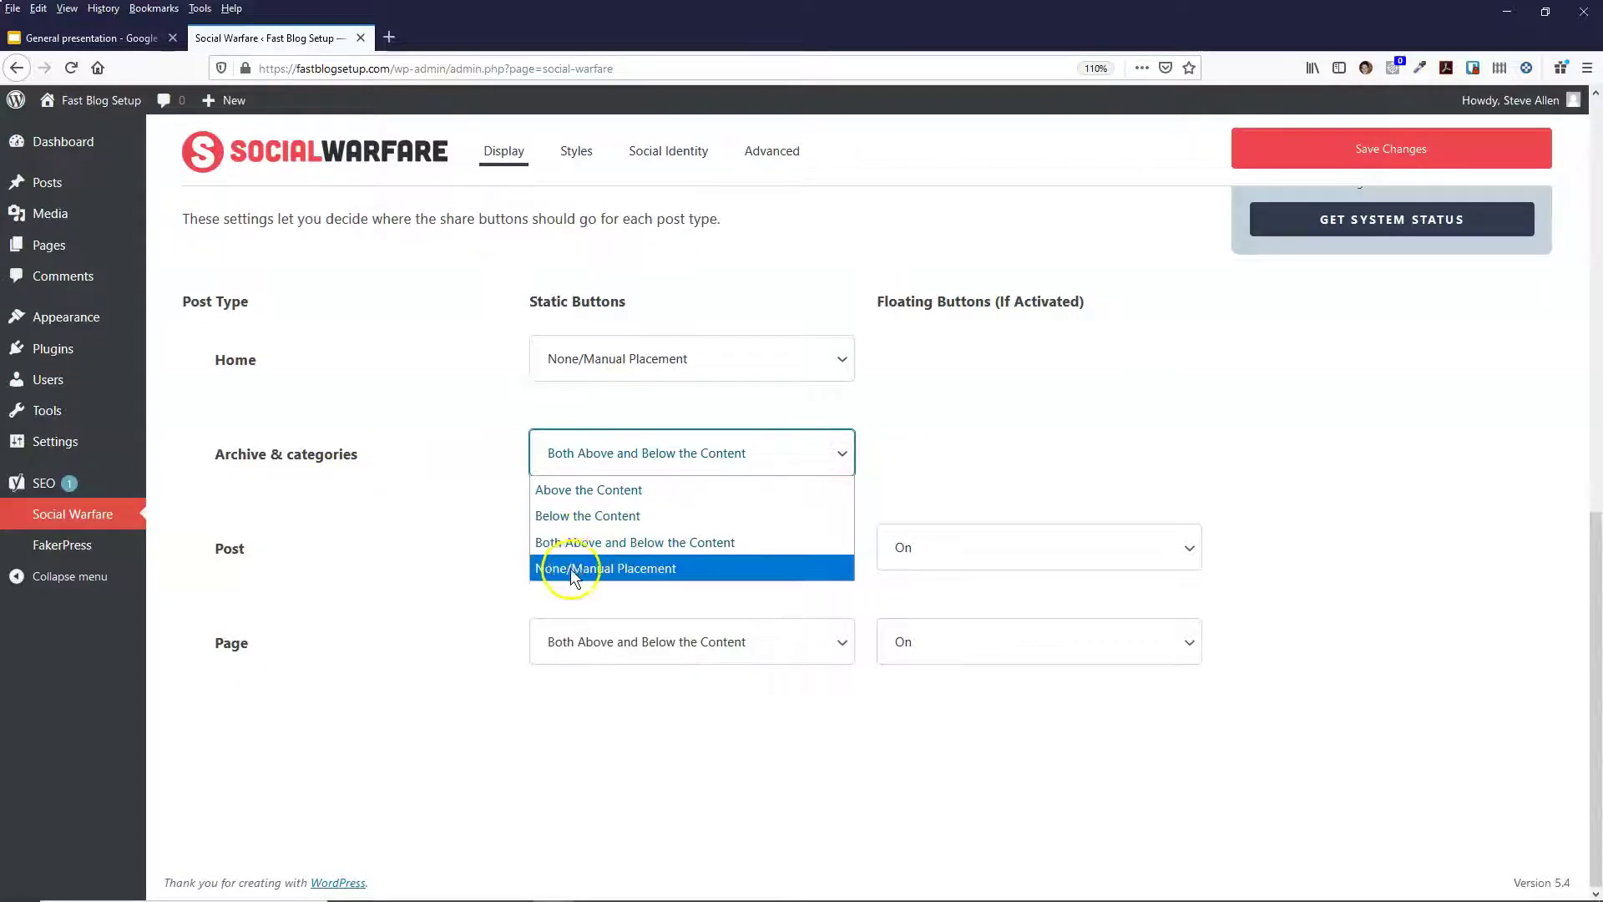
left_click(553, 571)
left_click(368, 512)
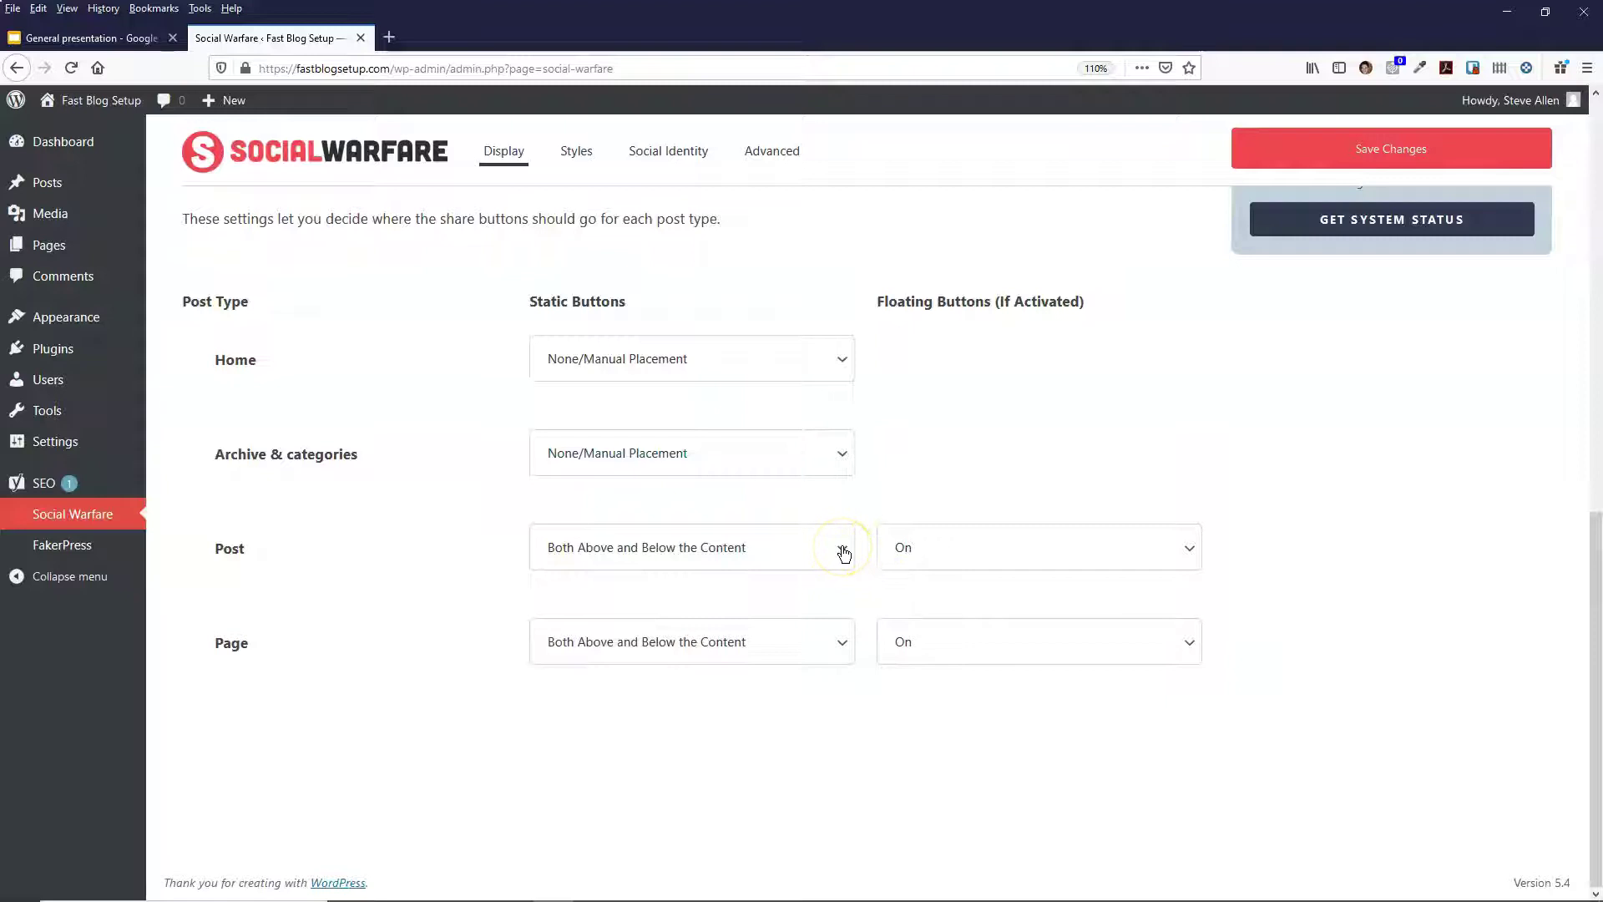
- Set Post static share buttons to manual placement at first
left_click(843, 550)
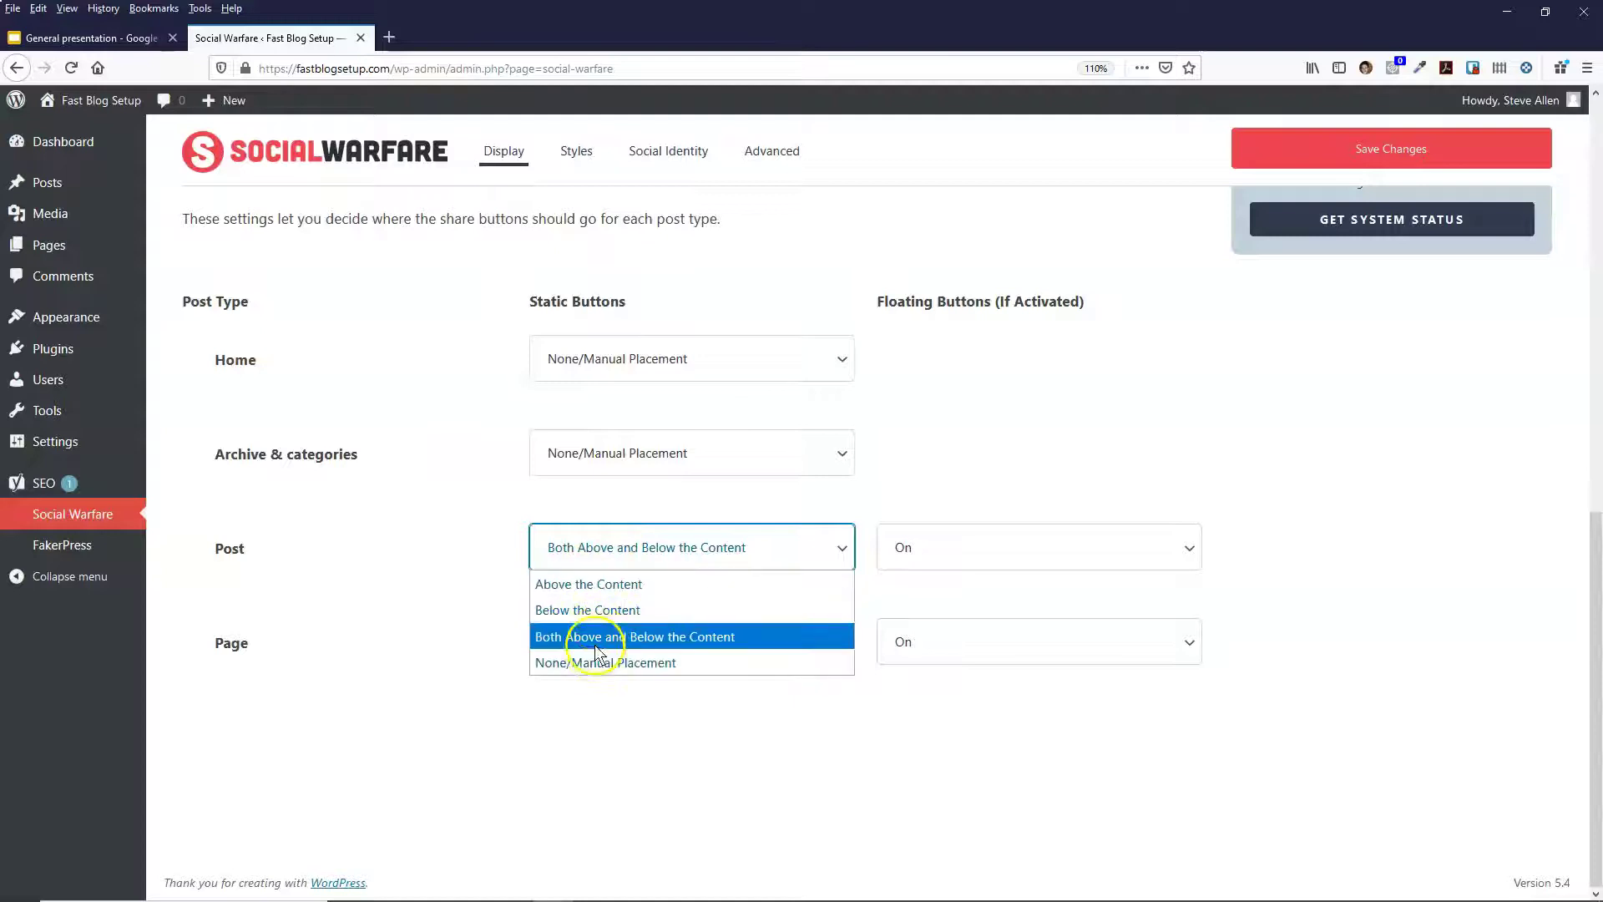
left_click(560, 664)
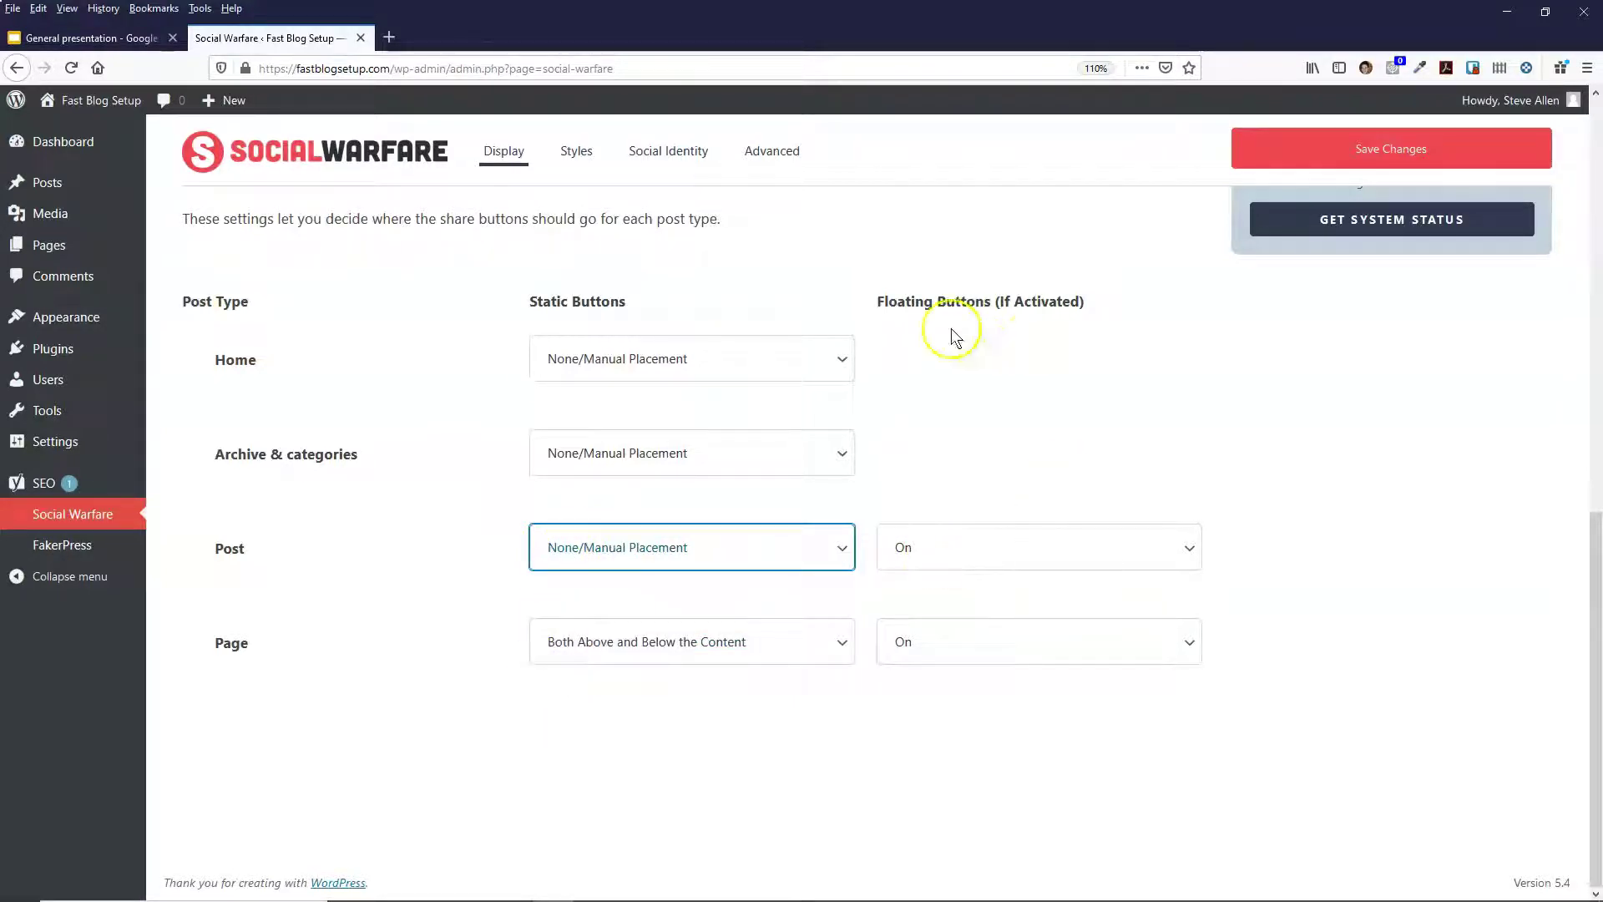
left_click_drag(877, 304, 1068, 303)
left_click(1069, 302)
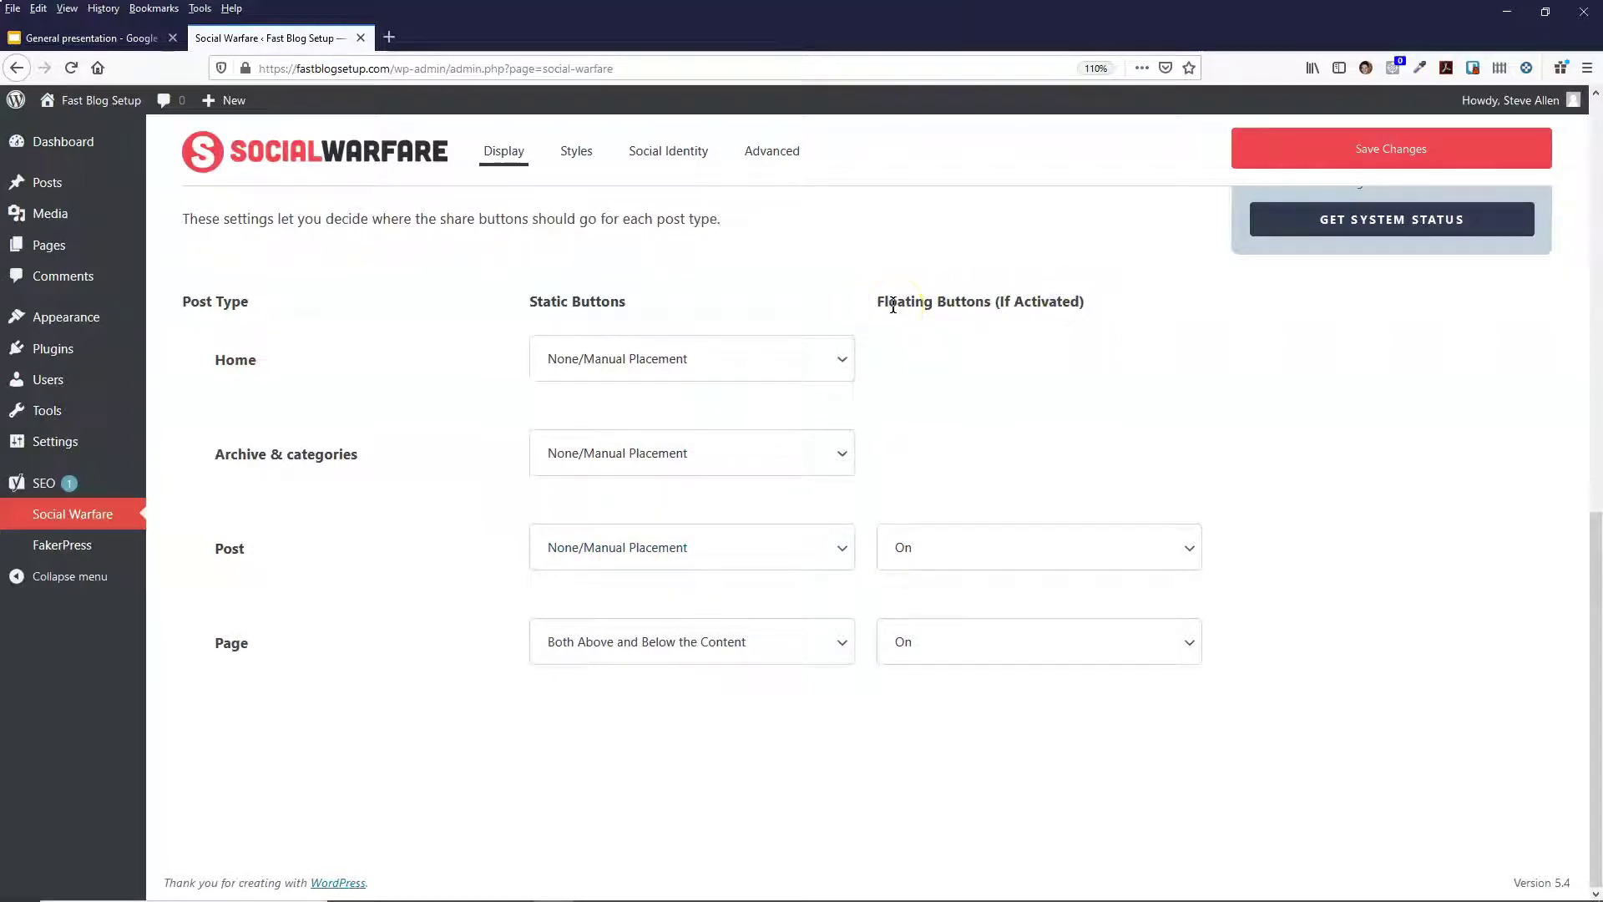
left_click_drag(879, 297, 1019, 303)
left_click(1012, 301)
left_click_drag(876, 299, 1005, 301)
left_click(1007, 302)
left_click(956, 299)
- Keep Post floating buttons On and show Post static buttons both above and below content
left_click(1099, 549)
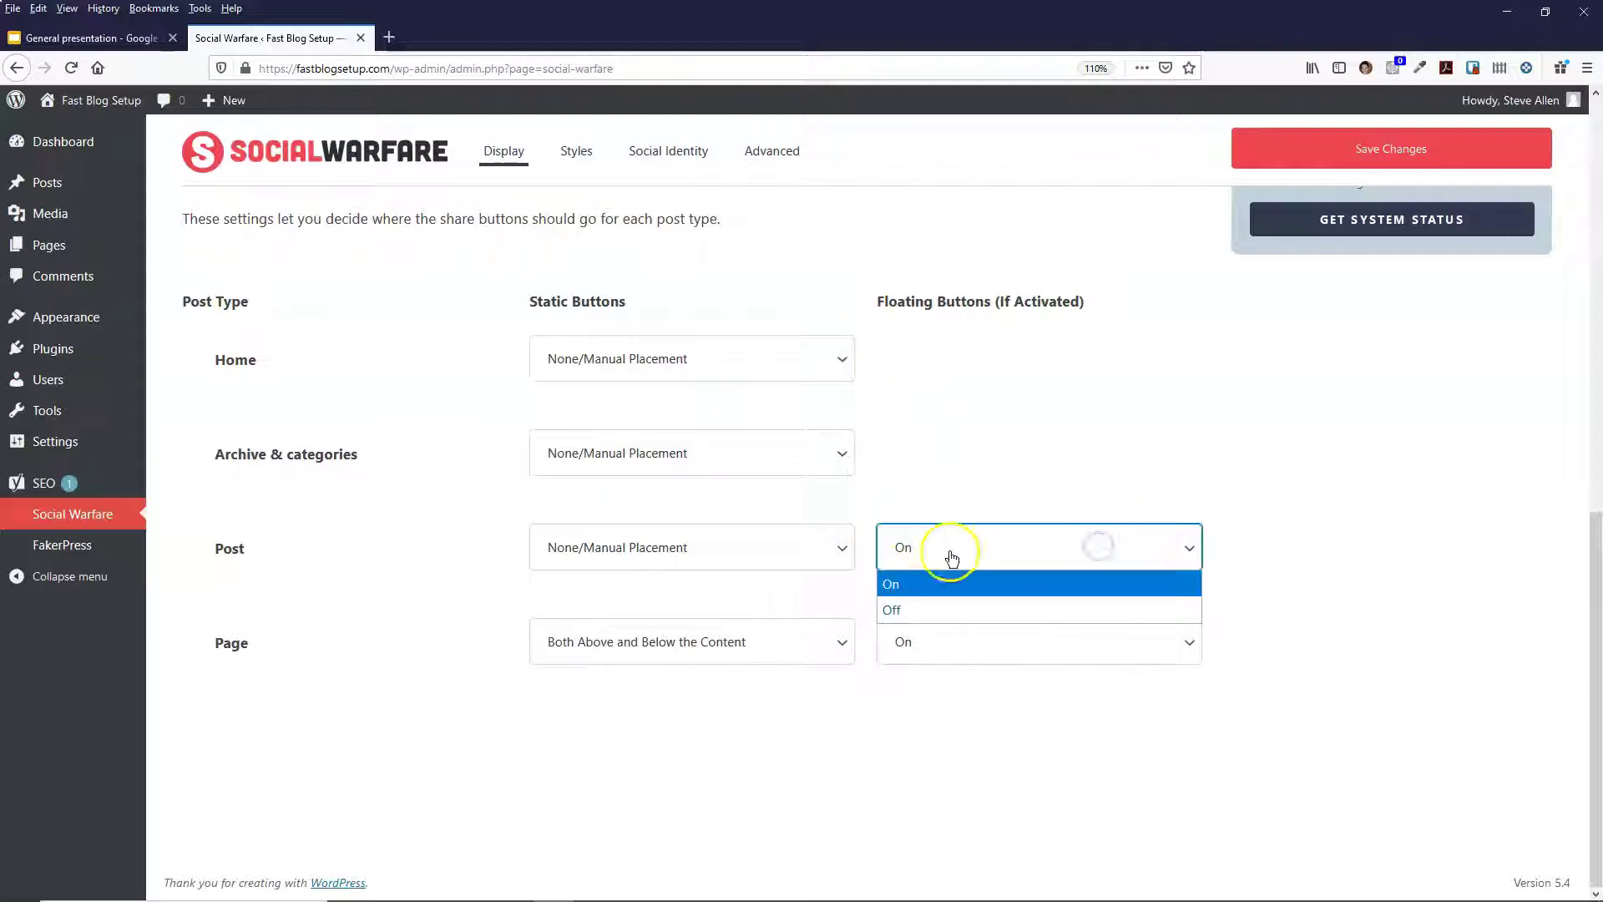
left_click(895, 580)
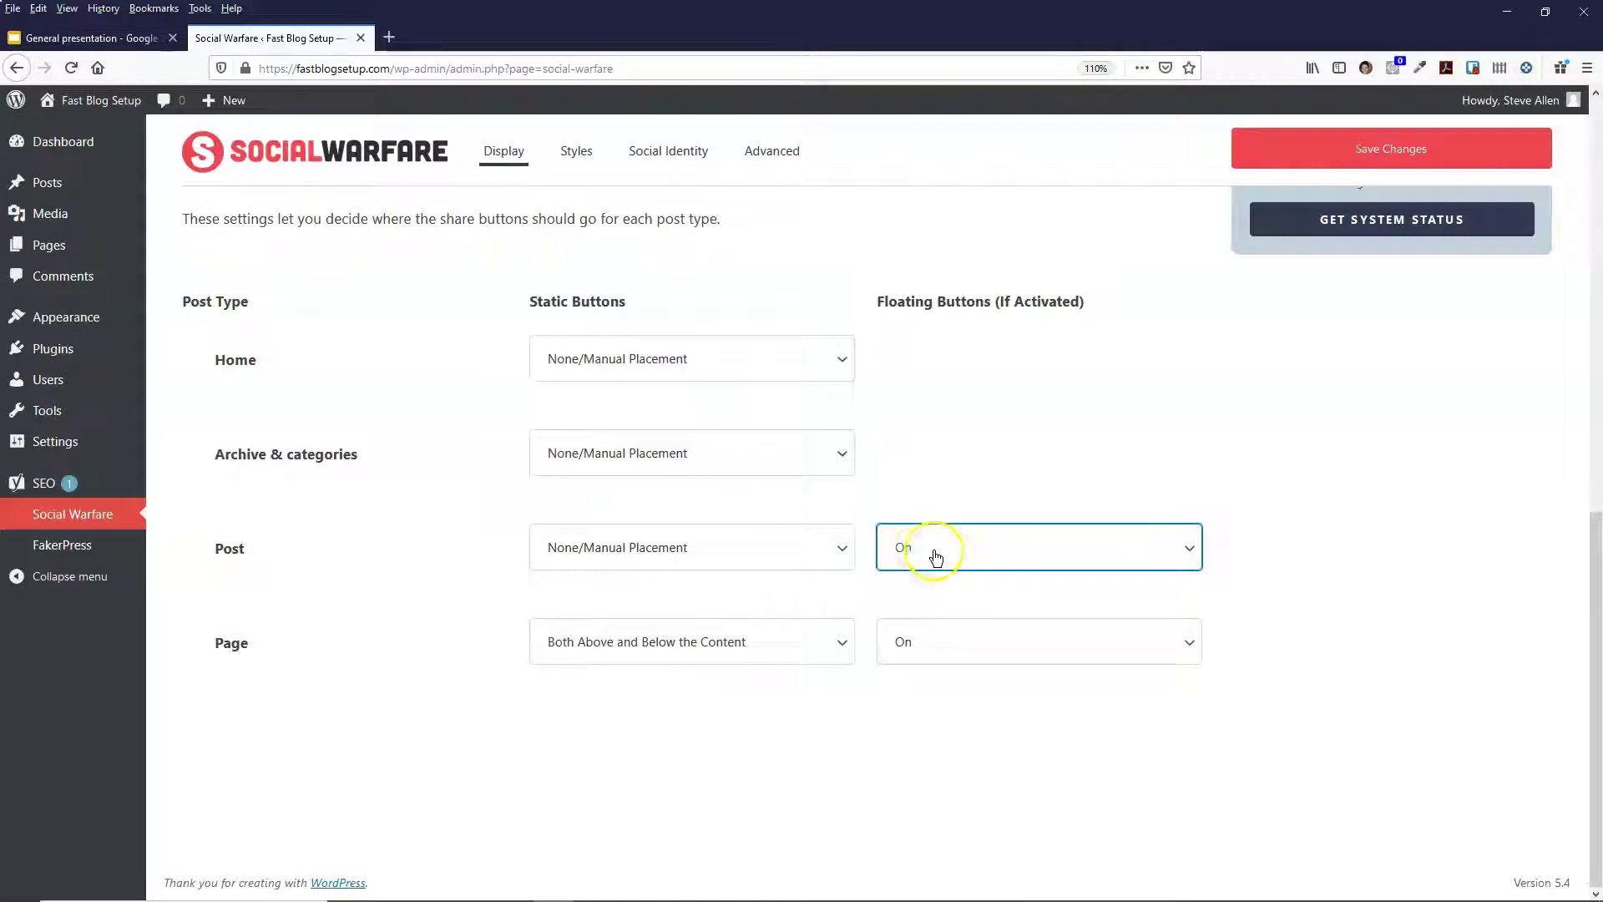
left_click(1077, 547)
left_click(935, 539)
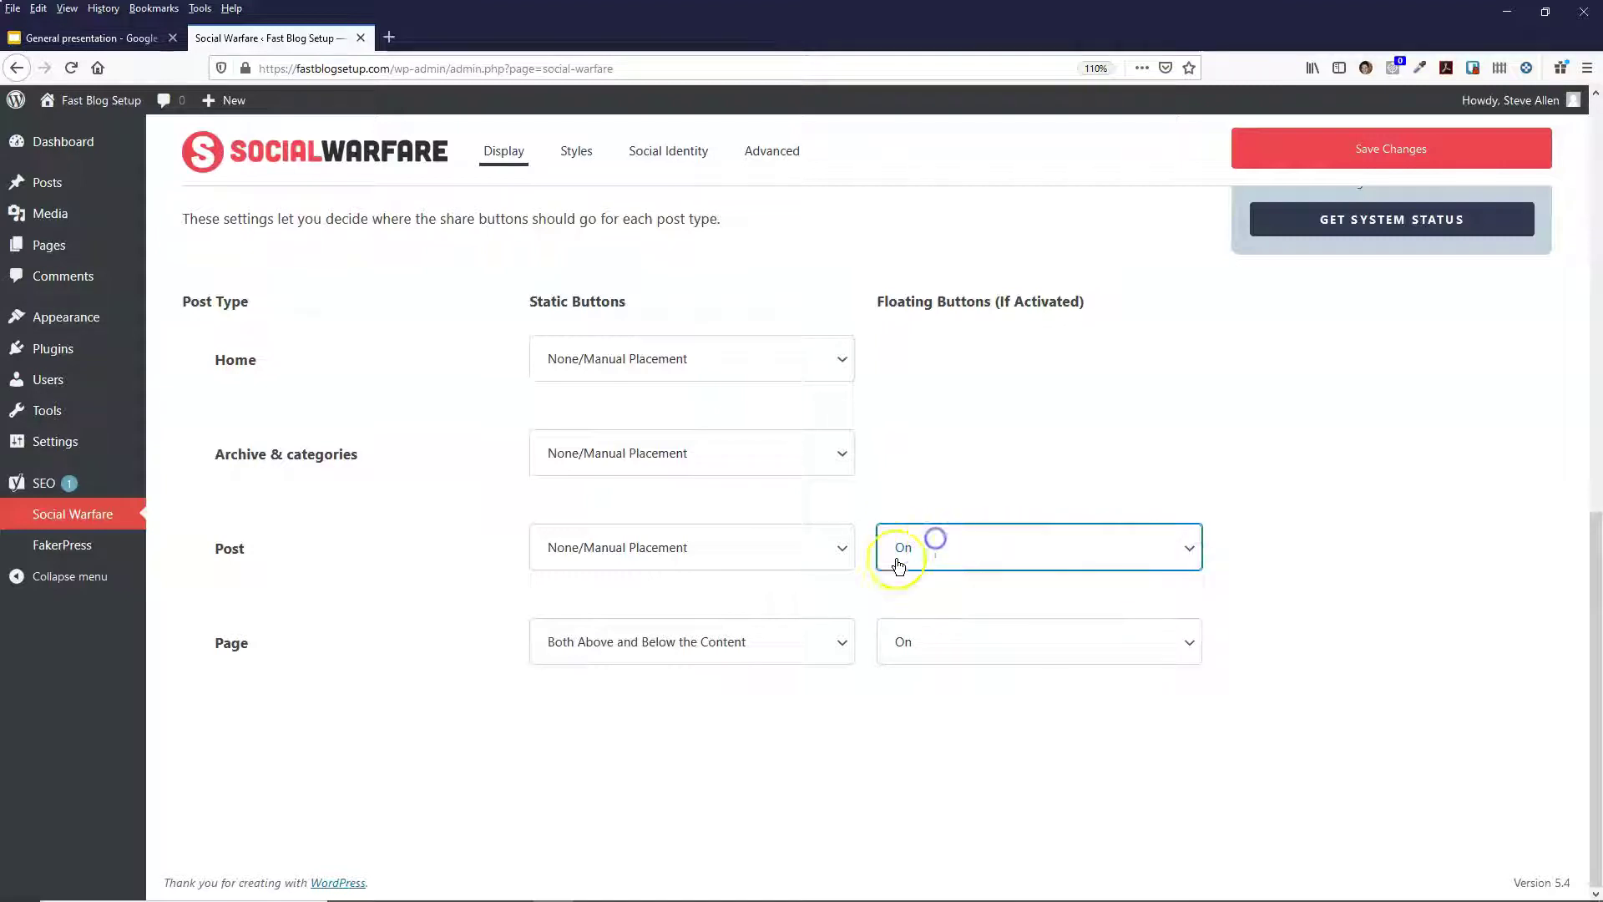
left_click(584, 546)
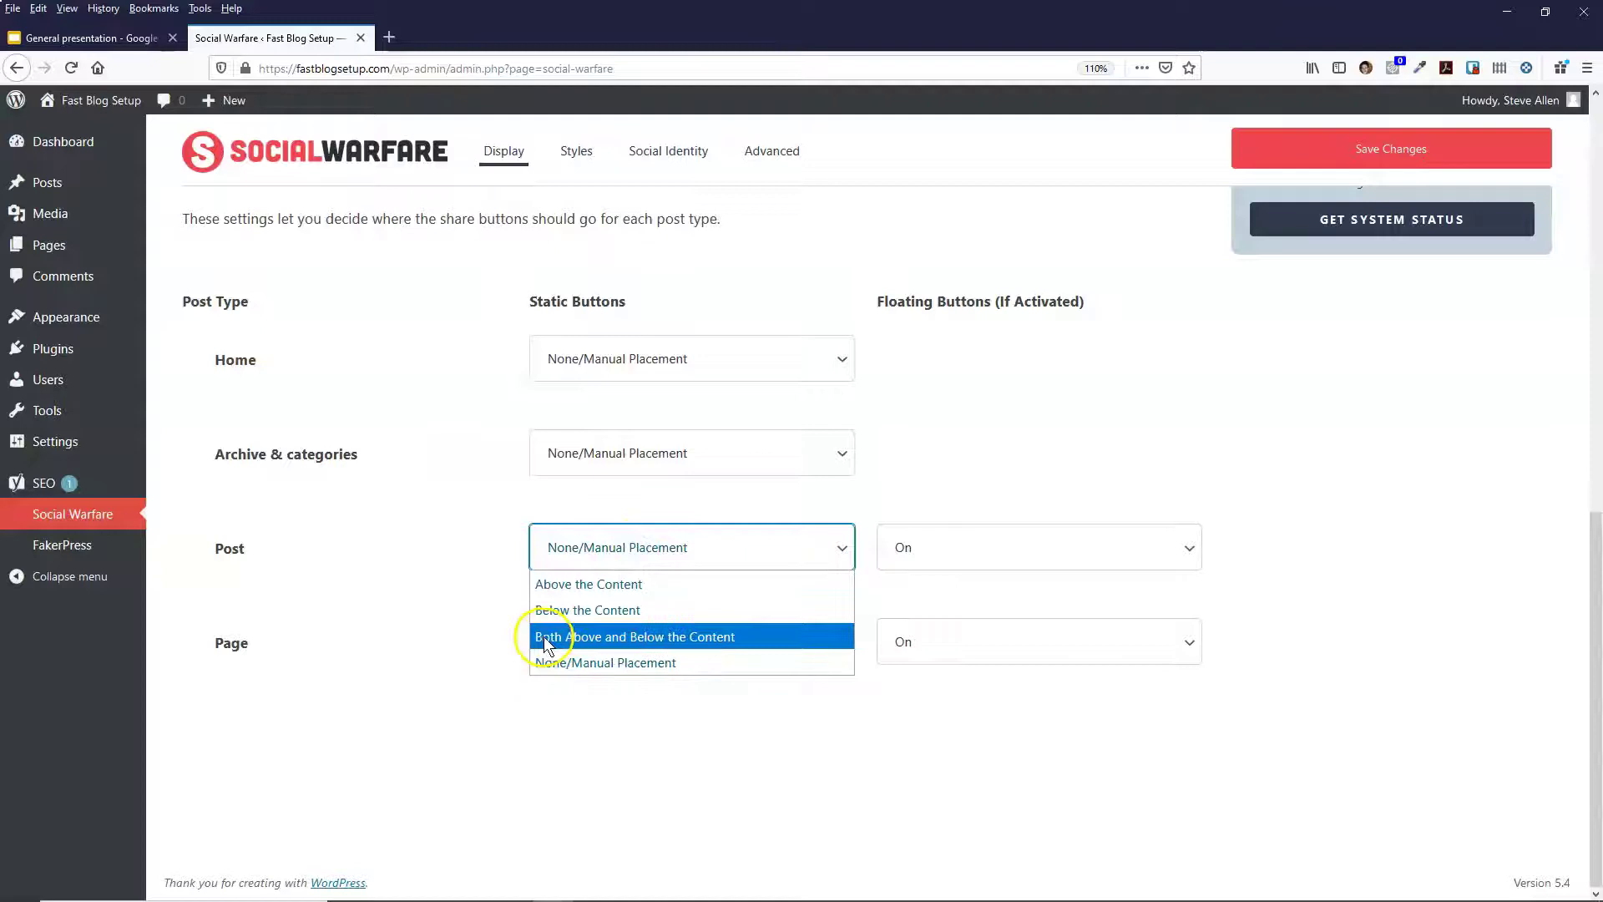
left_click(648, 636)
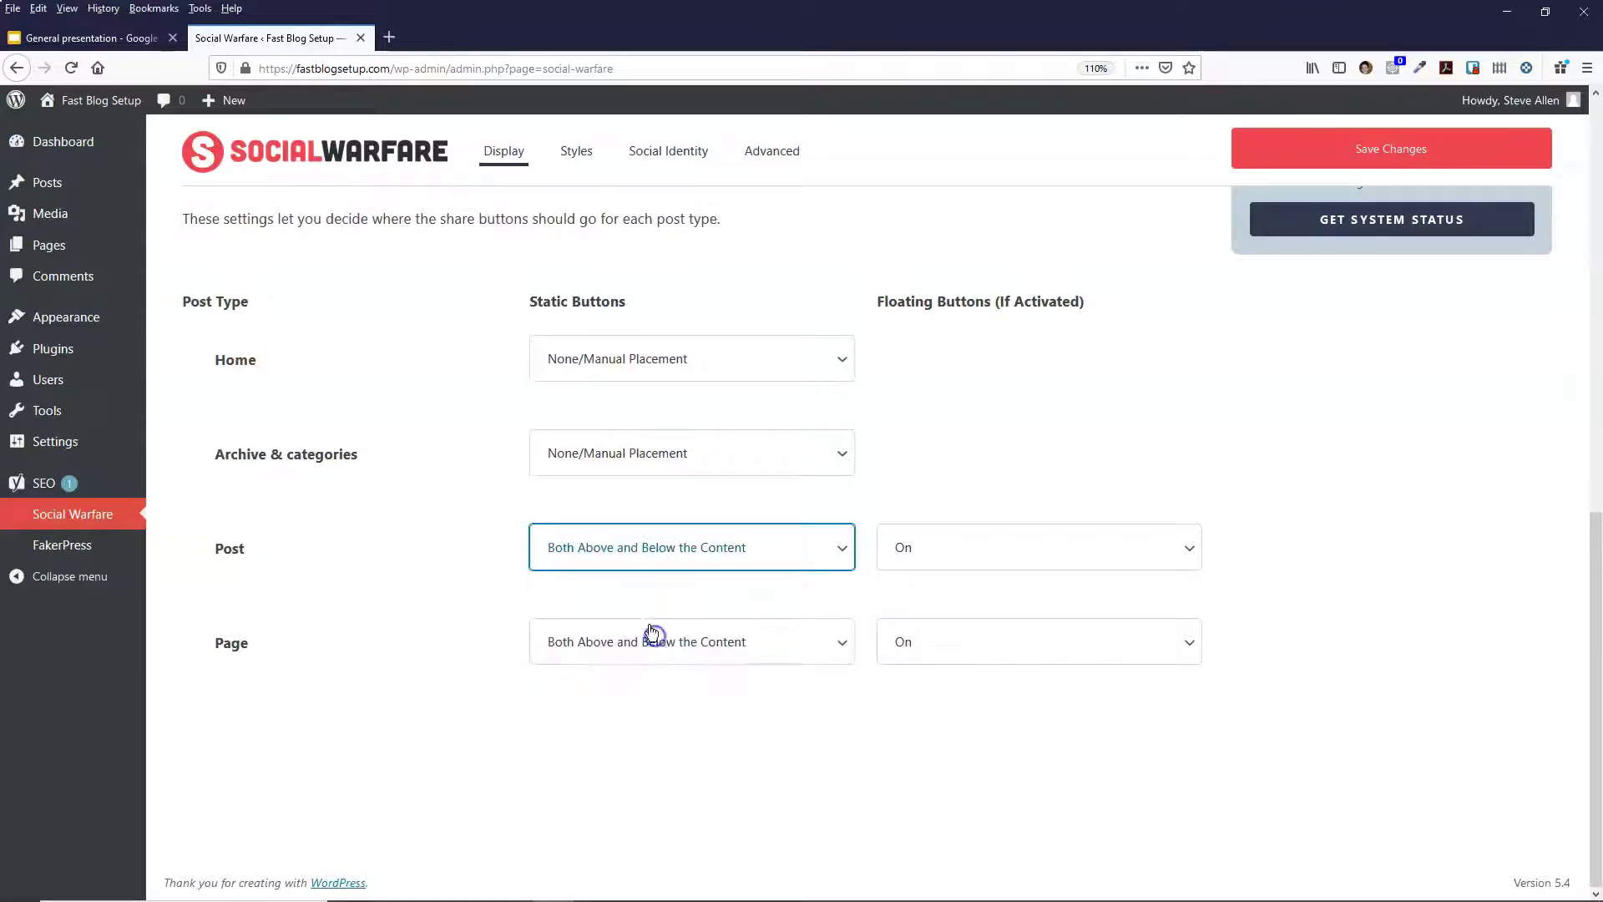
left_click(428, 542)
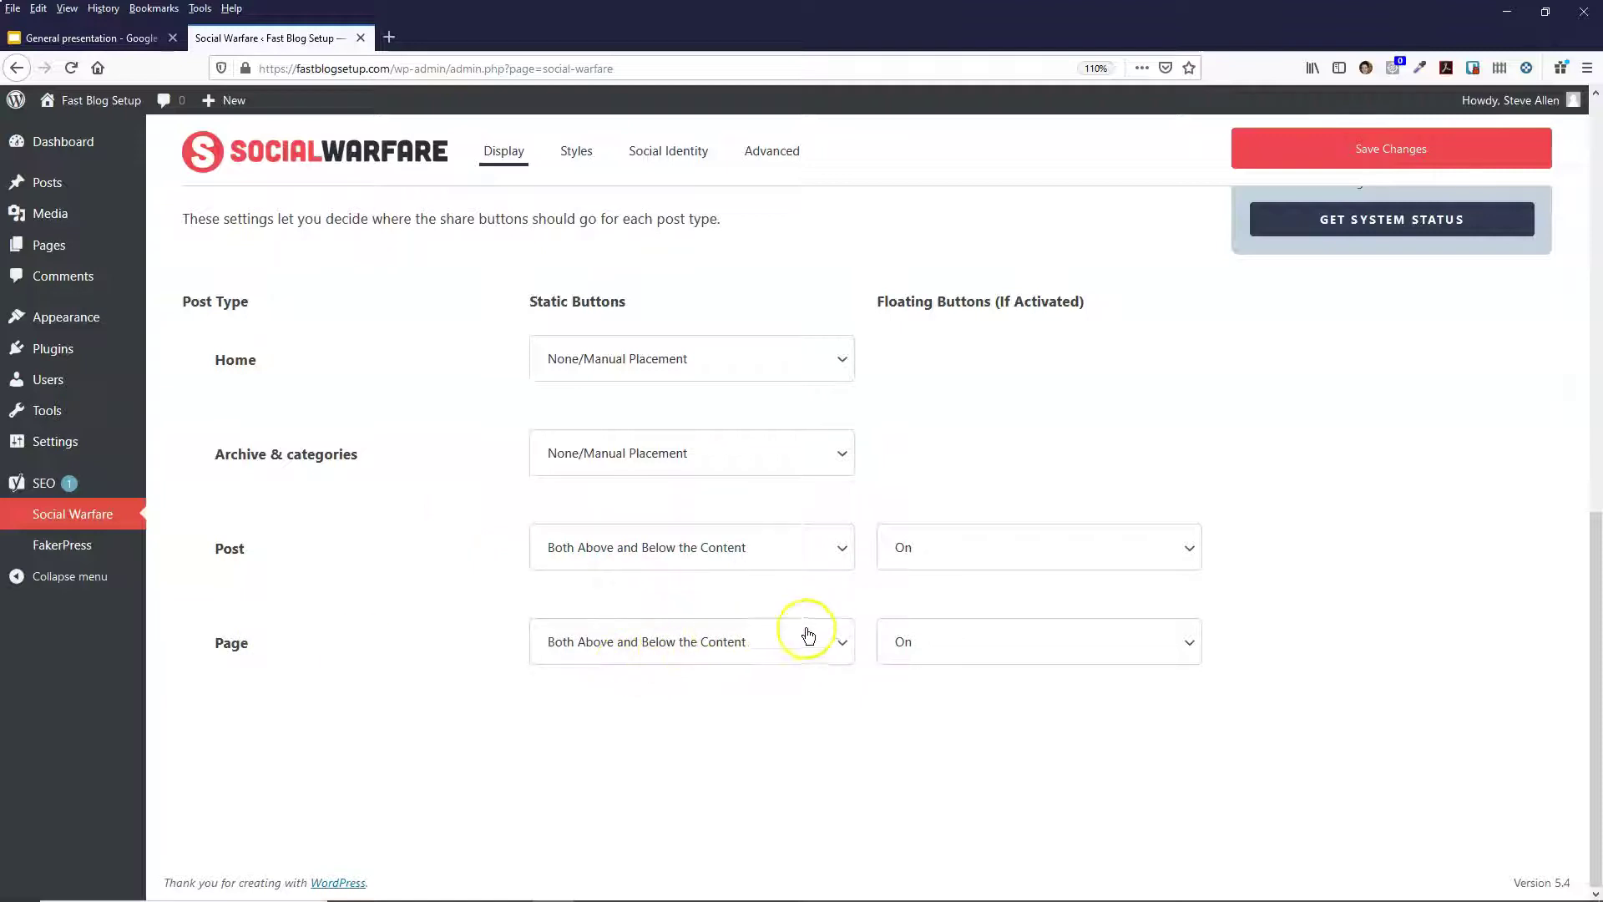
- Set Page static buttons to None/Manual Placement, leaving Page floating buttons On
left_click(840, 646)
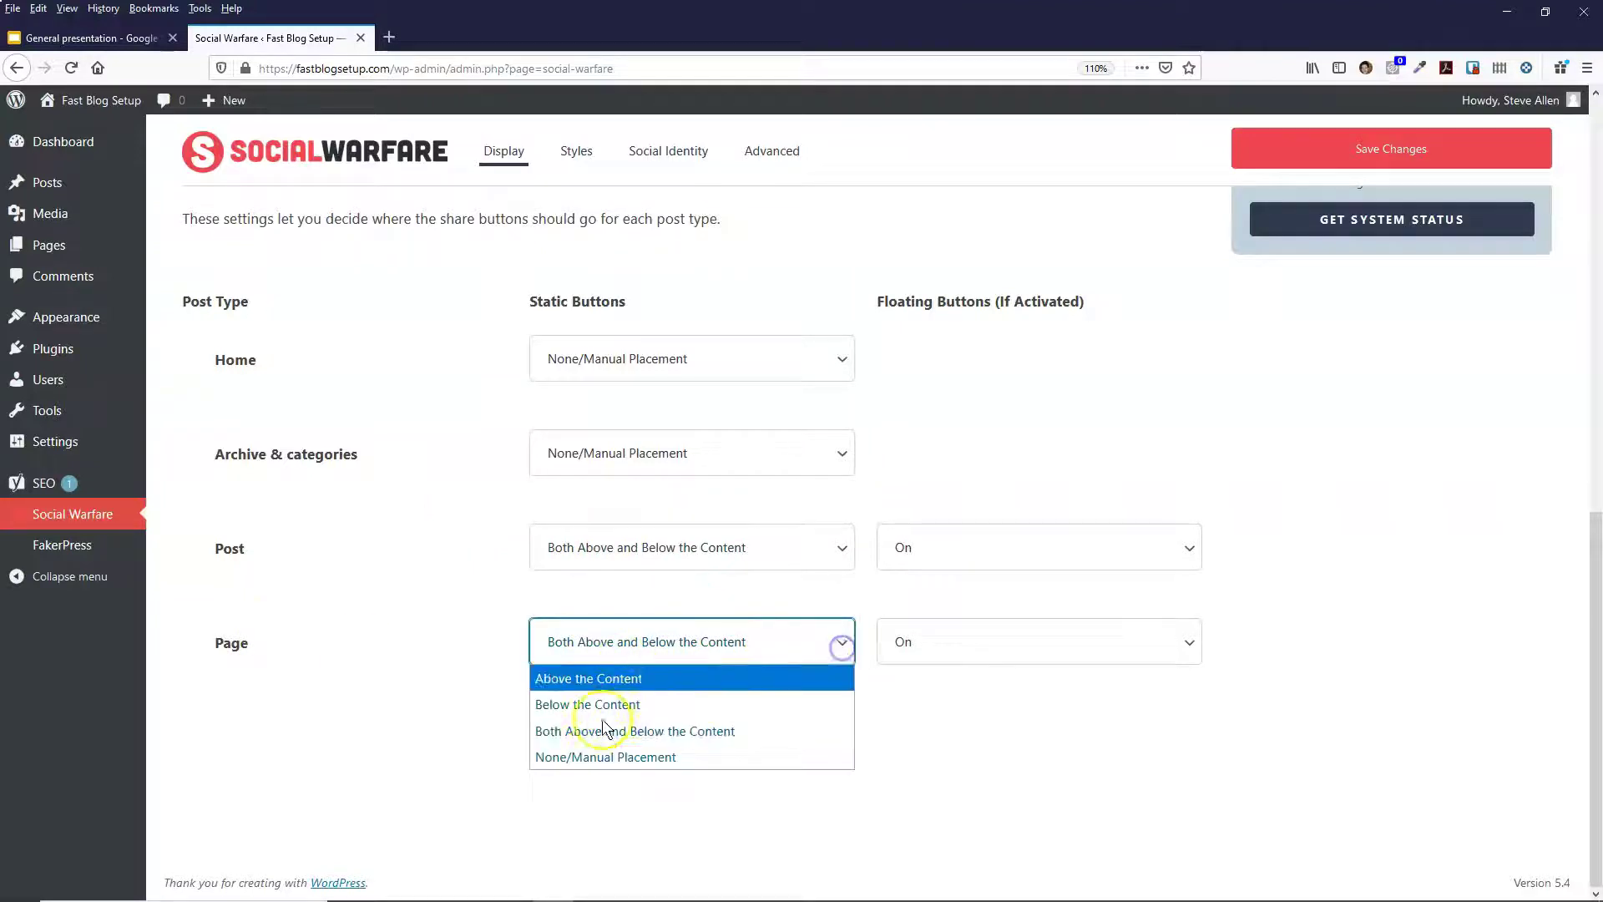
left_click(546, 759)
left_click(938, 643)
left_click(939, 651)
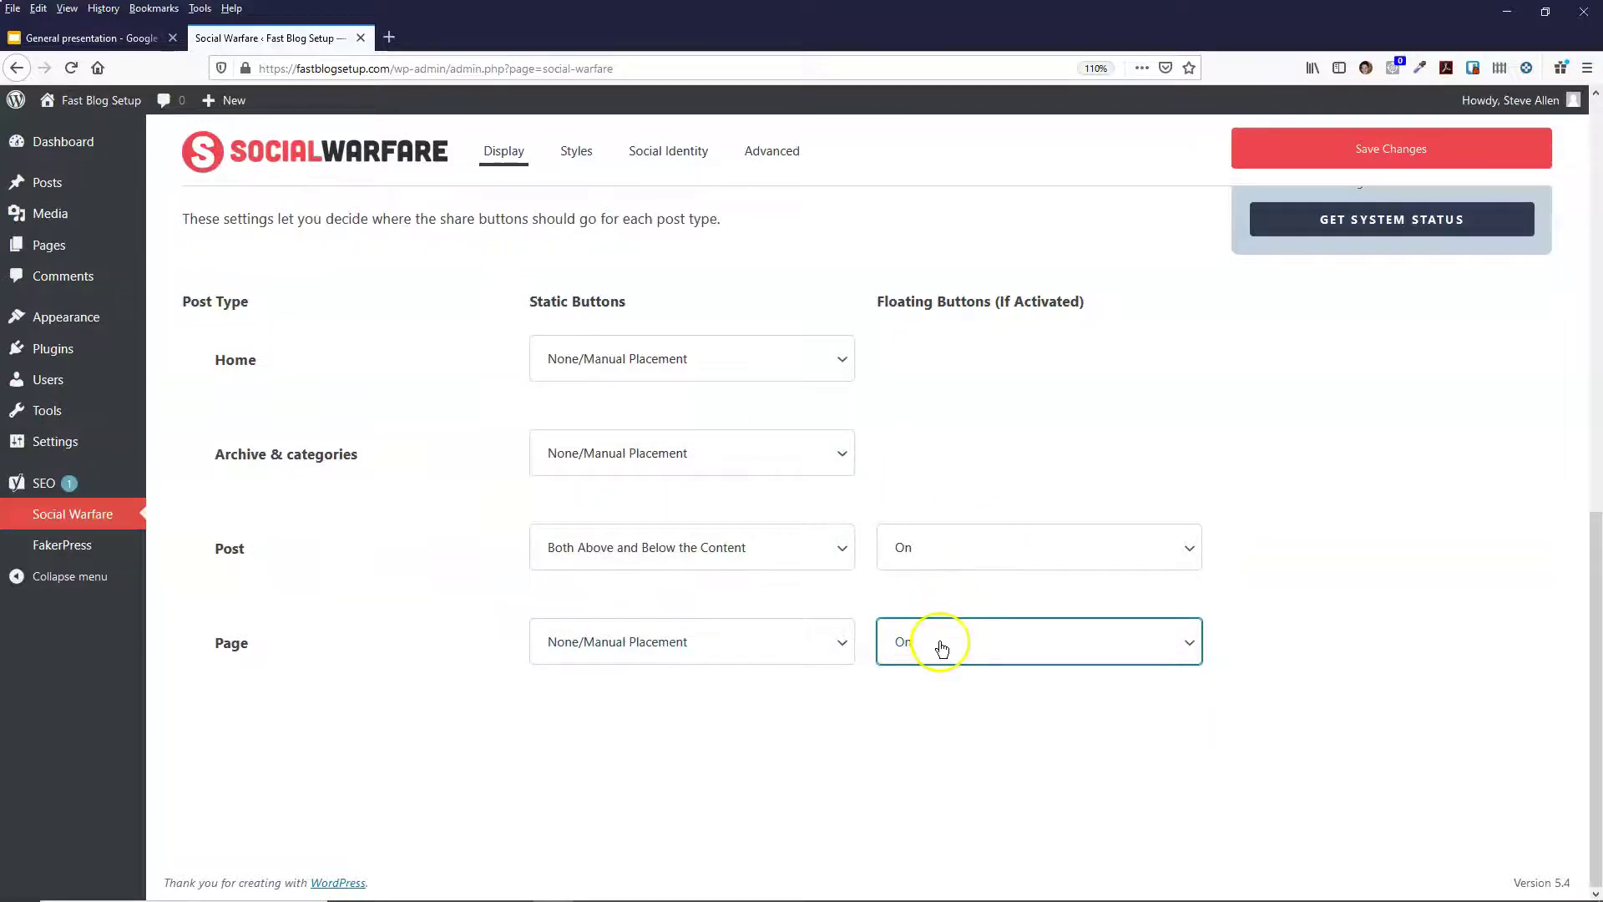
scroll(941, 647, "up", 10)
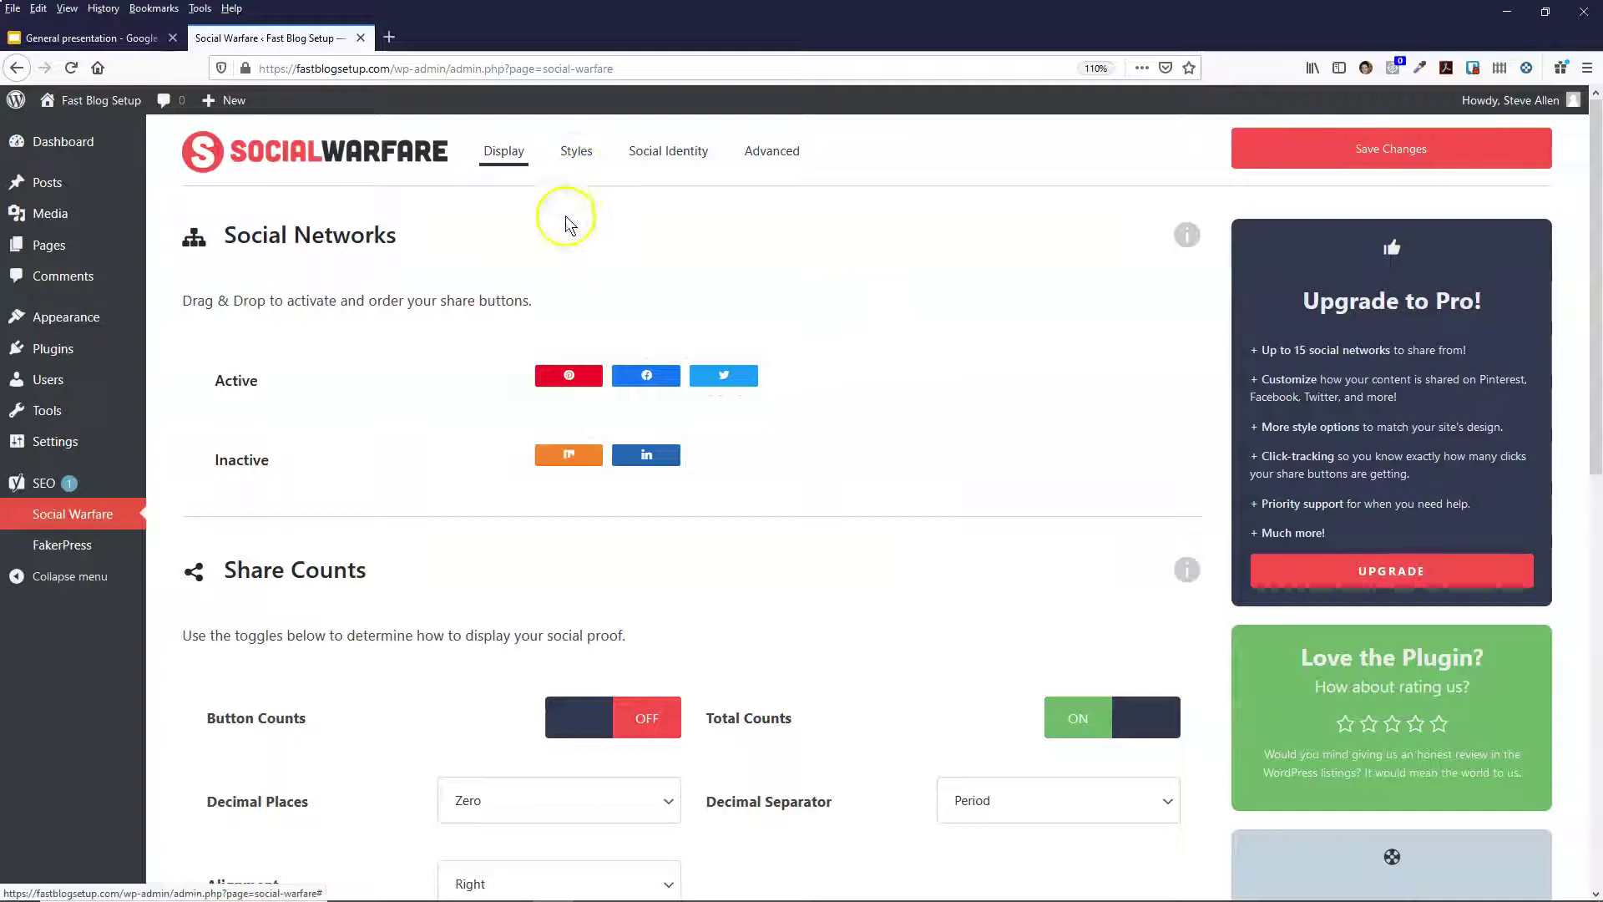
- Save the Social Warfare settings from the share button styles tab
left_click(575, 179)
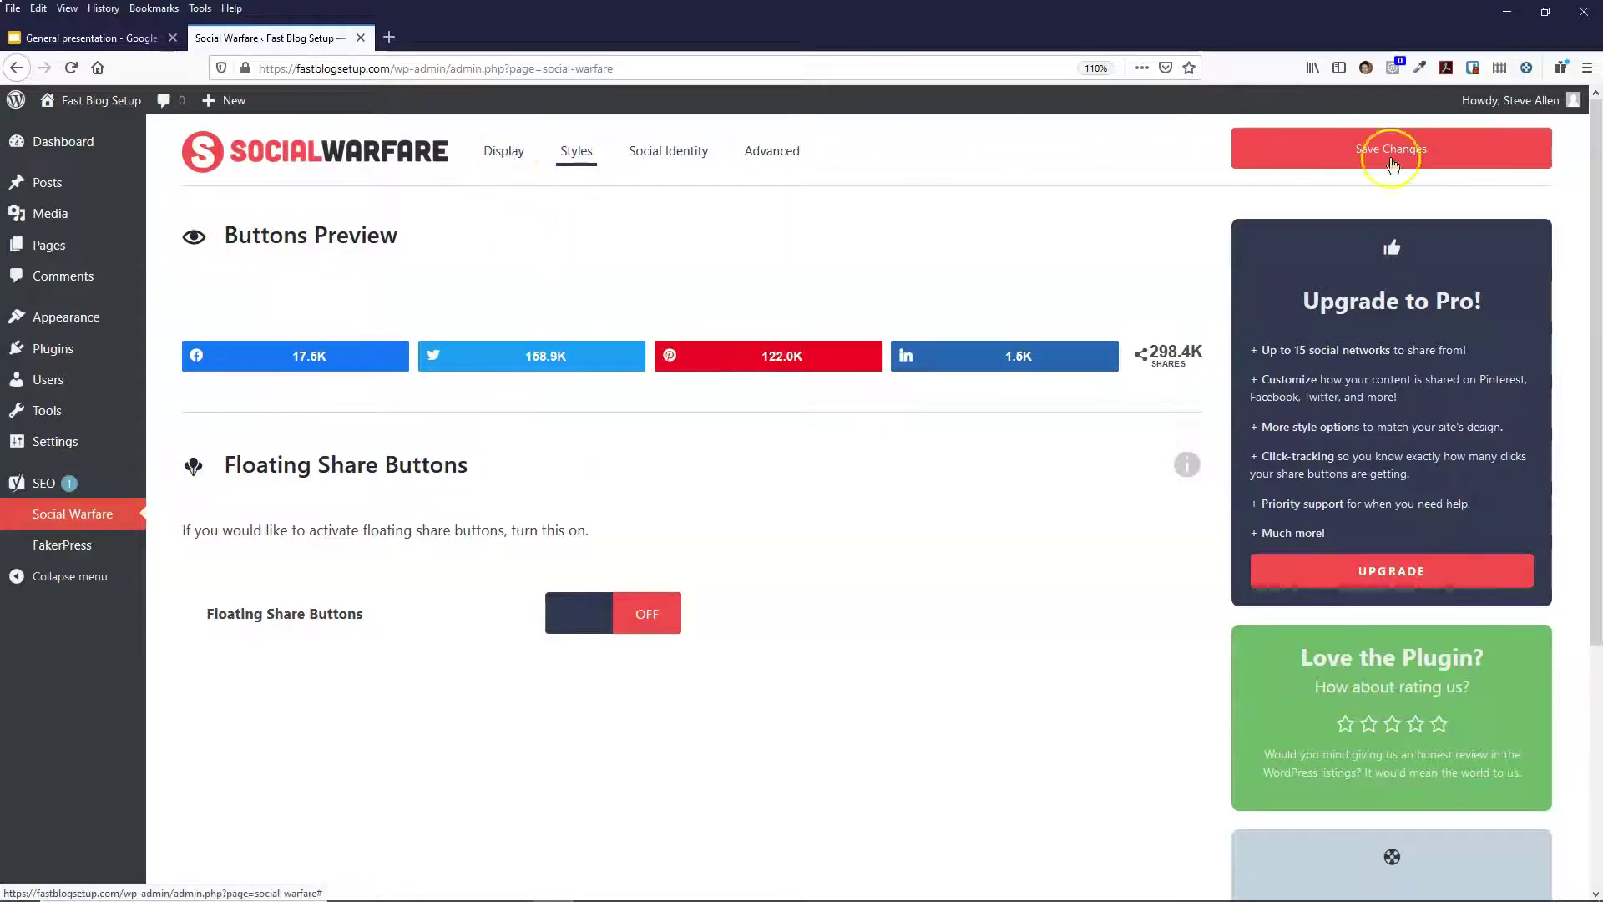
left_click(1448, 166)
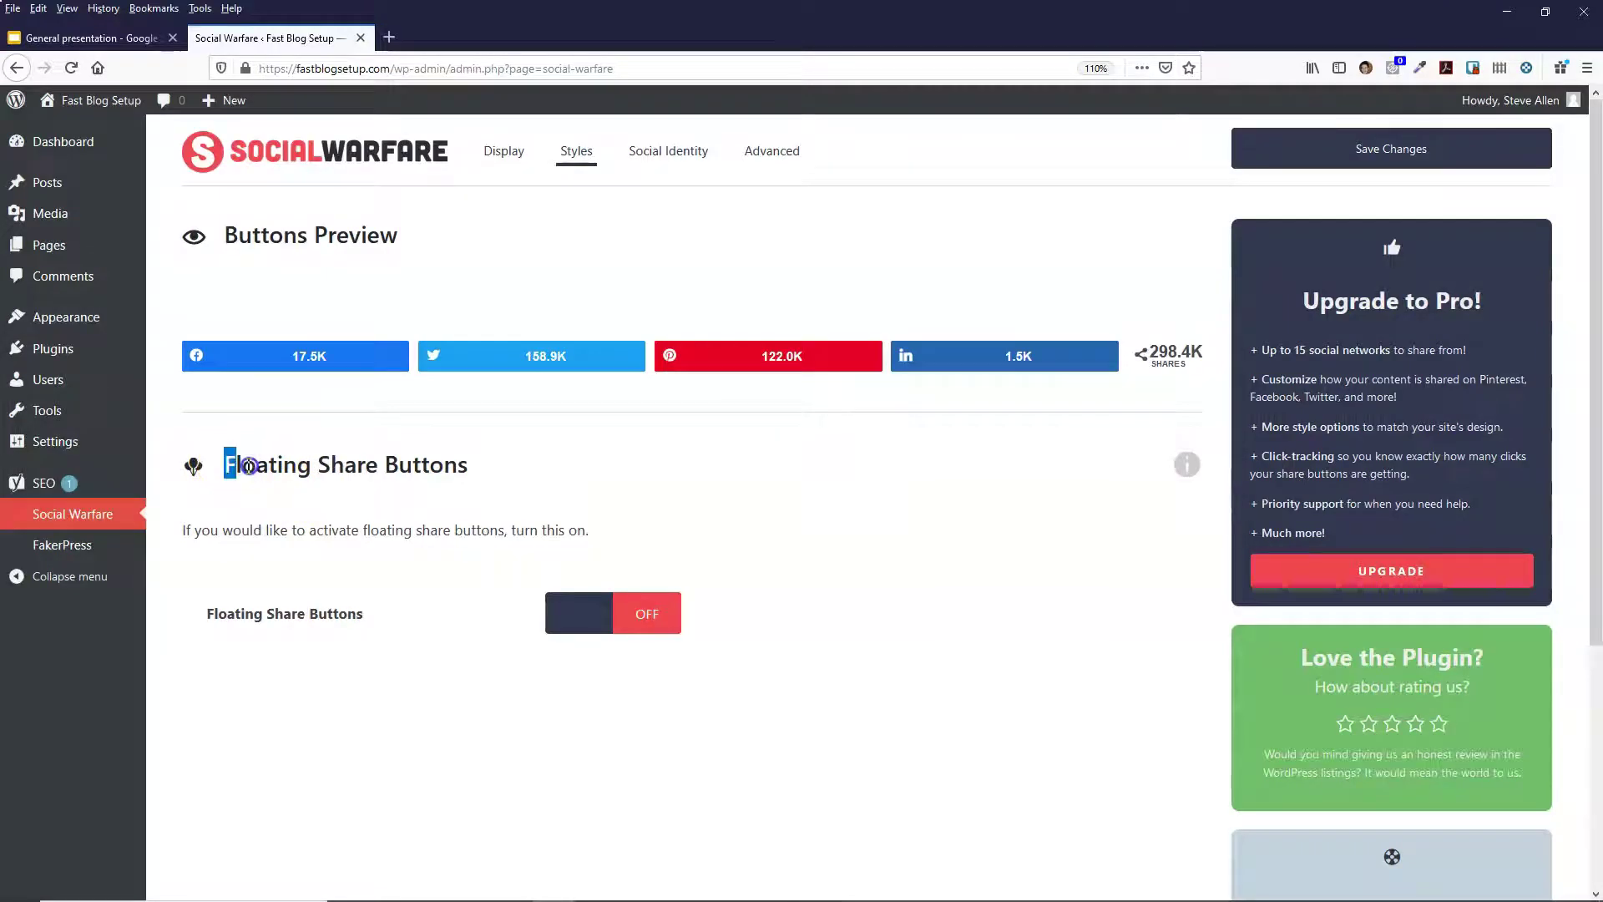
left_click_drag(249, 466, 443, 529)
left_click(440, 535)
left_click_drag(195, 530, 524, 531)
left_click(434, 535)
left_click(566, 542)
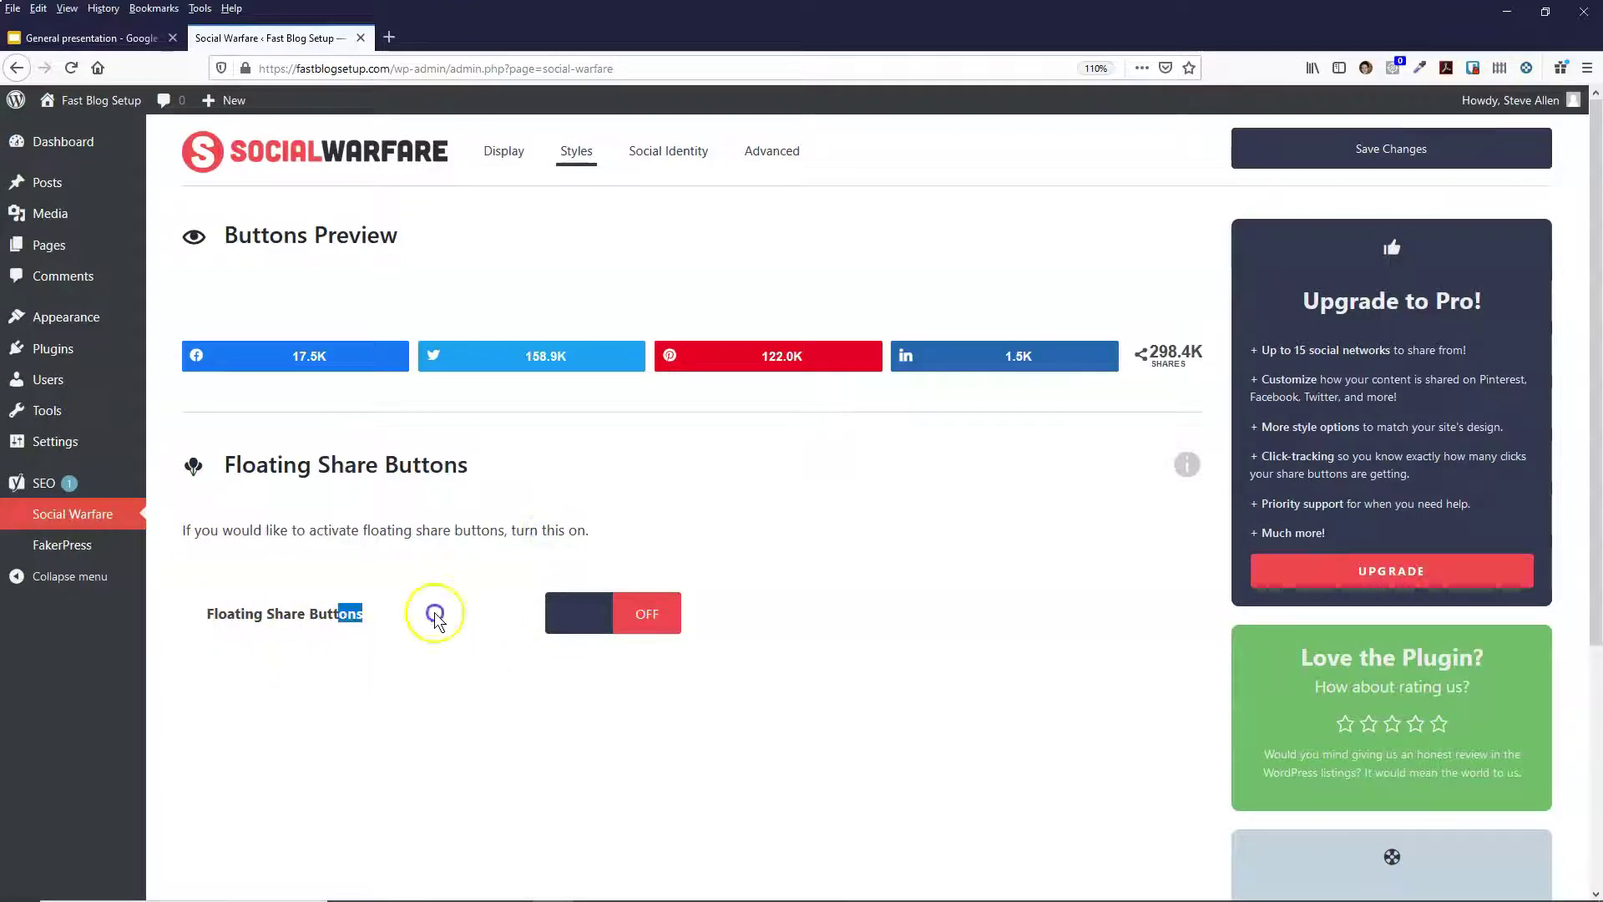
left_click(453, 627)
- Turn on floating share buttons positioned on the left side of the page
left_click(605, 619)
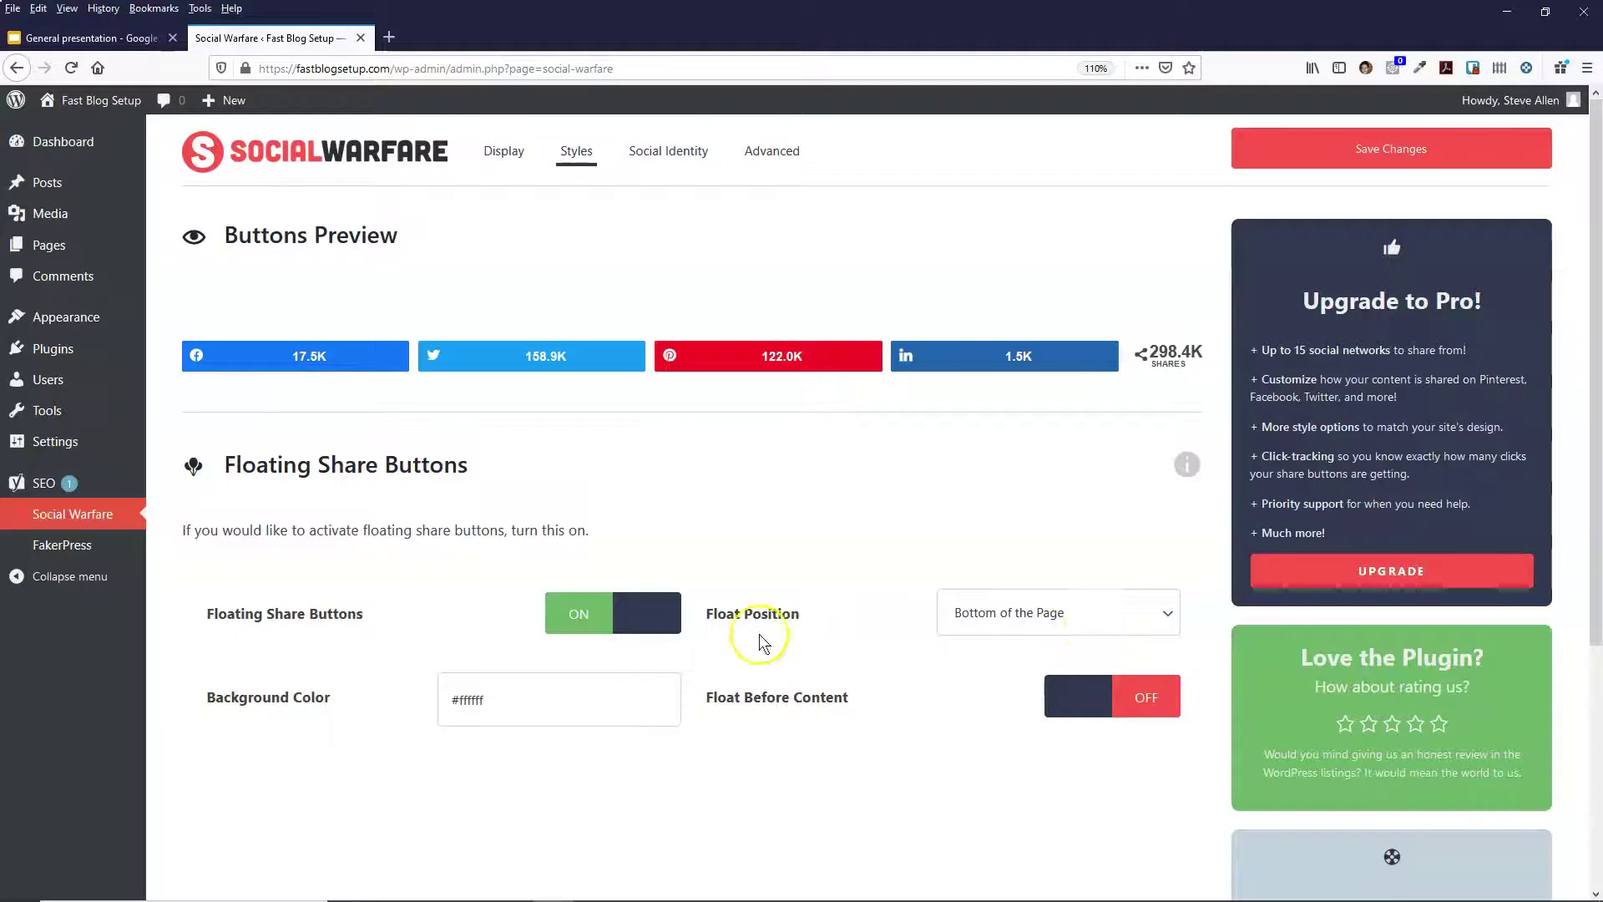
left_click_drag(742, 616, 768, 616)
left_click(813, 619)
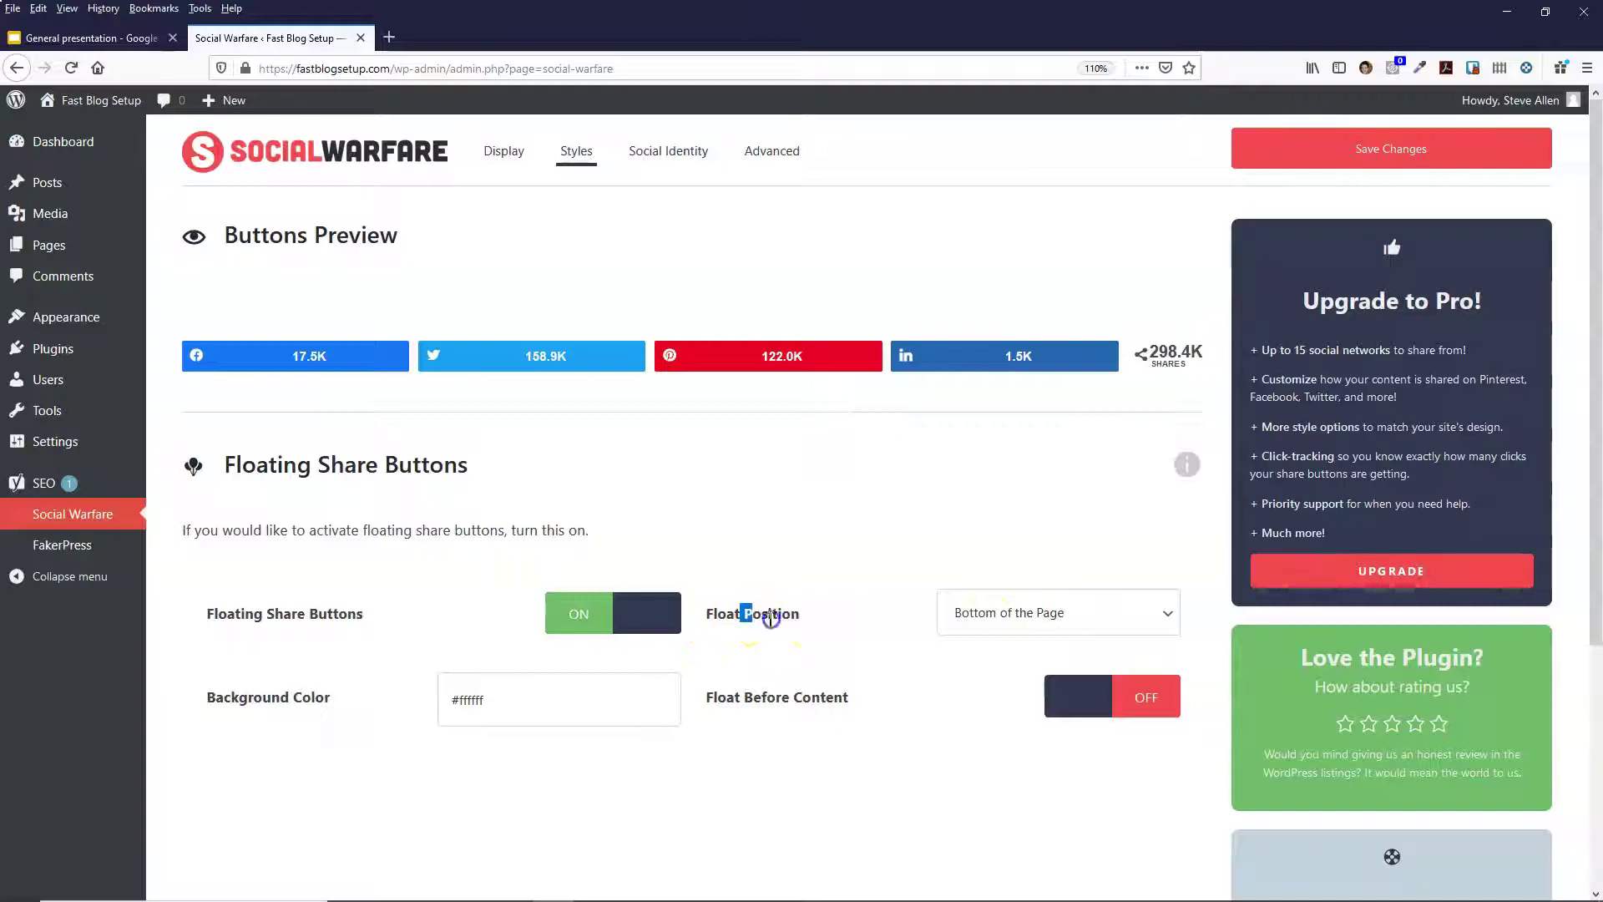
left_click(1054, 618)
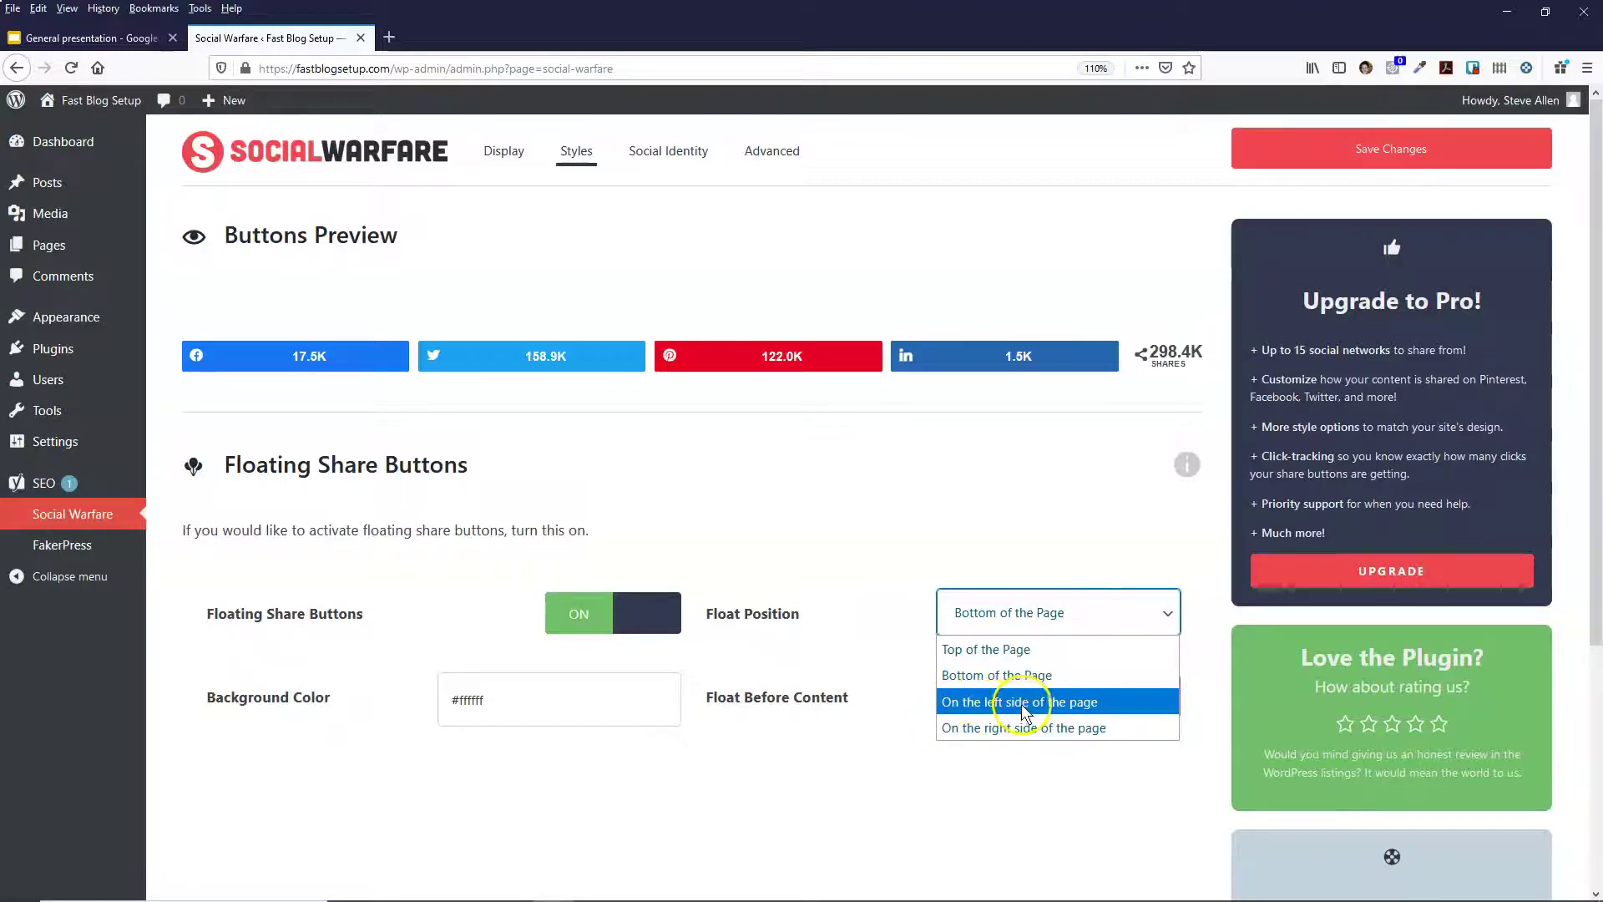
left_click(1058, 711)
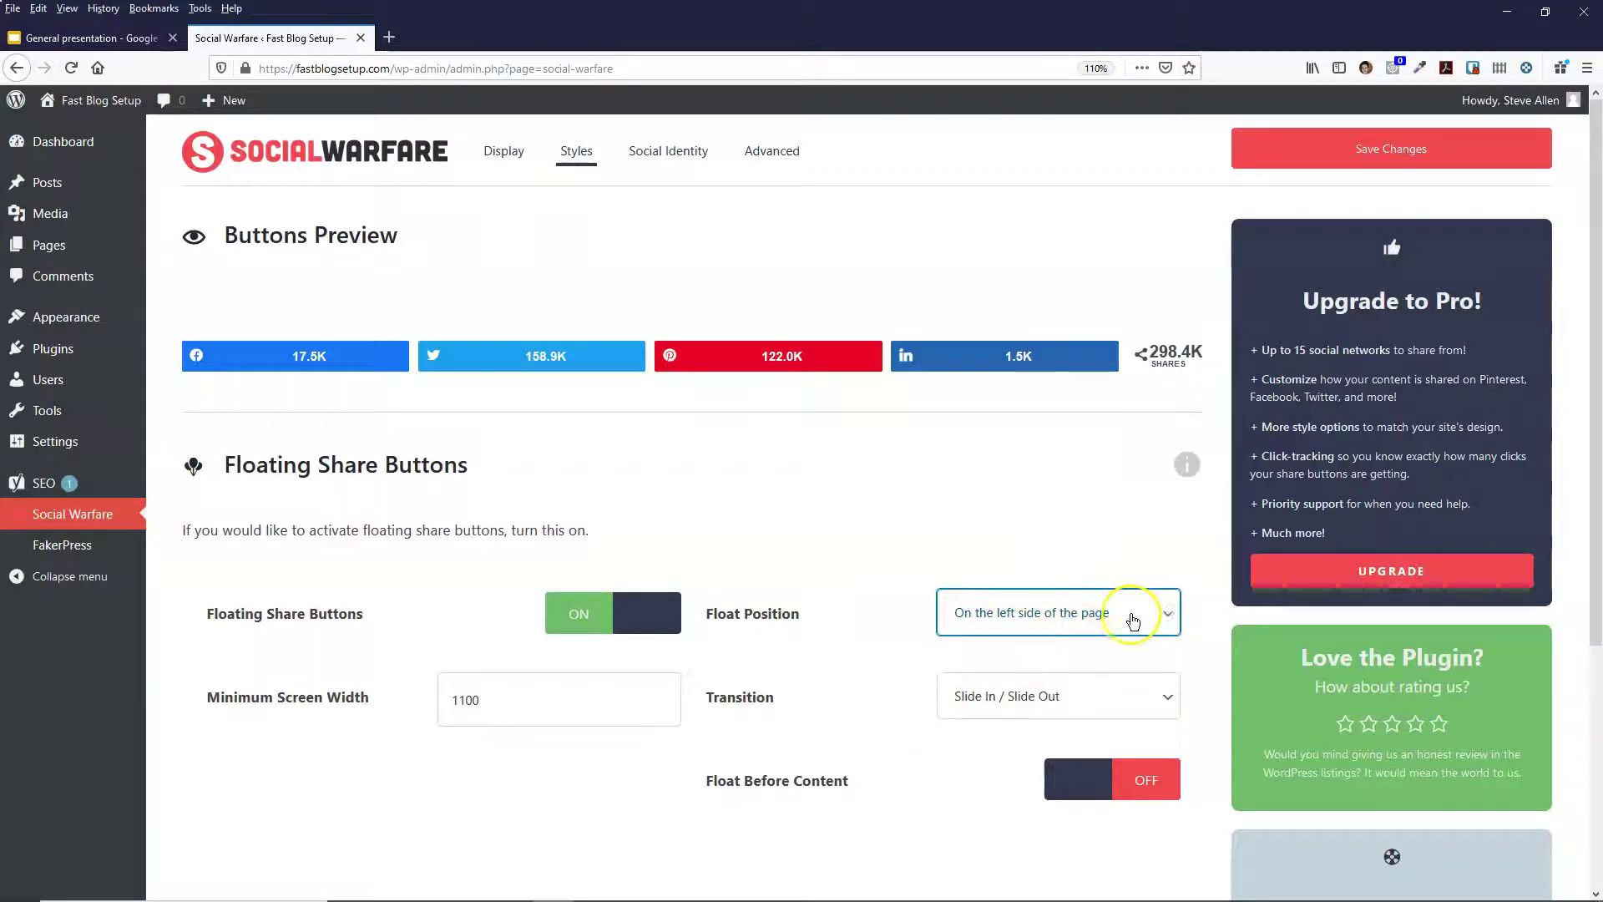
left_click(835, 606)
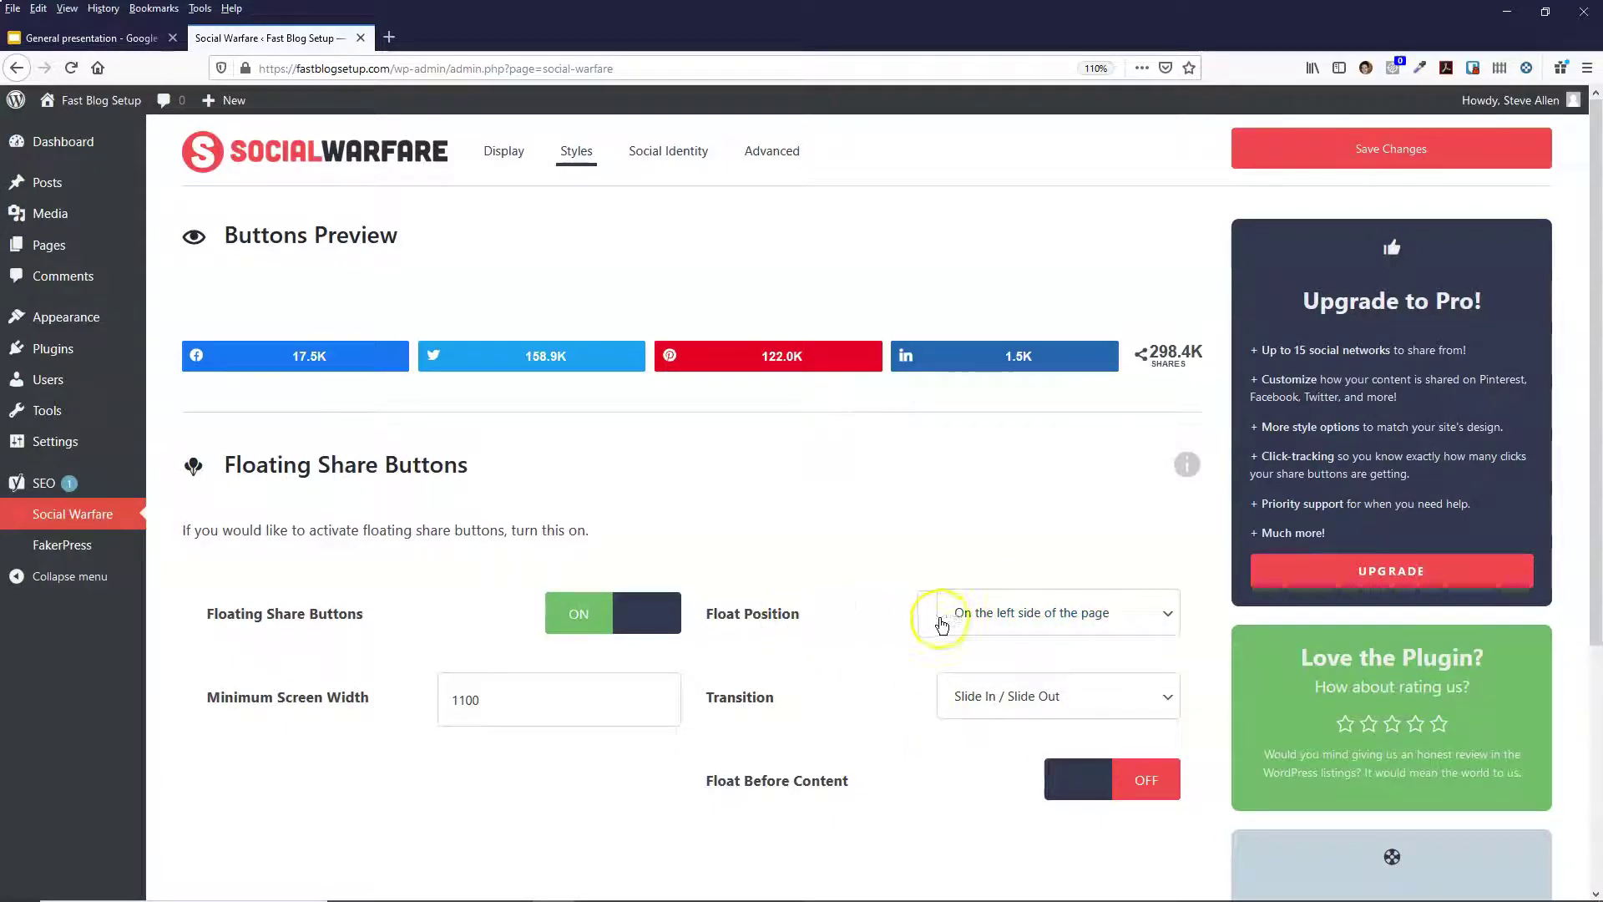
- Keep the Slide In / Slide Out transition and leave Float Before Content off, then view Social Identity
scroll(809, 624, "down", 1)
scroll(809, 635, "down", 1)
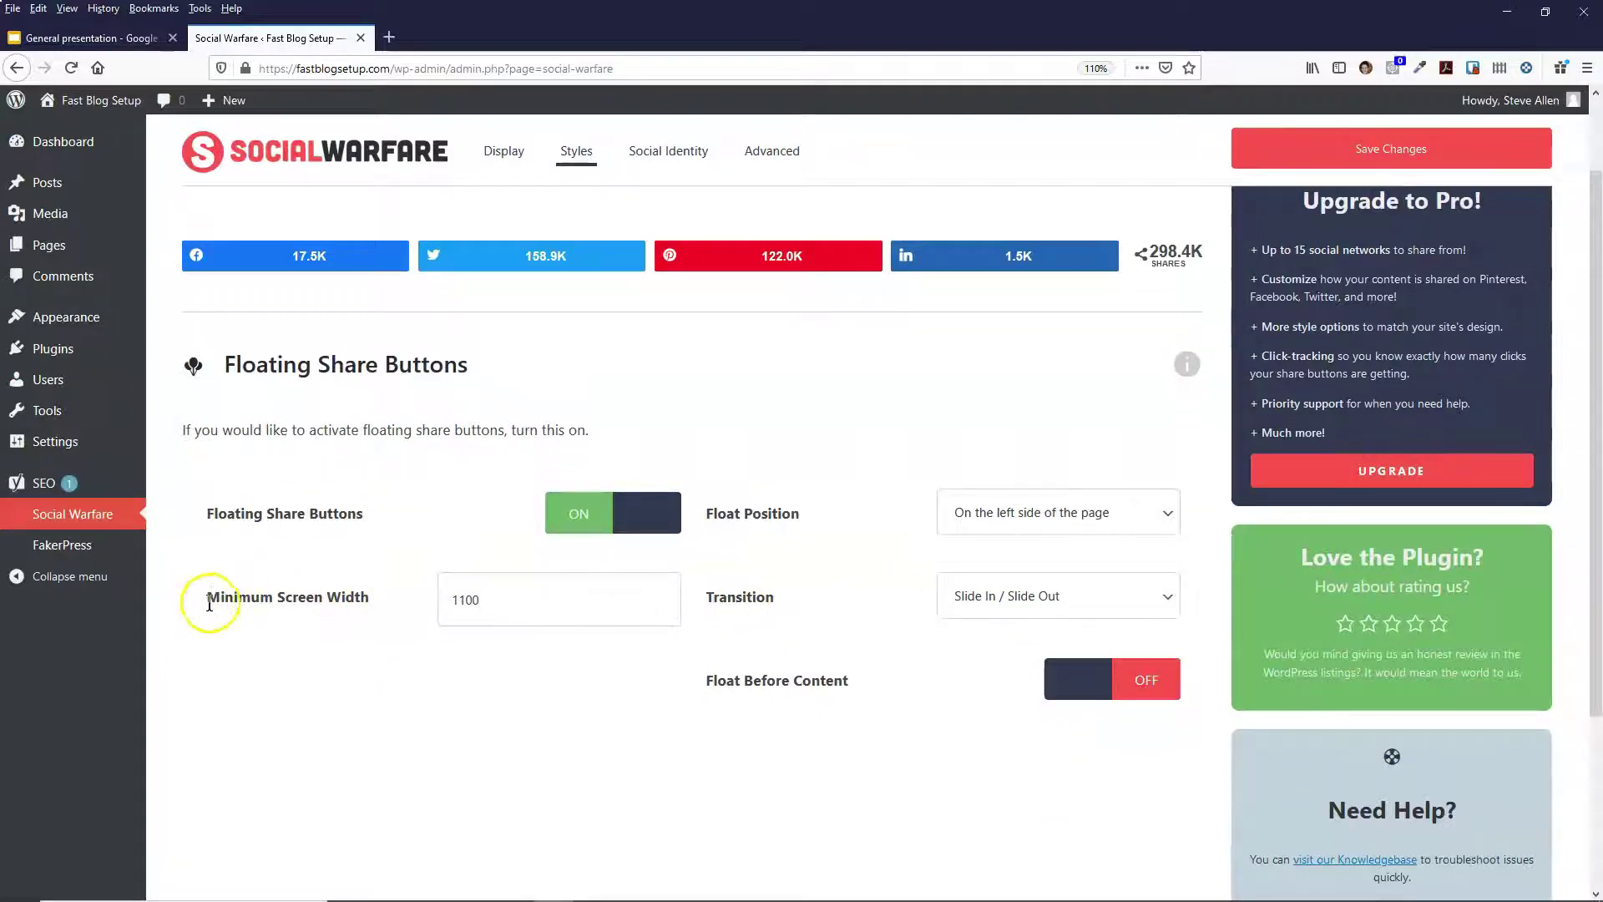
left_click(996, 598)
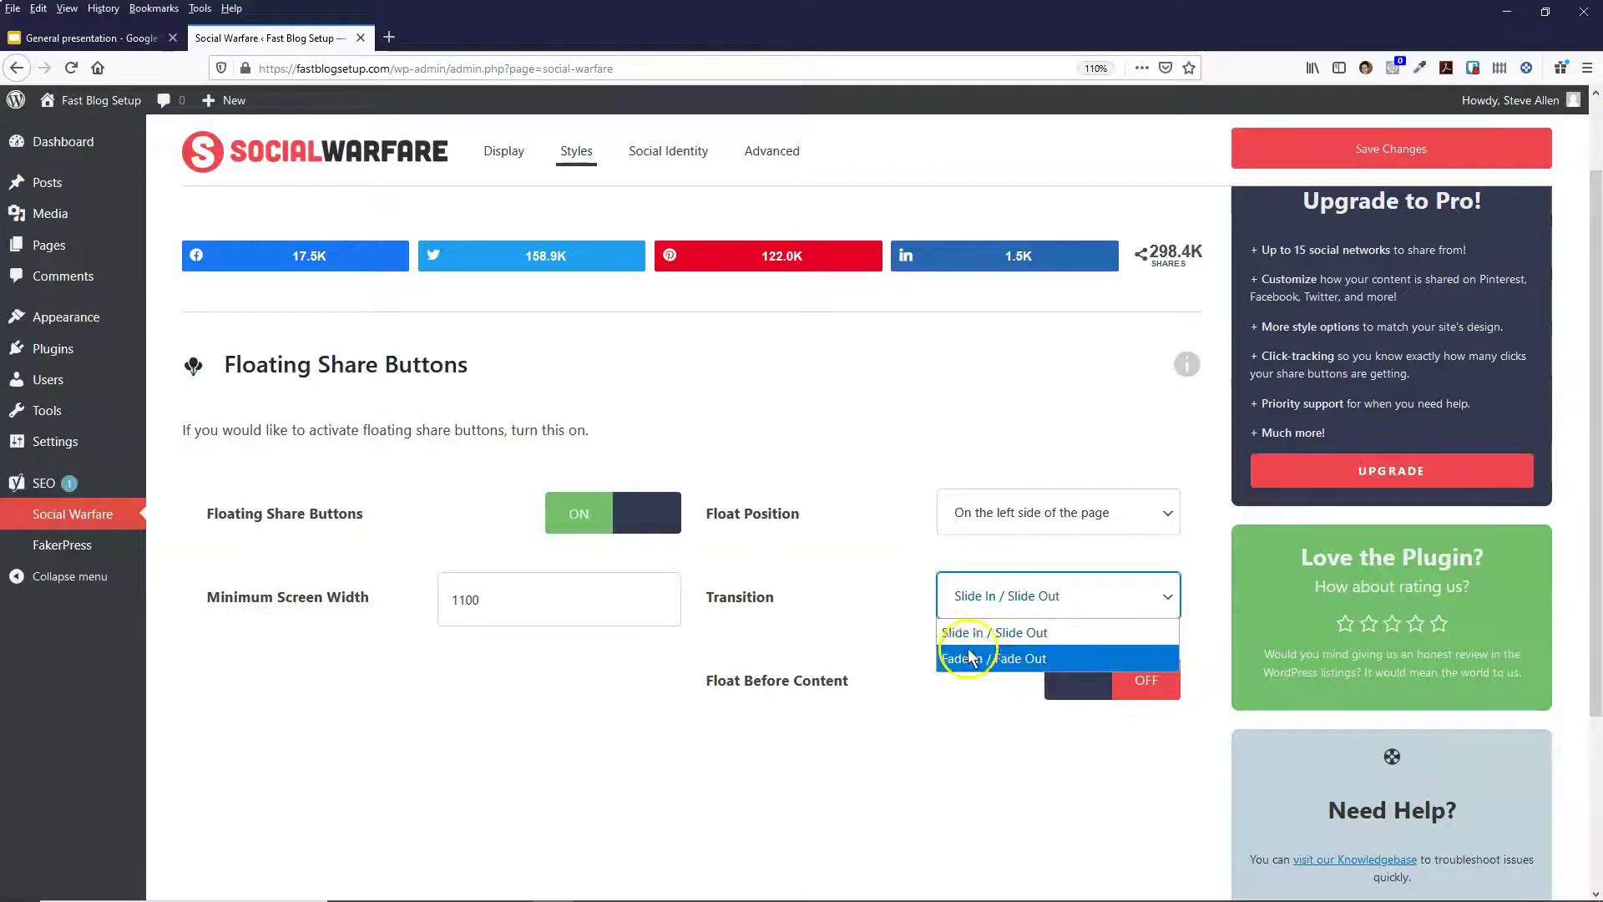
scroll(716, 590, "down", 2)
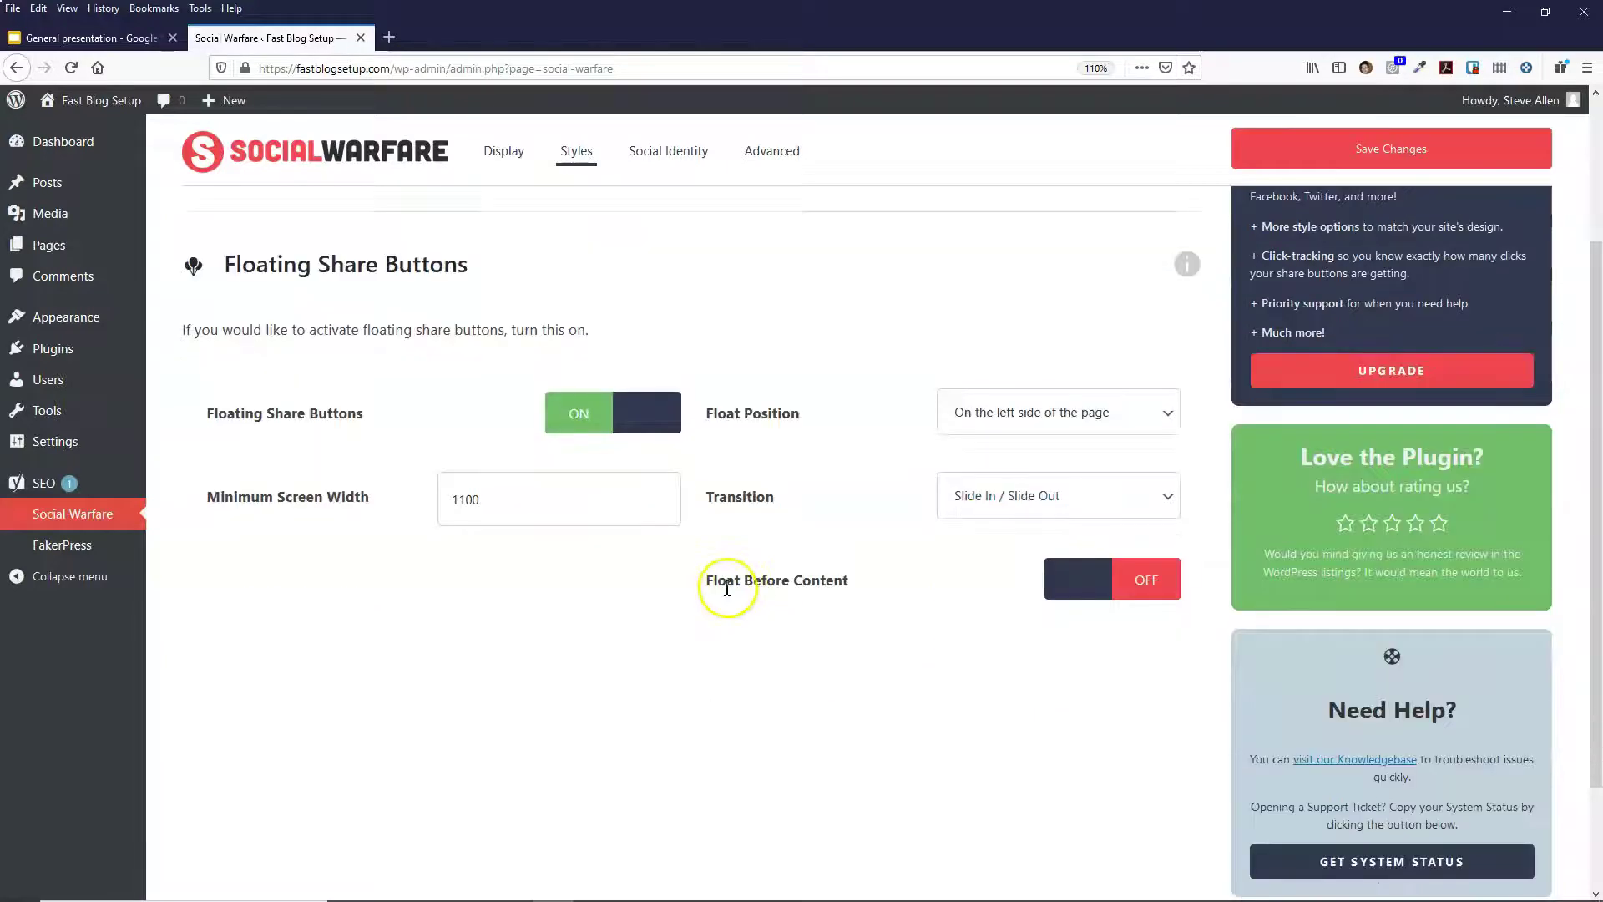
left_click_drag(704, 583, 860, 582)
left_click(857, 593)
left_click(806, 595)
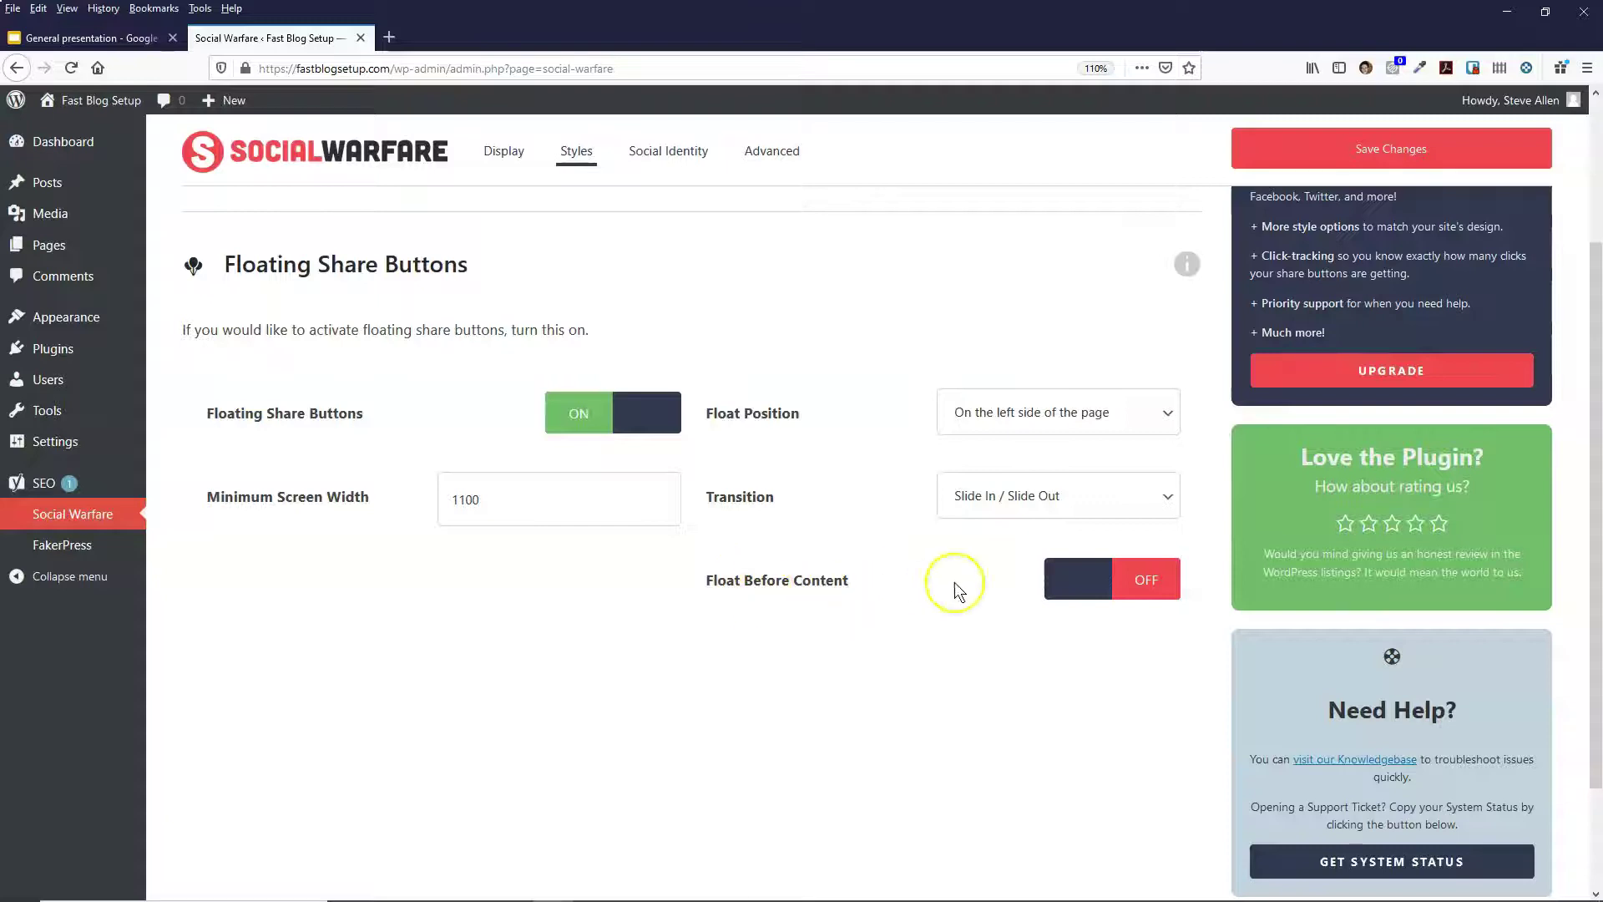
left_click(1167, 591)
left_click(1077, 583)
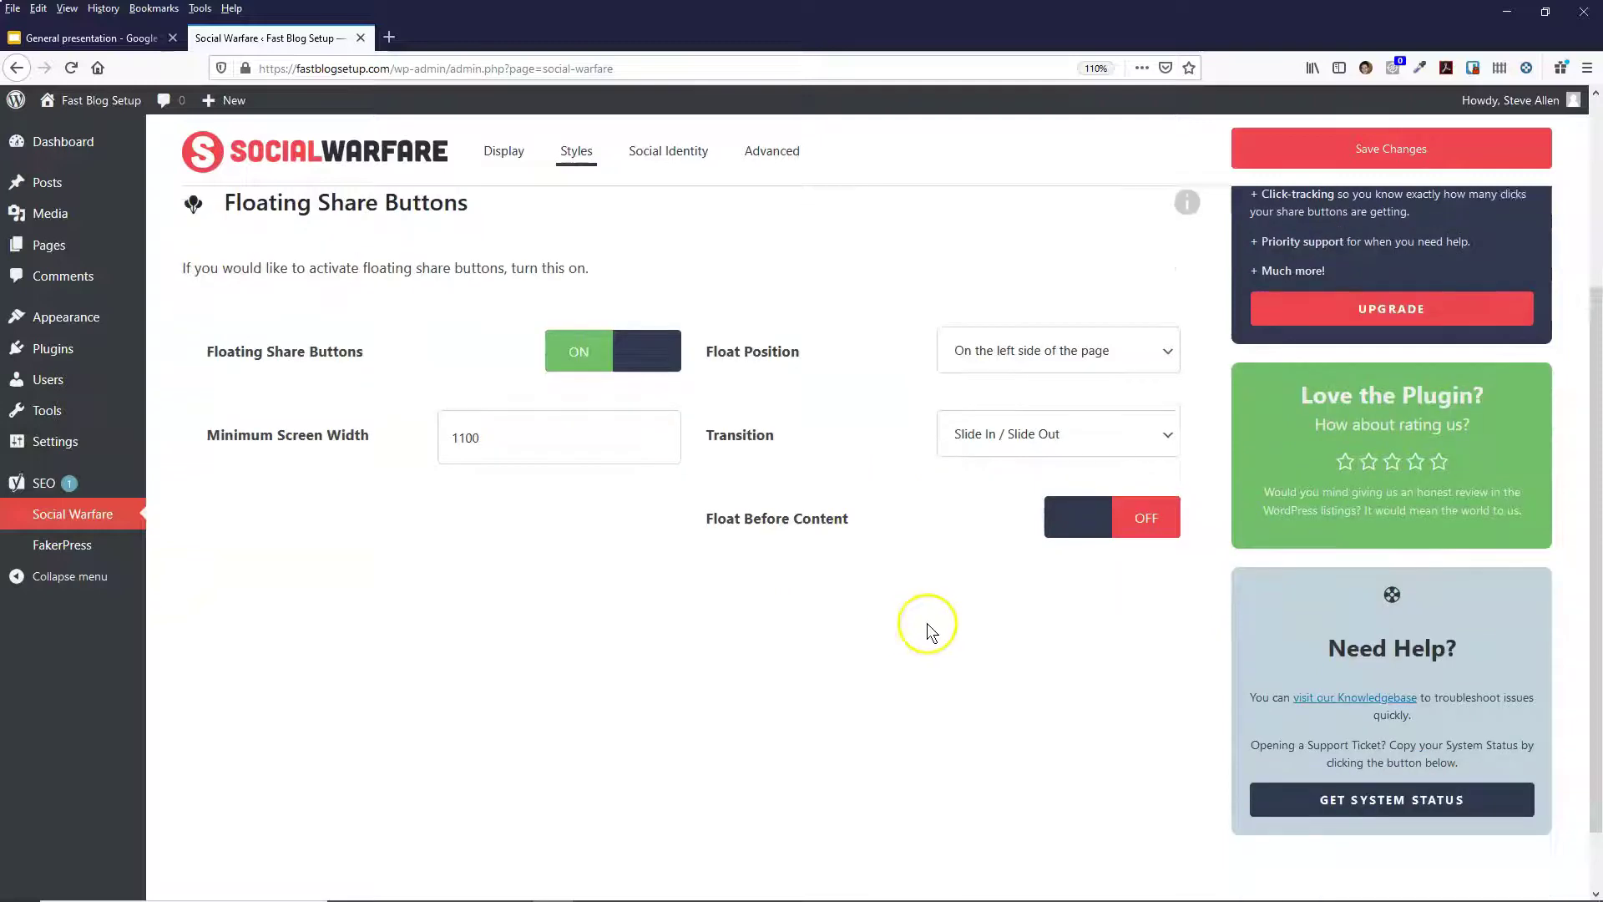
scroll(915, 623, "up", 3)
left_click(681, 157)
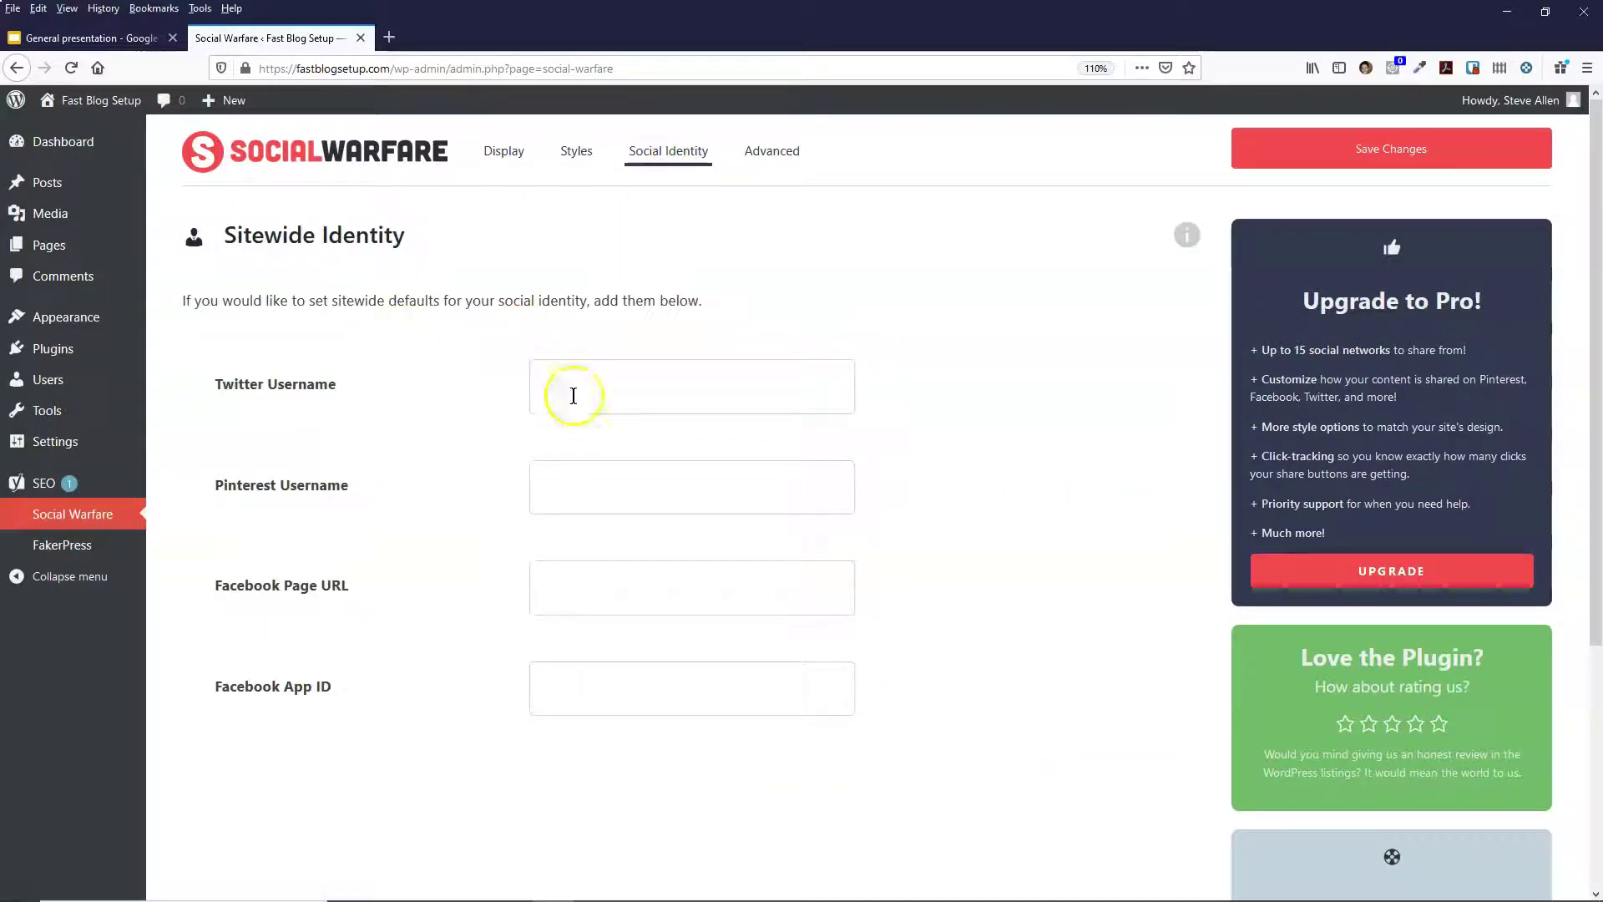
- Enter the blog's Twitter handle in the Twitter Username field
left_click(584, 503)
left_click(571, 585)
left_click(602, 694)
left_click(601, 393)
left_click(580, 489)
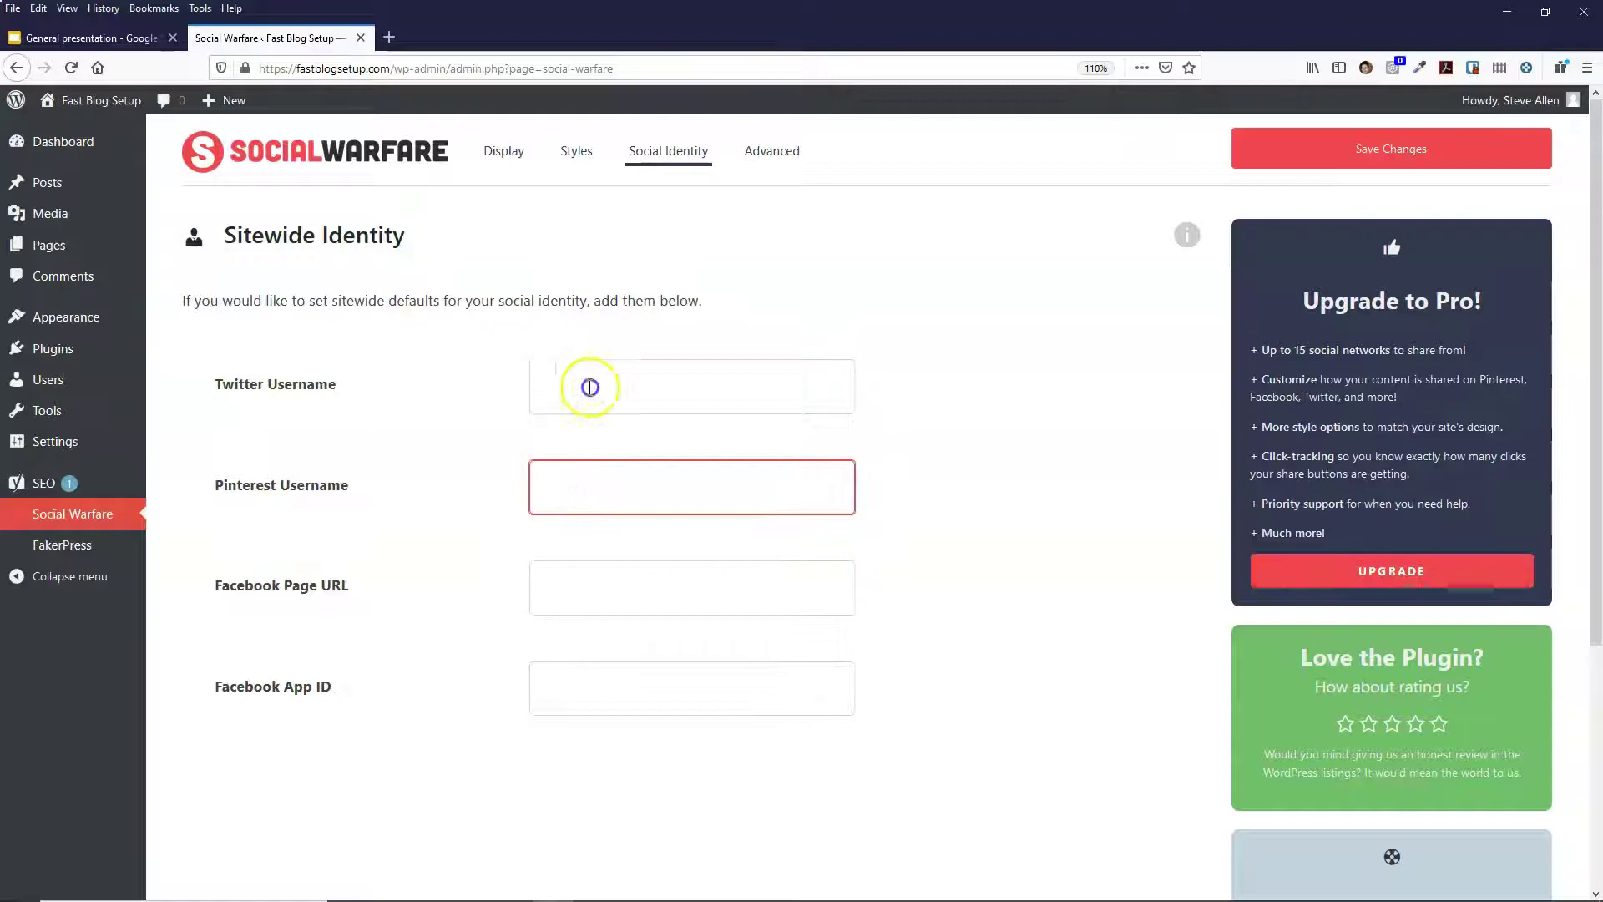
left_click(590, 386)
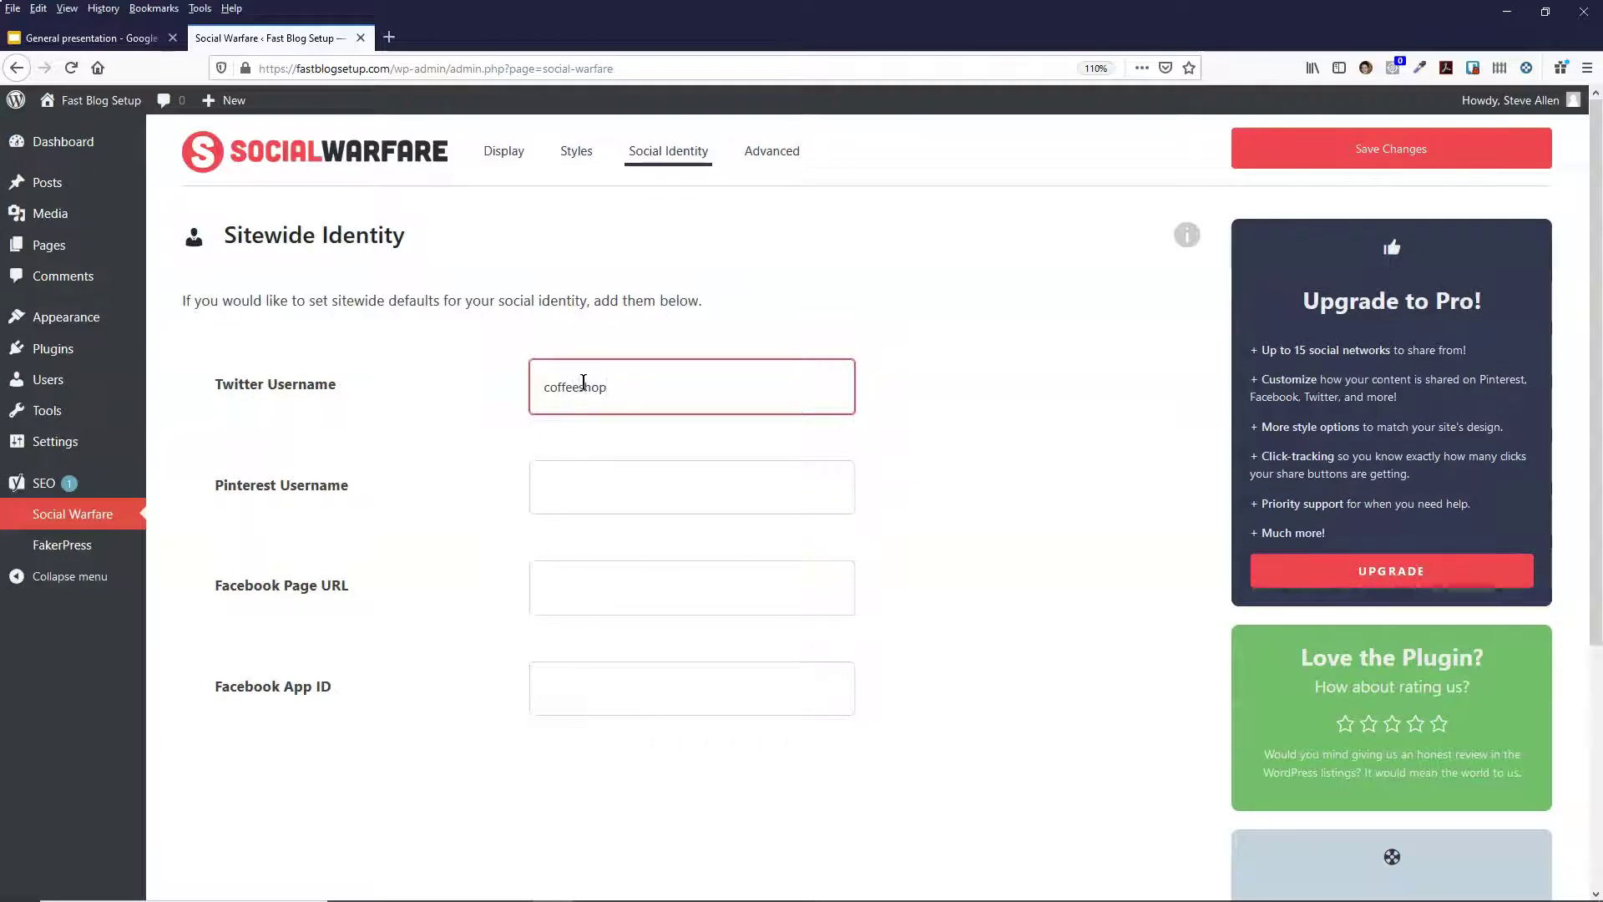
left_click(554, 476)
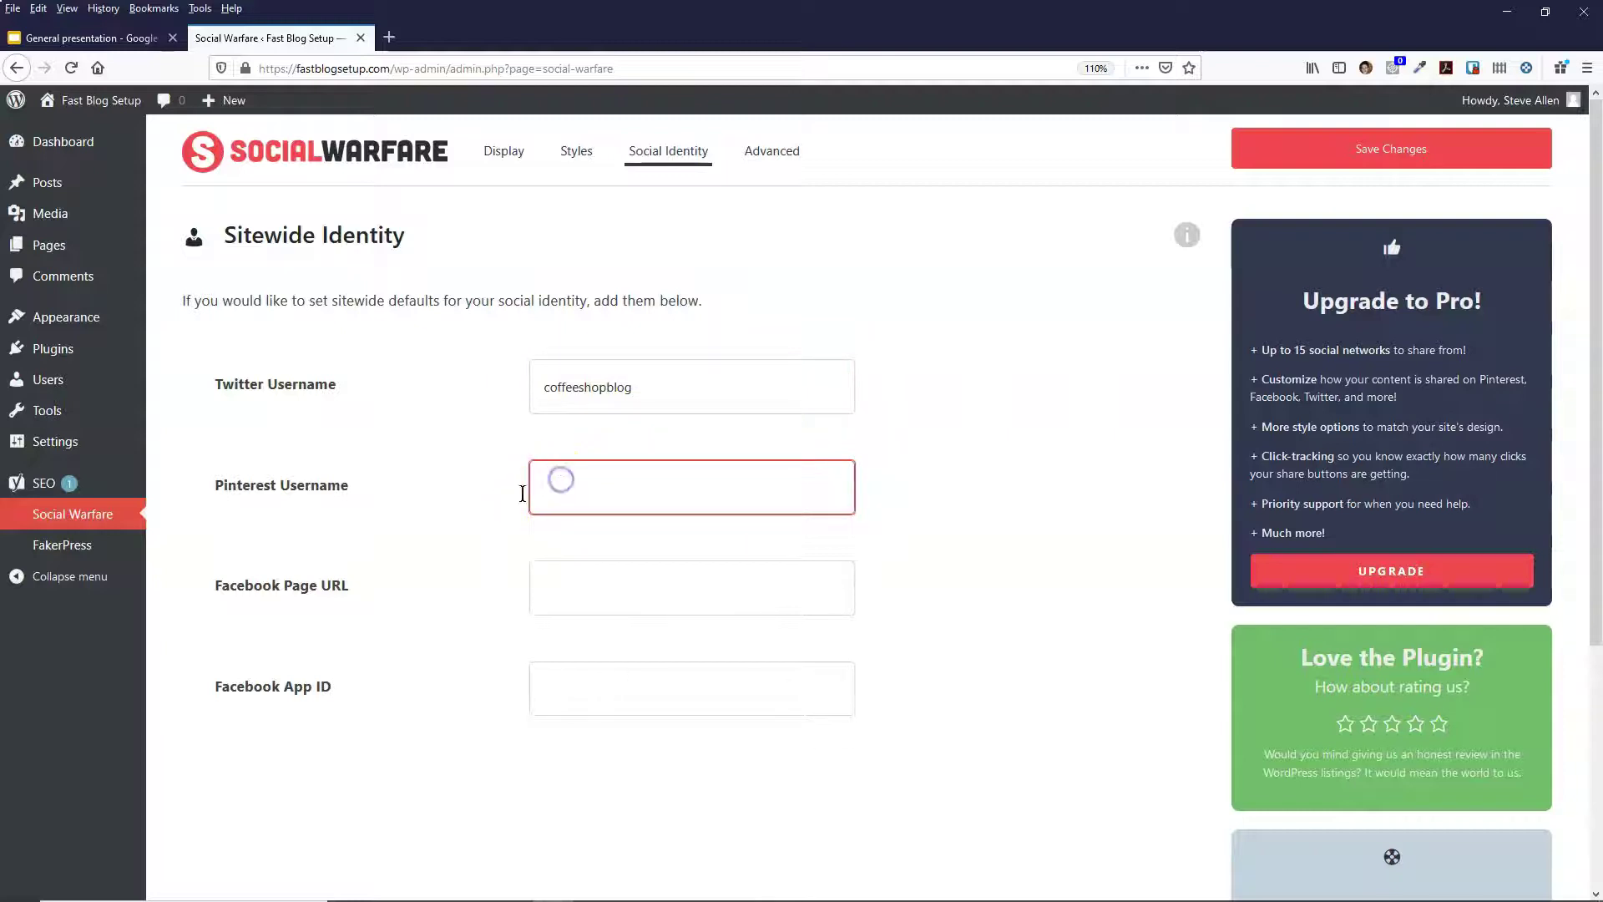
- Copy the Twitter username into the Pinterest Username field
left_click_drag(652, 399, 491, 410)
key("ctrl+c")
left_click(545, 479)
key("ctrl+v")
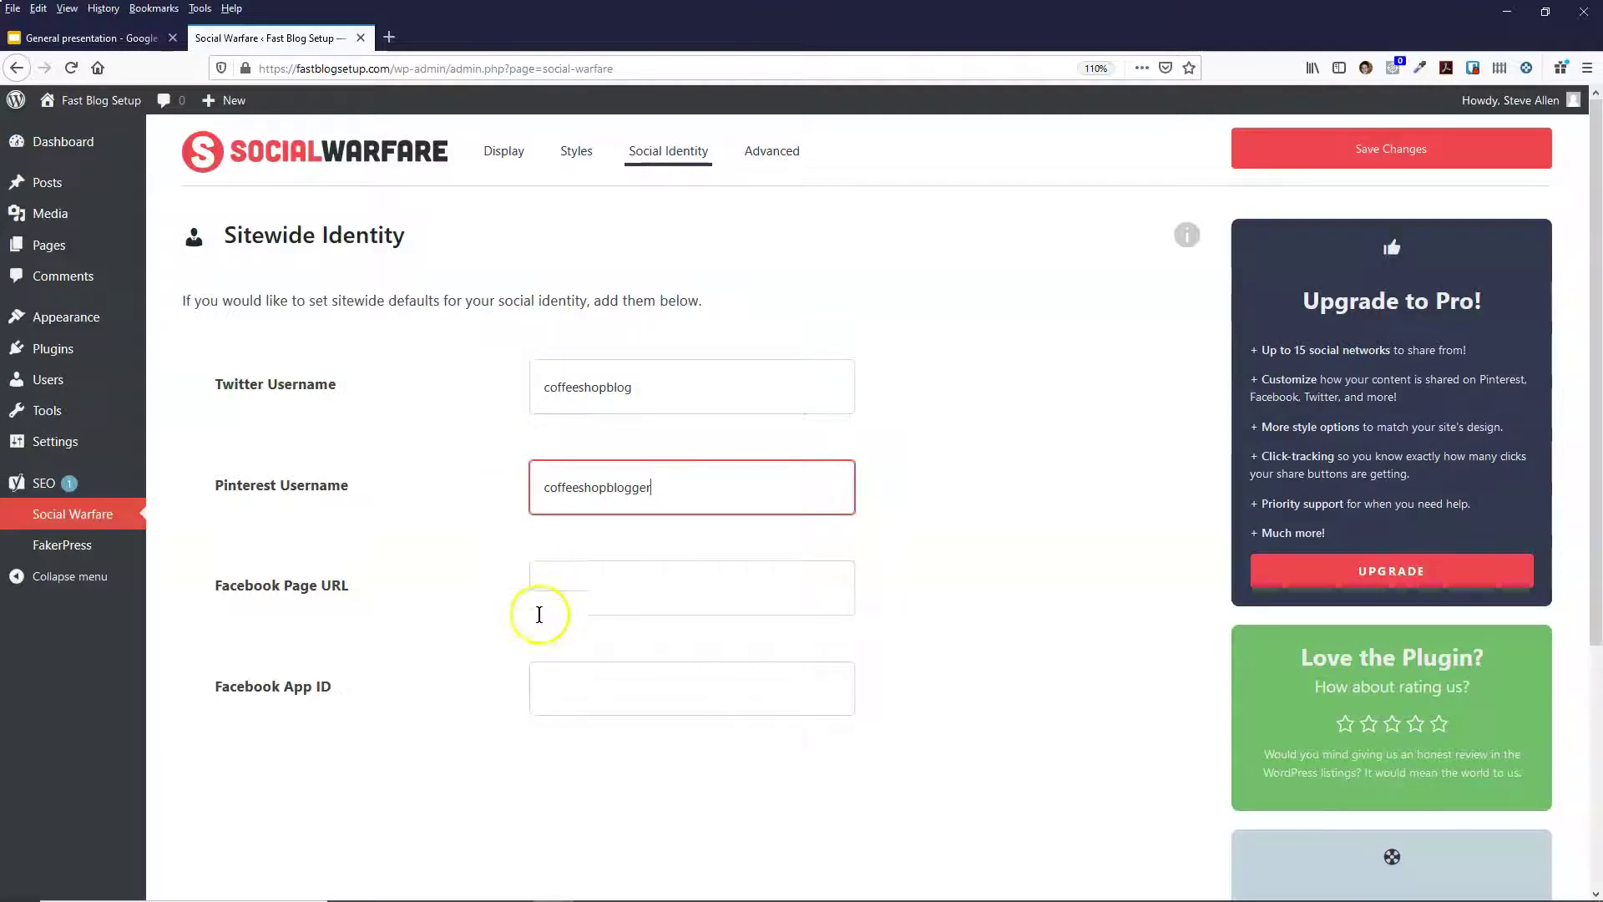
- Leave the Facebook Page URL and Facebook App ID fields empty
left_click_drag(296, 584, 372, 596)
left_click(584, 581)
scroll(254, 557, "down", 2)
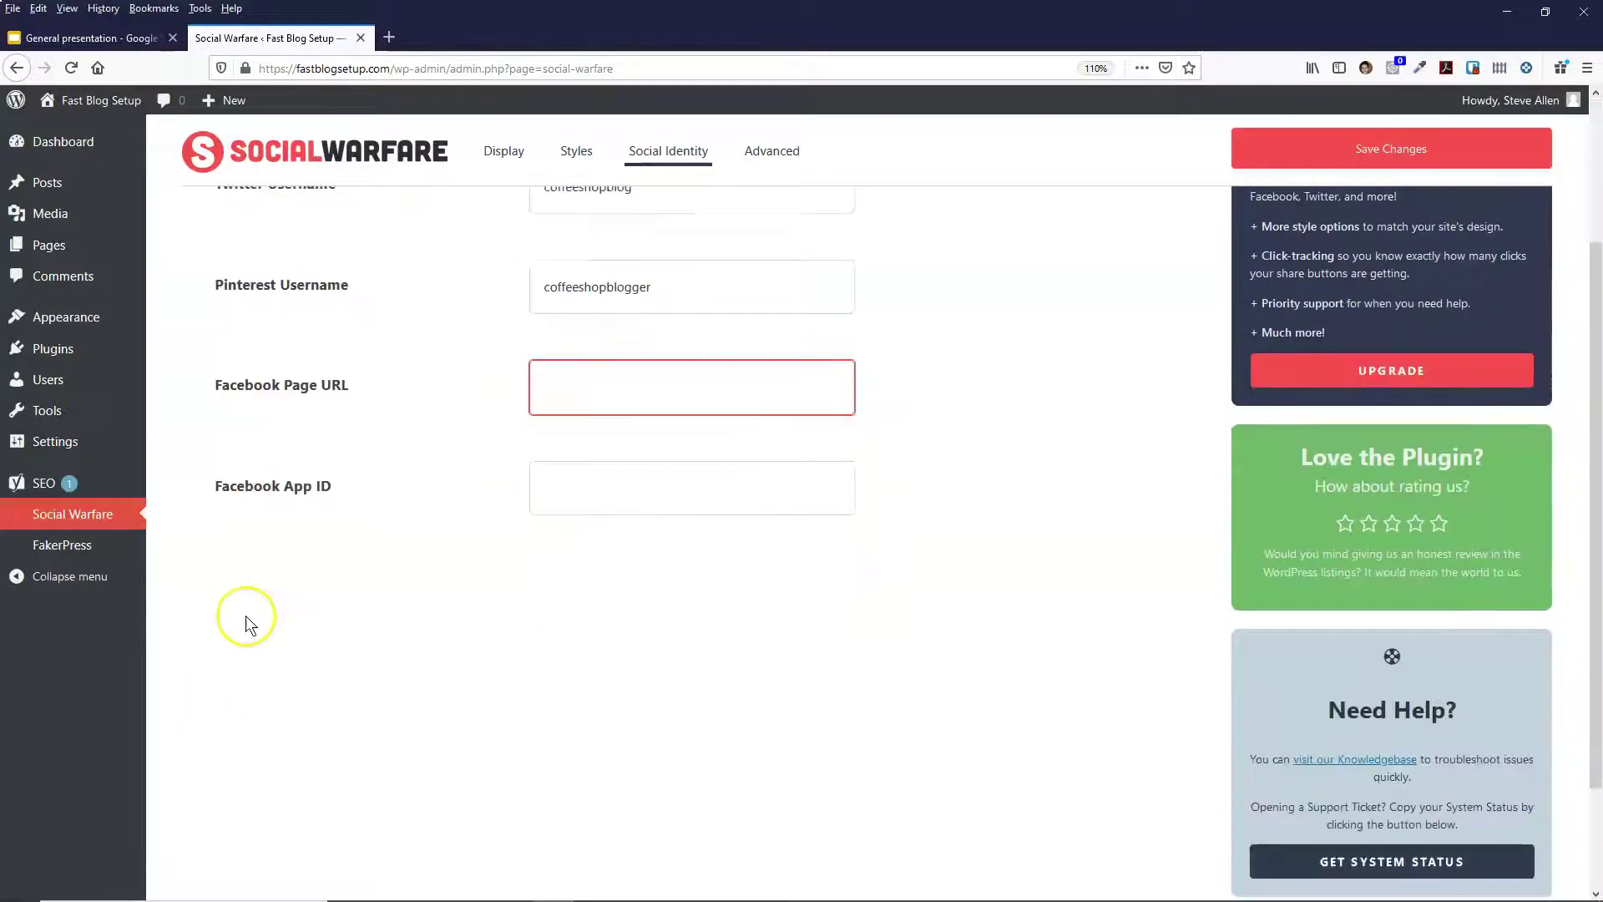
left_click_drag(283, 486, 329, 488)
left_click(594, 490)
scroll(345, 449, "up", 2)
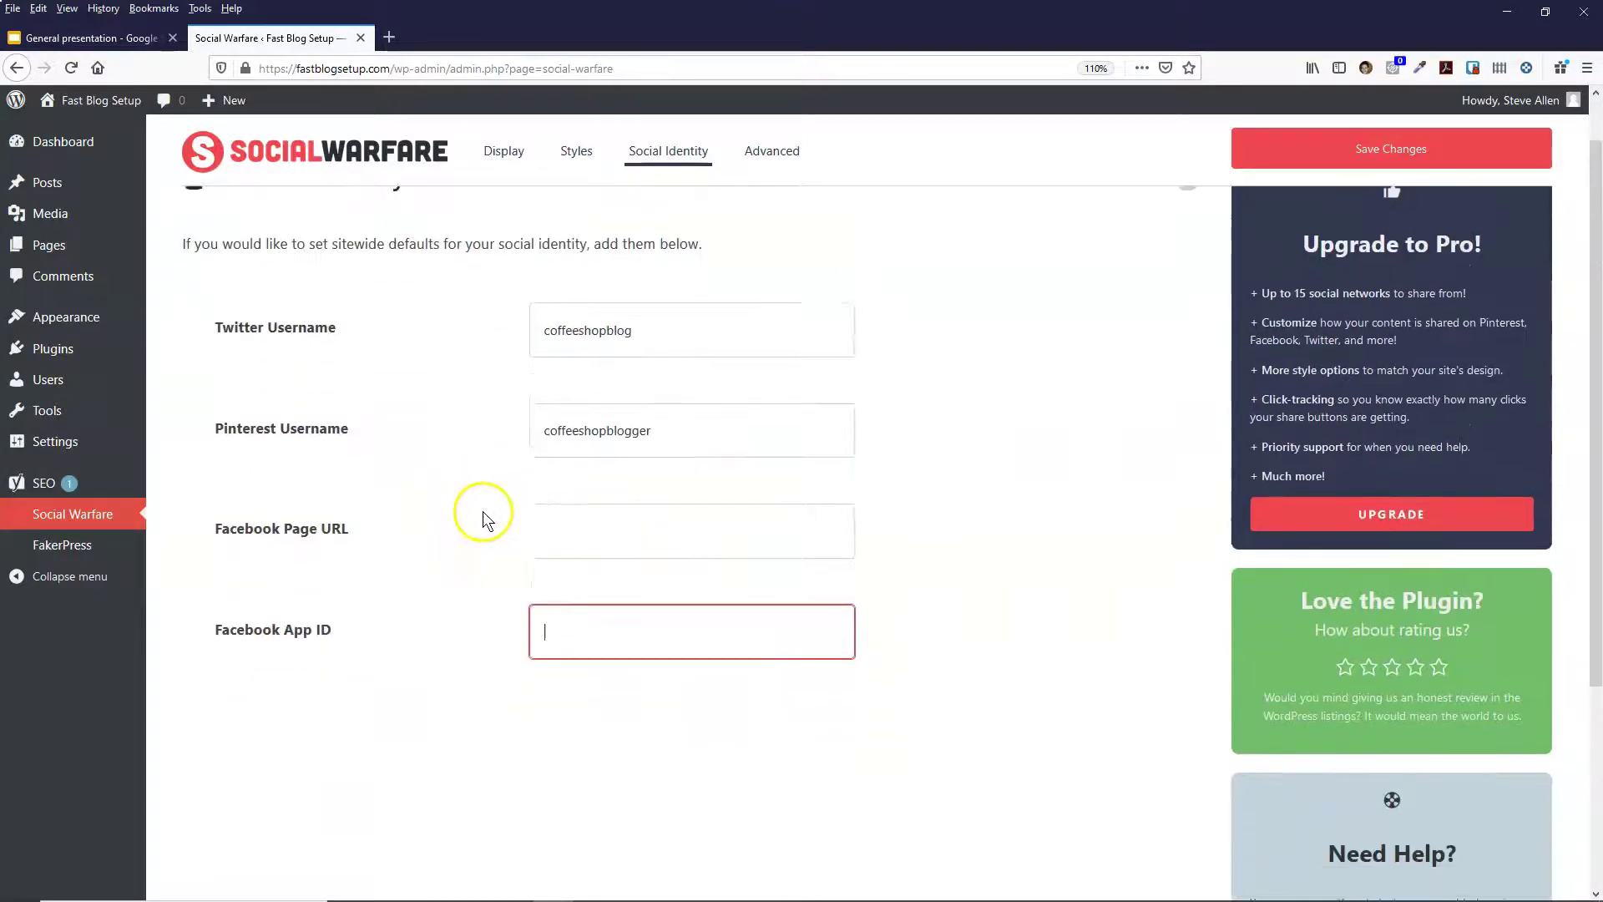
scroll(543, 539, "down", 1)
scroll(418, 409, "up", 1)
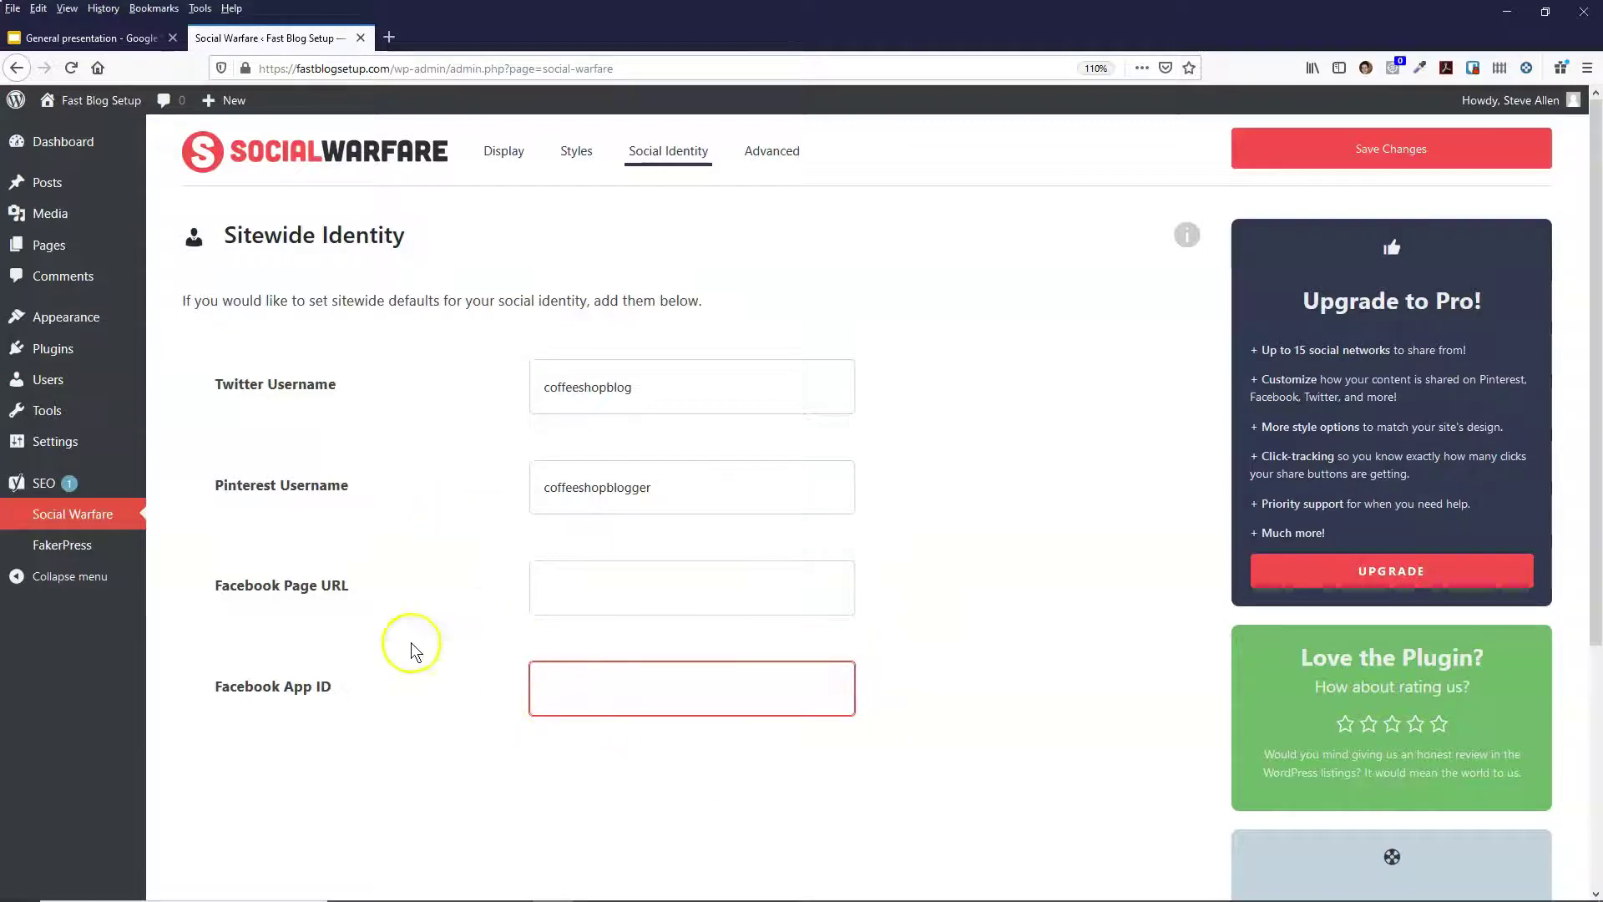
left_click(562, 598)
left_click(544, 676)
left_click(576, 584)
left_click(554, 705)
left_click(392, 650)
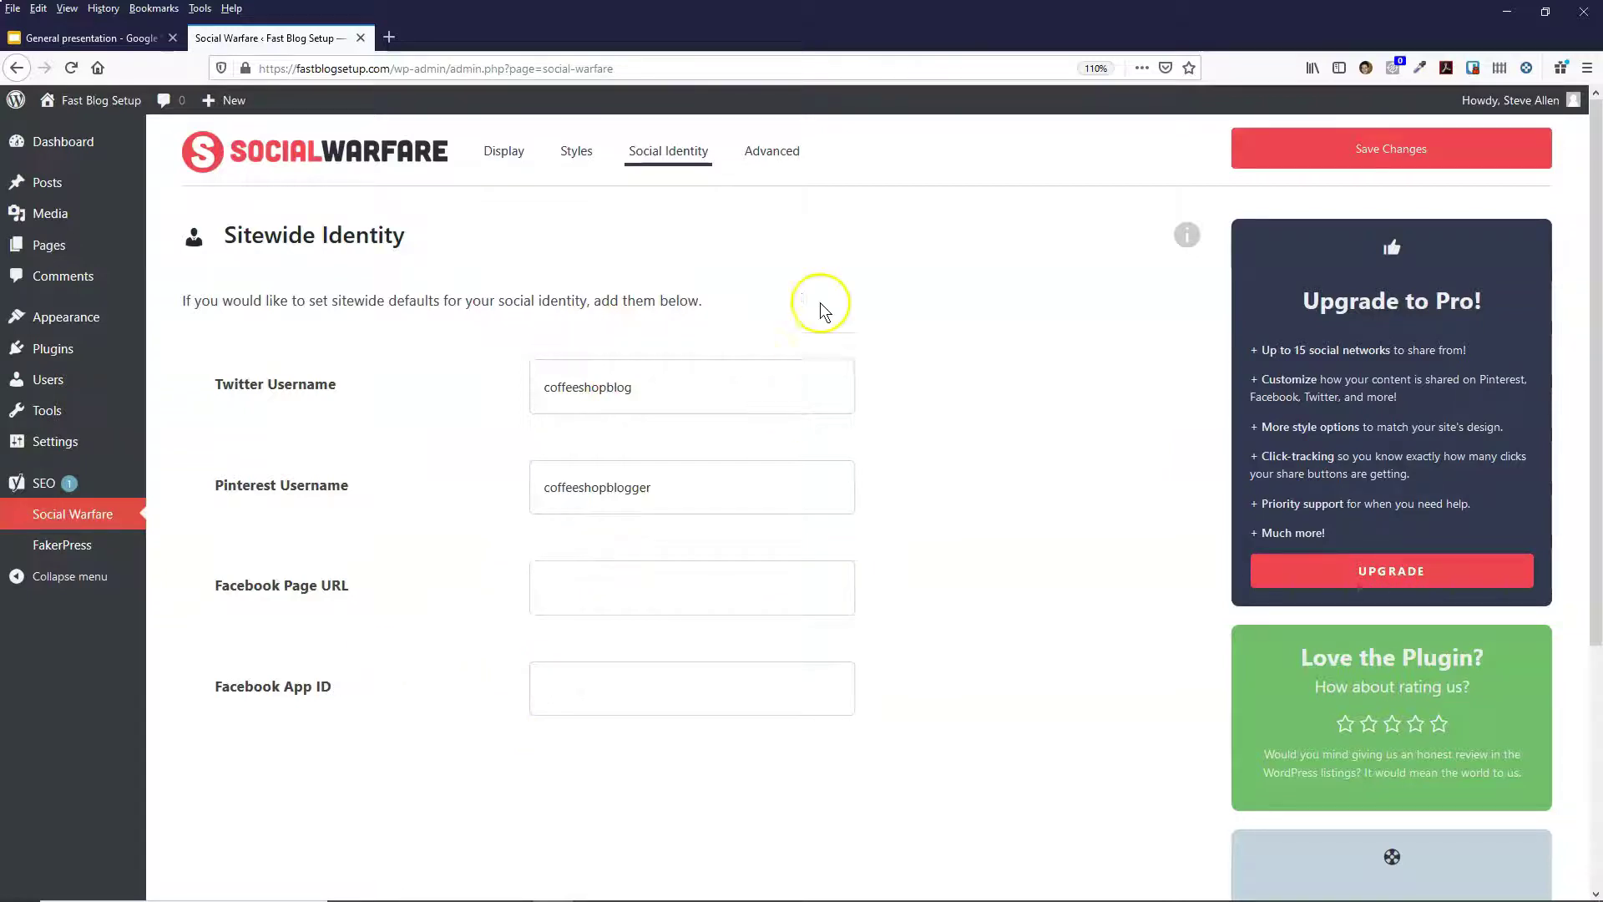
- Open the Social Warfare Advanced tab and check that Gutenberg Blocks is switched on
left_click(769, 152)
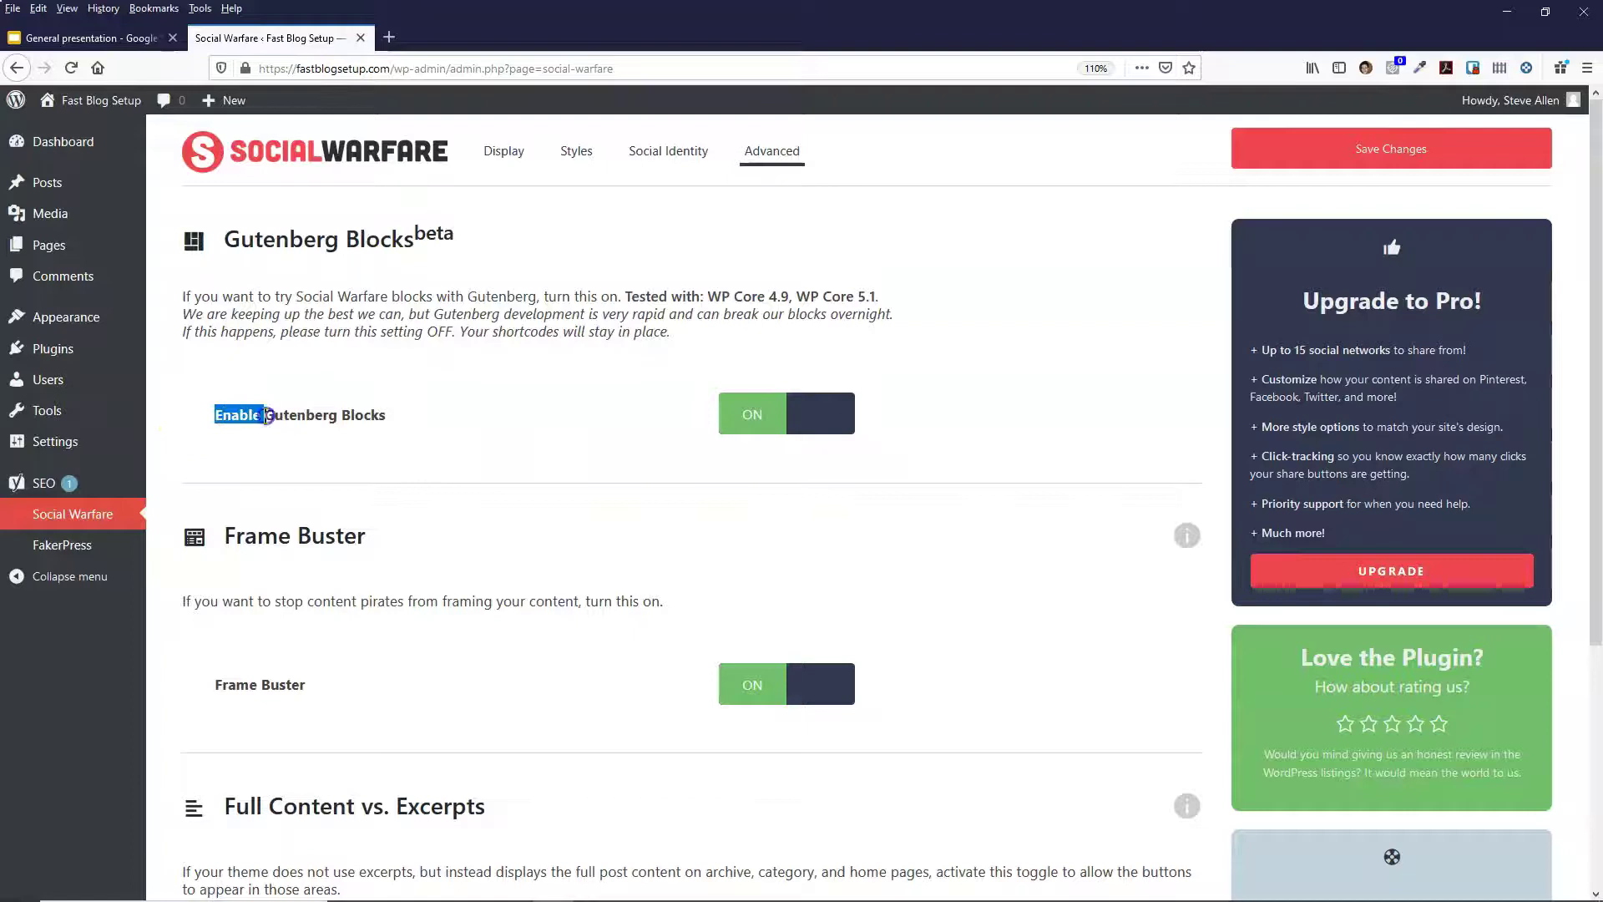
left_click_drag(290, 414, 432, 417)
left_click(389, 424)
left_click(431, 417)
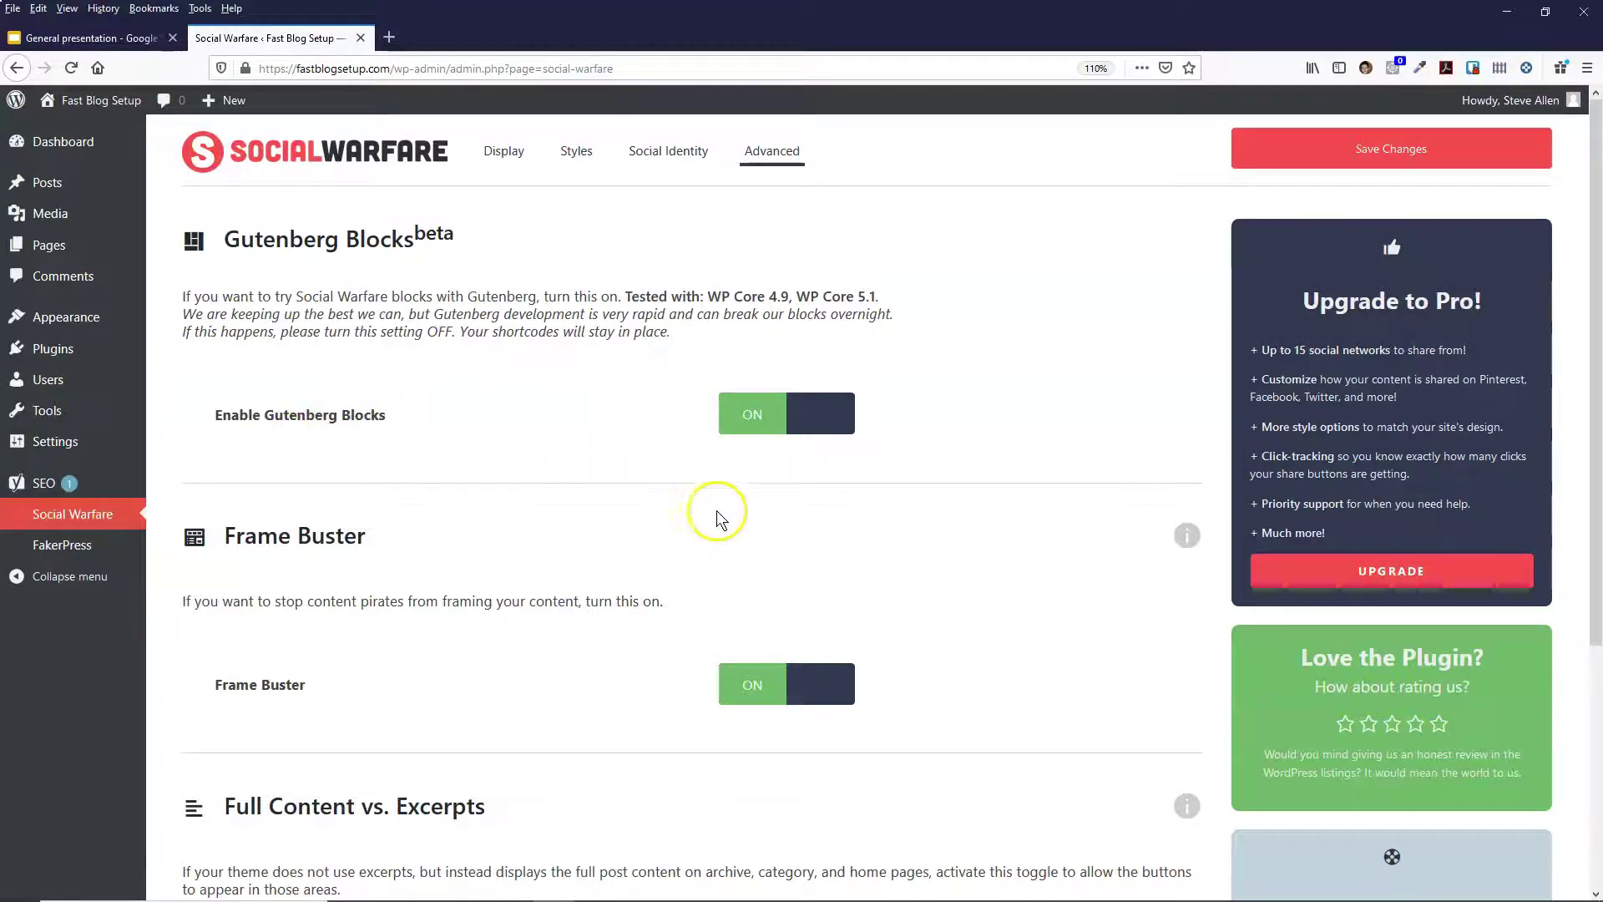
mouse_move(46, 188)
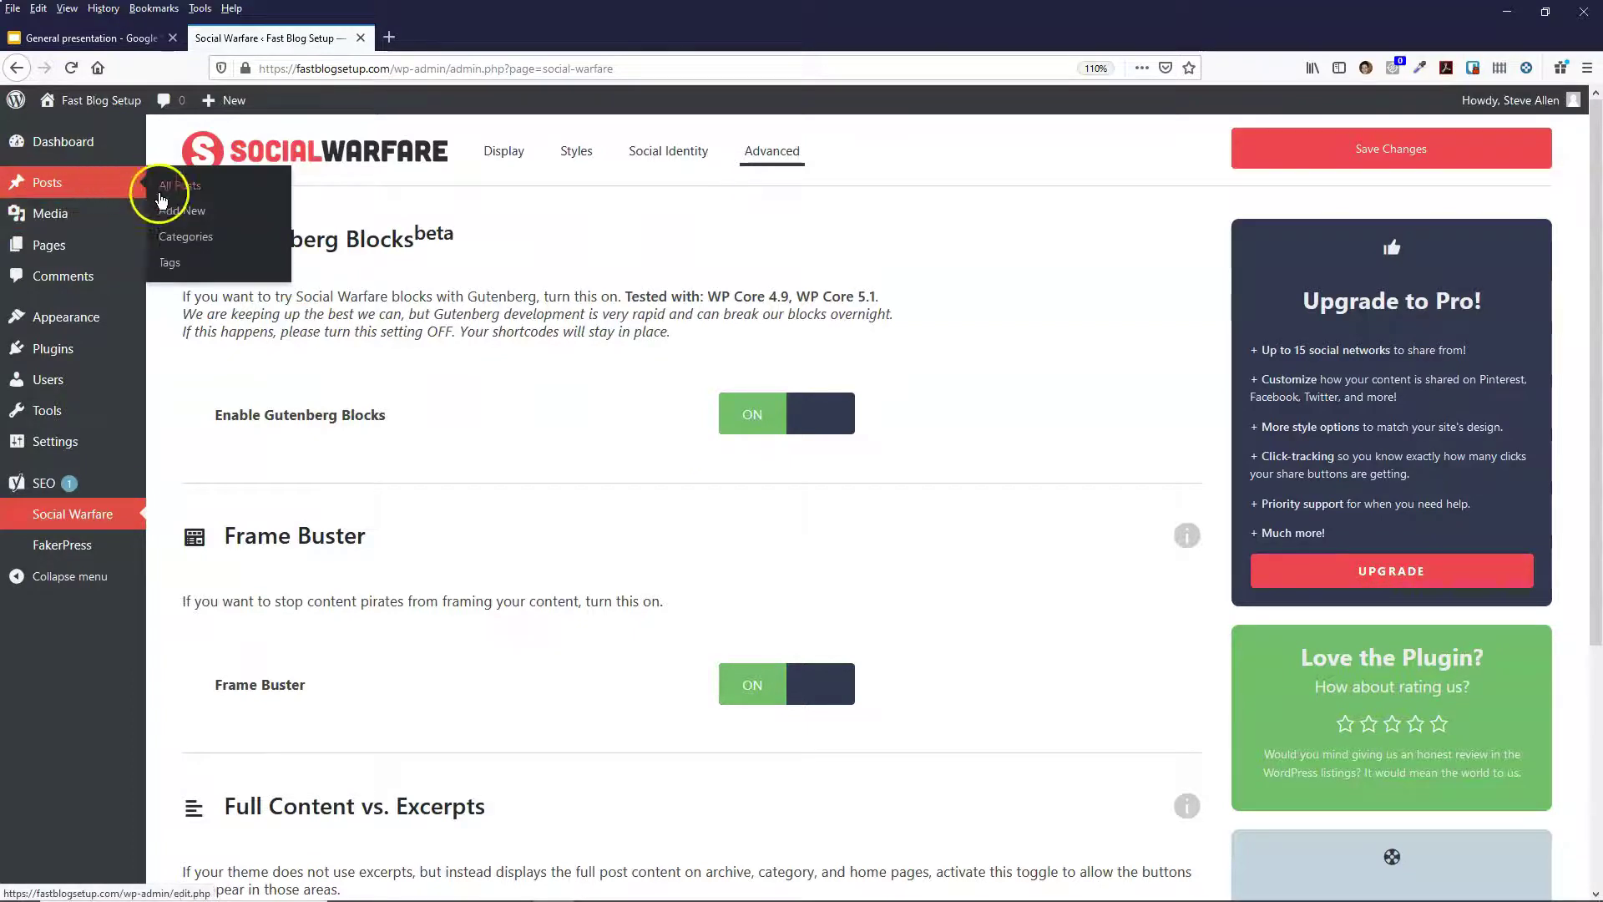
left_click(513, 414)
left_click_drag(217, 415, 401, 417)
left_click(334, 417)
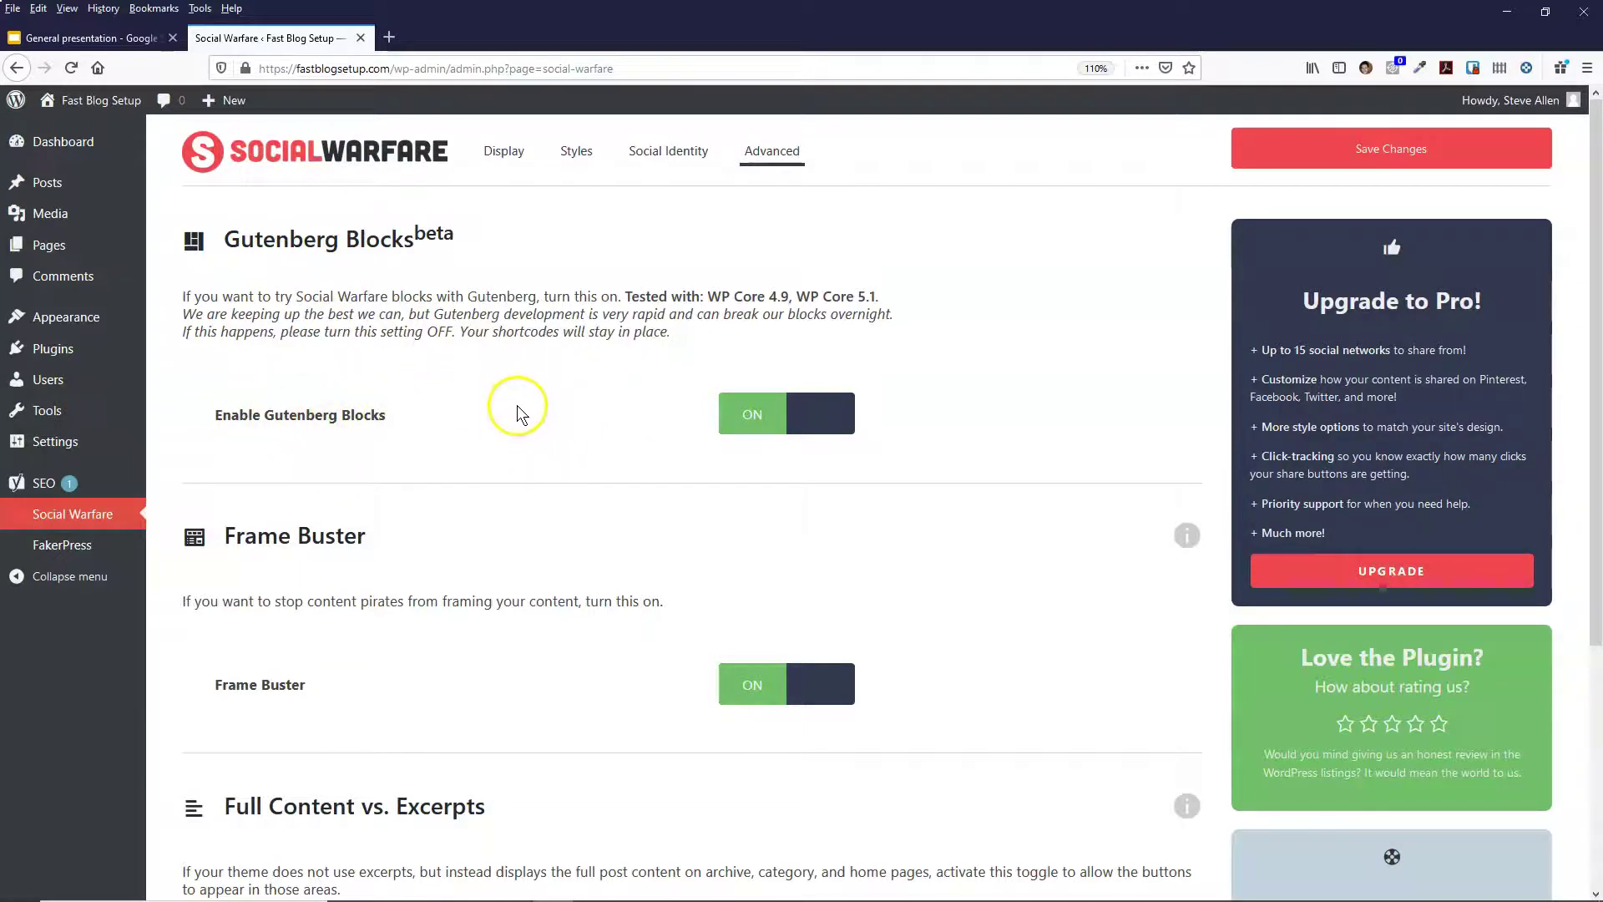
- Review the Frame Buster setting, leaving it switched on
scroll(490, 492, "down", 4)
scroll(243, 458, "up", 2)
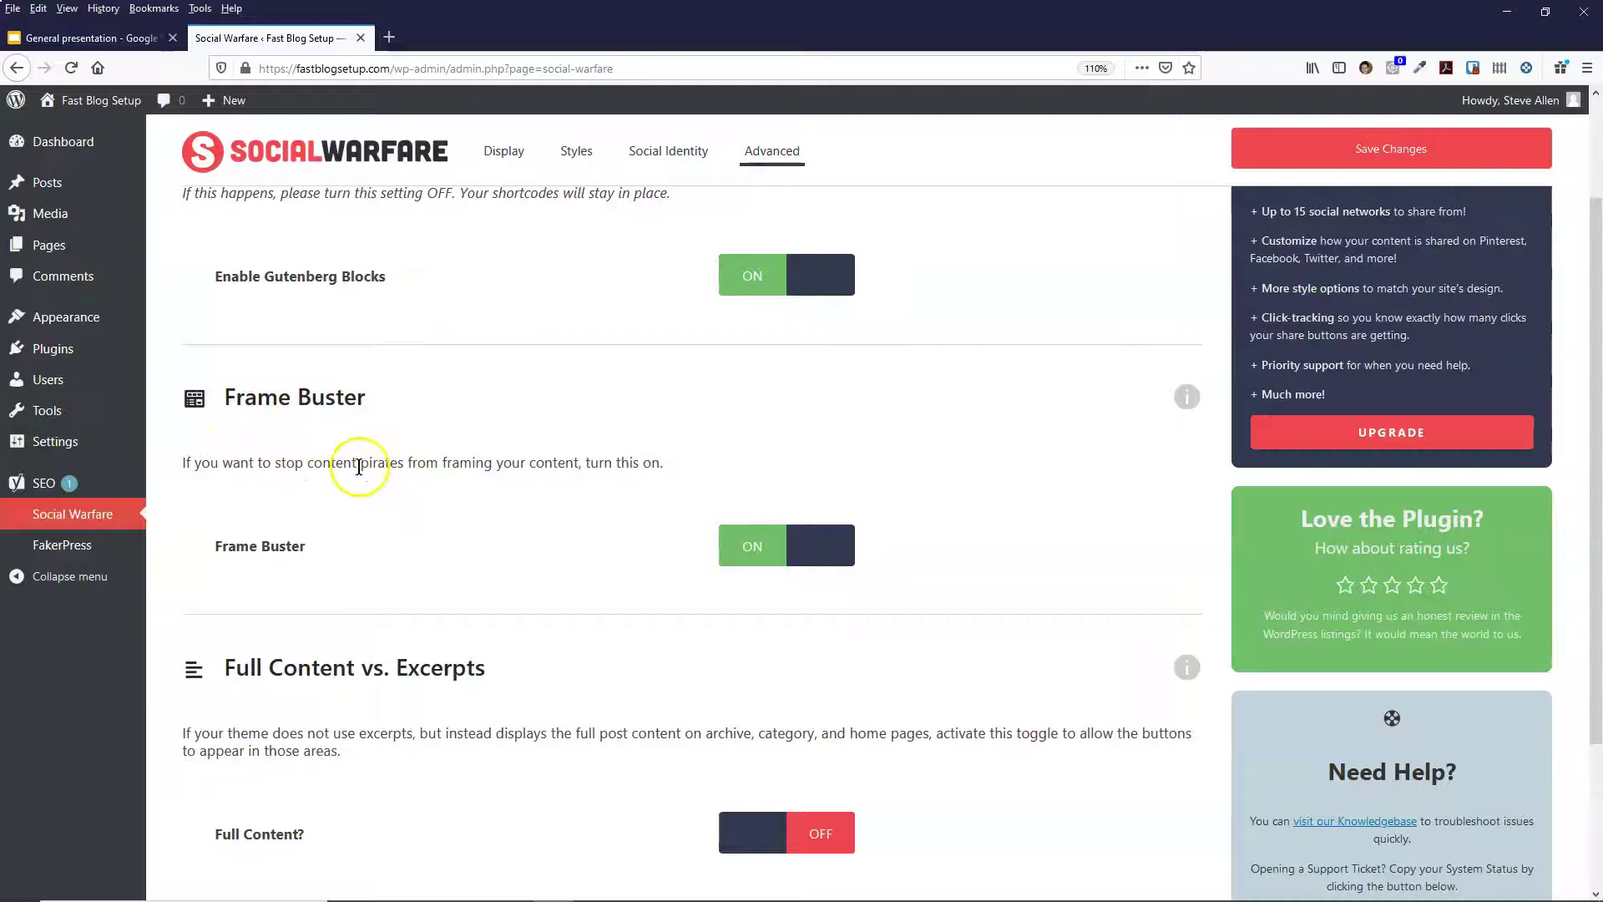
left_click_drag(359, 466, 548, 464)
left_click(557, 503)
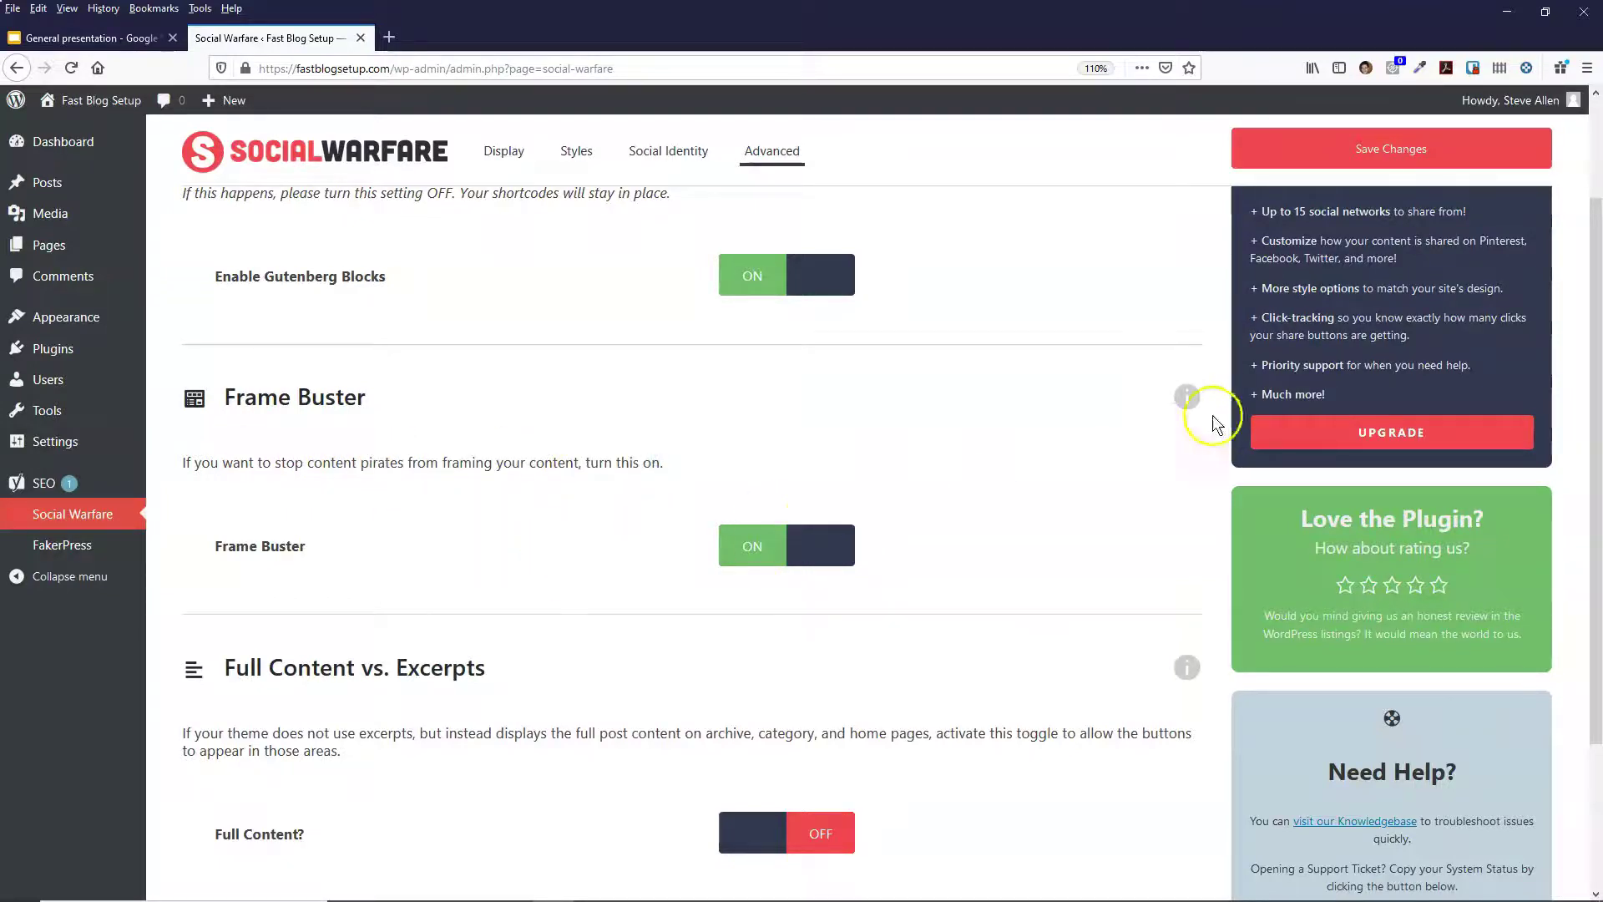
left_click(379, 529)
left_click_drag(215, 545, 436, 542)
left_click(436, 543)
- Read through the Frame Buster description about blocking framing of the site
left_click_drag(185, 464, 227, 459)
left_click(693, 481)
left_click(227, 459)
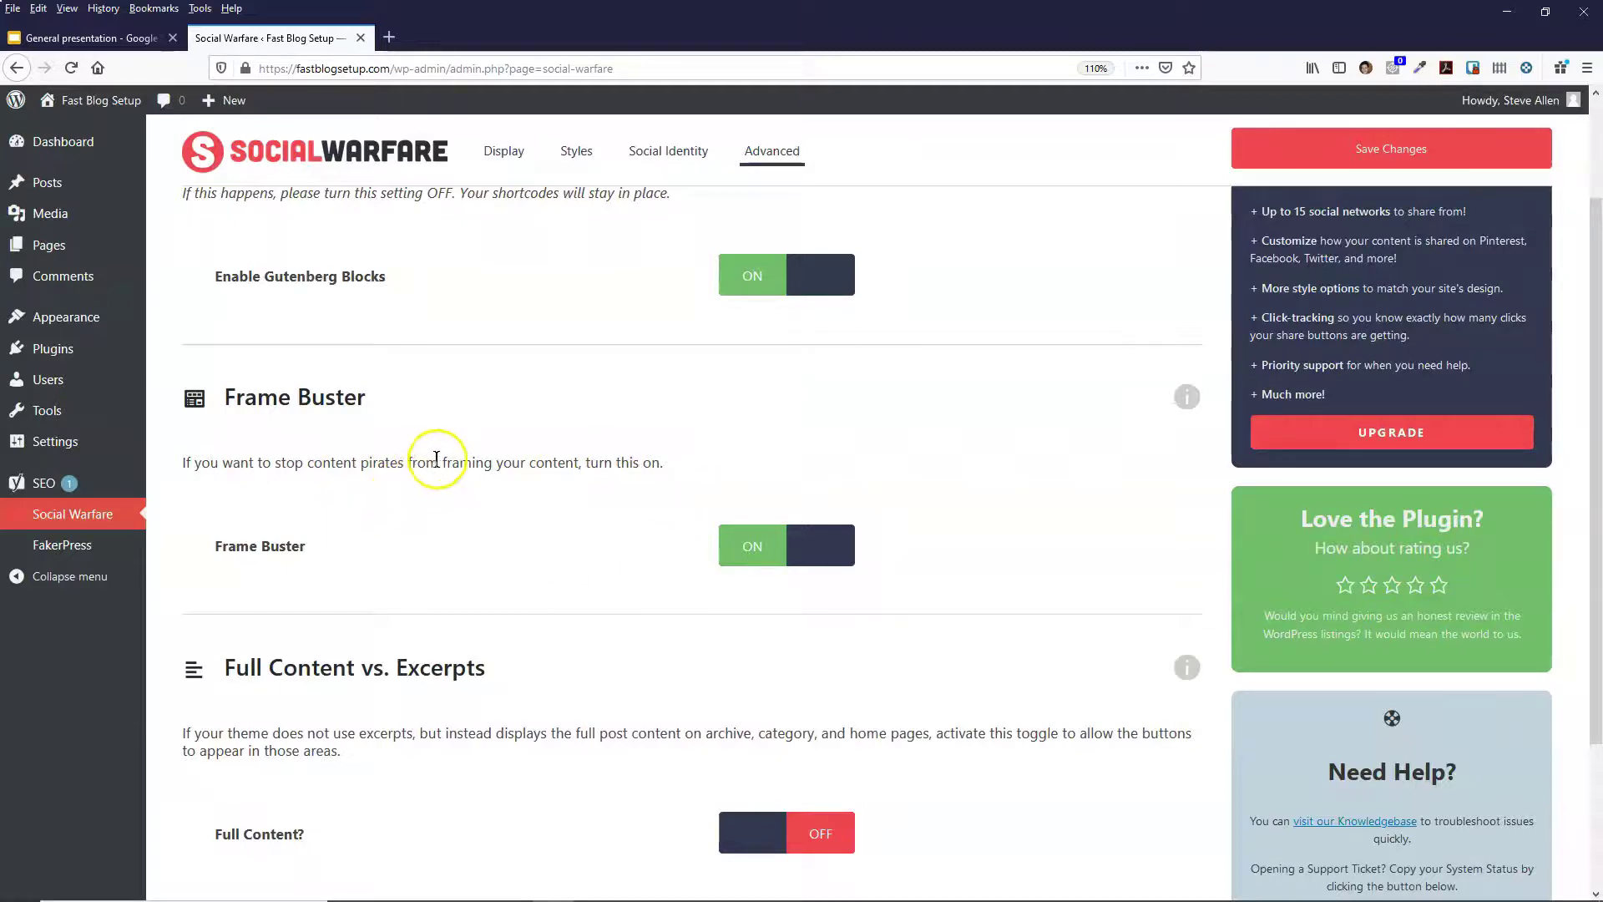
left_click_drag(441, 462, 606, 462)
left_click(465, 473)
left_click_drag(443, 464, 434, 432)
left_click(654, 477)
left_click(404, 443)
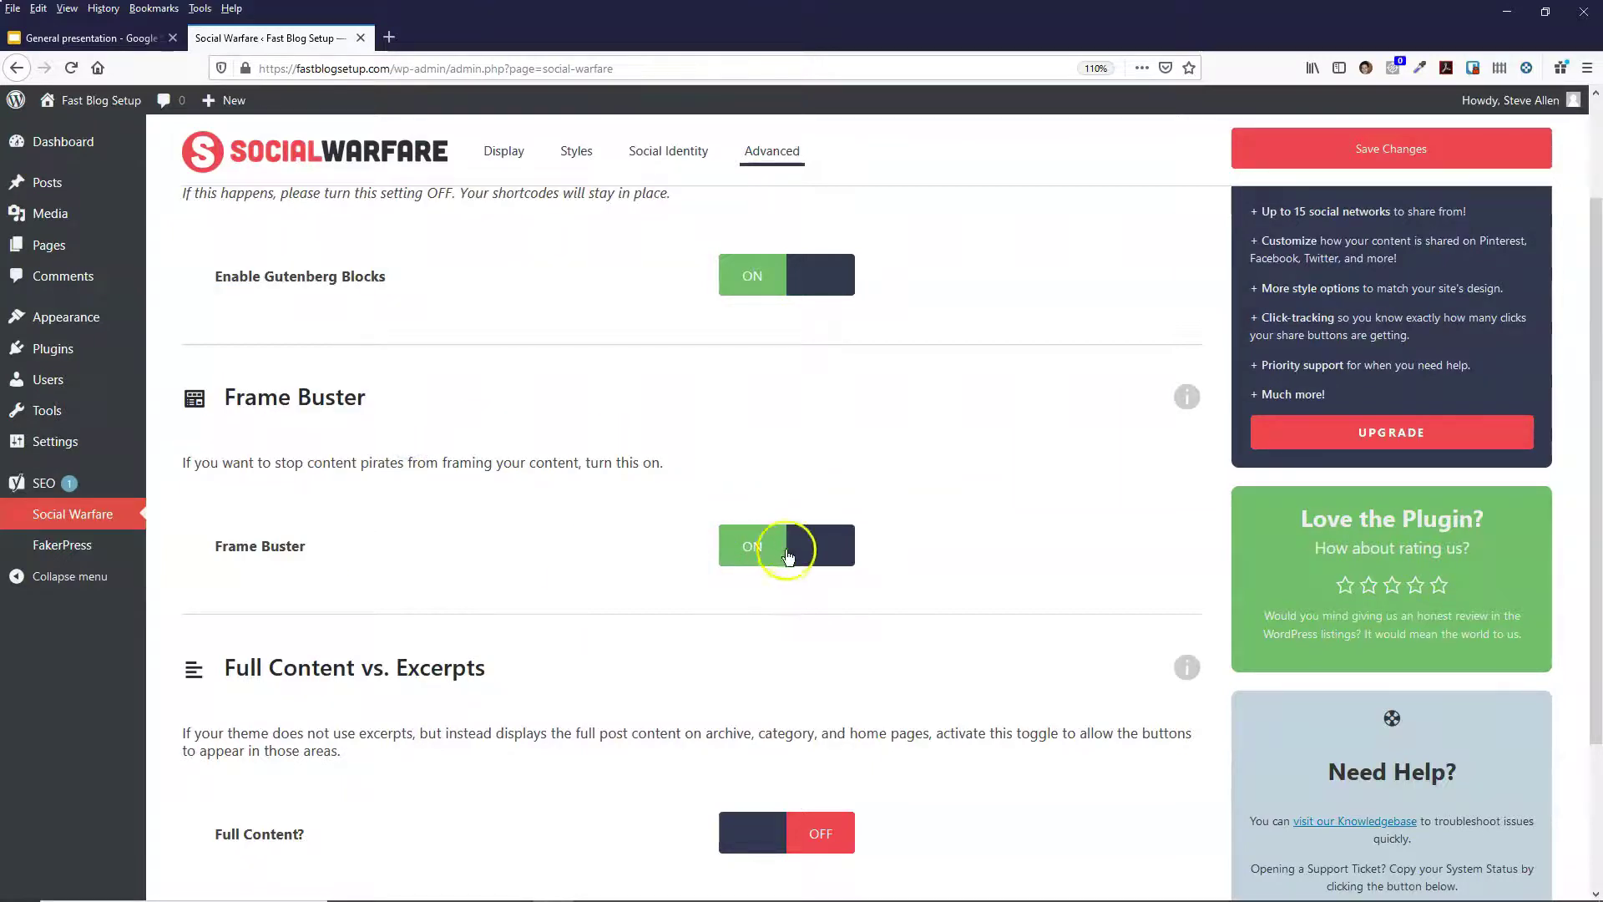
- Review the Full Content vs. Excerpts option further down, keeping Full Content off
scroll(563, 580, "down", 2)
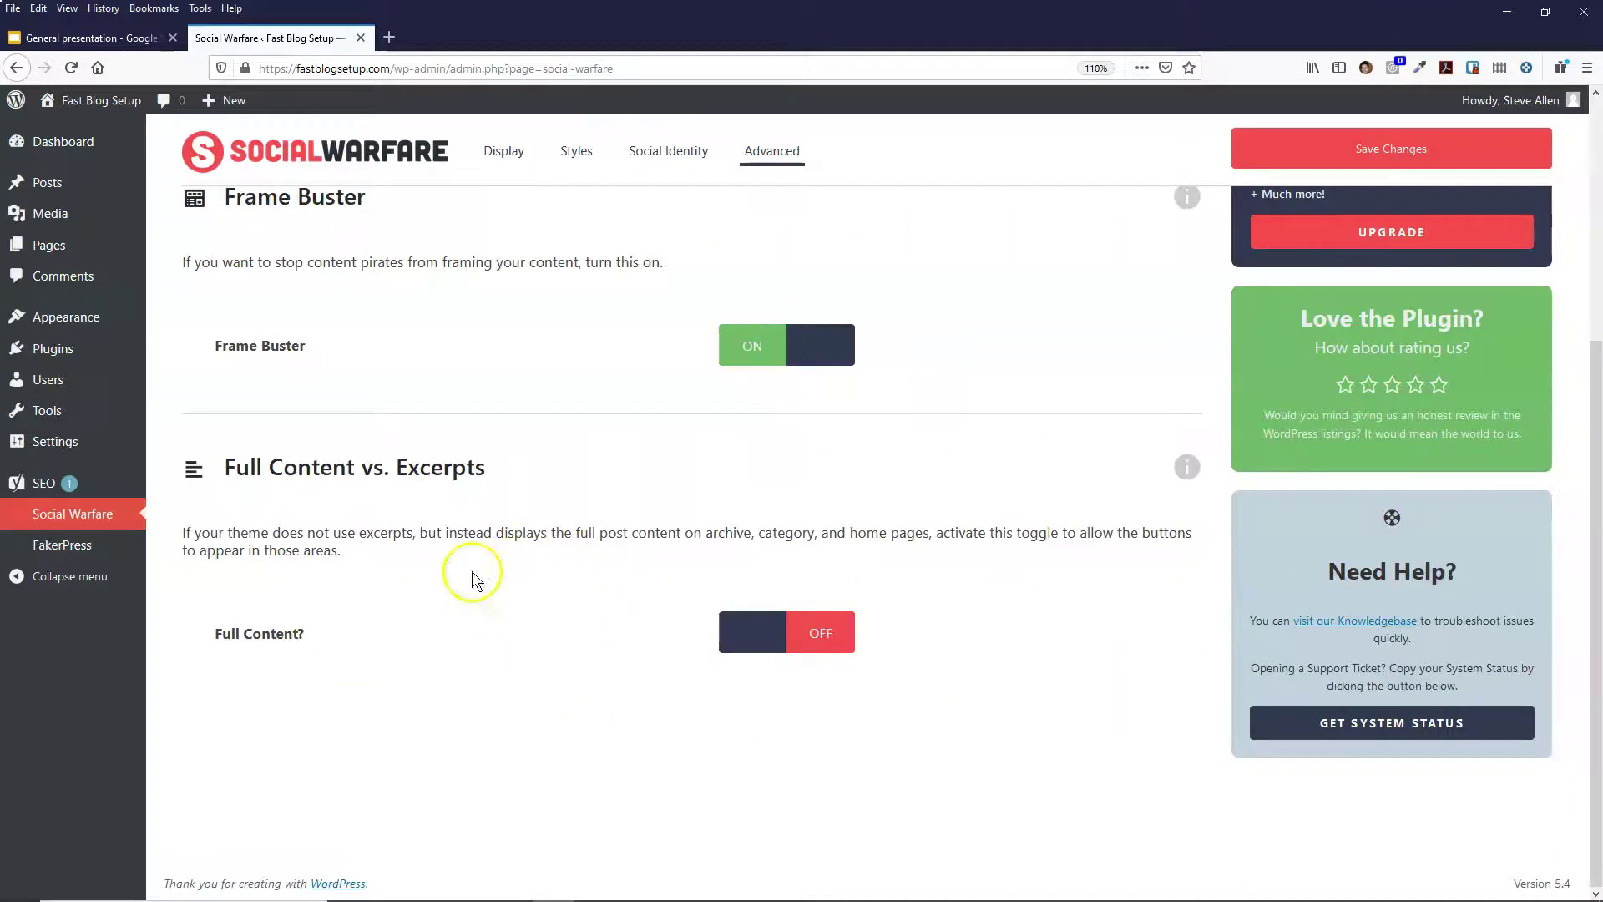
double_click(238, 476)
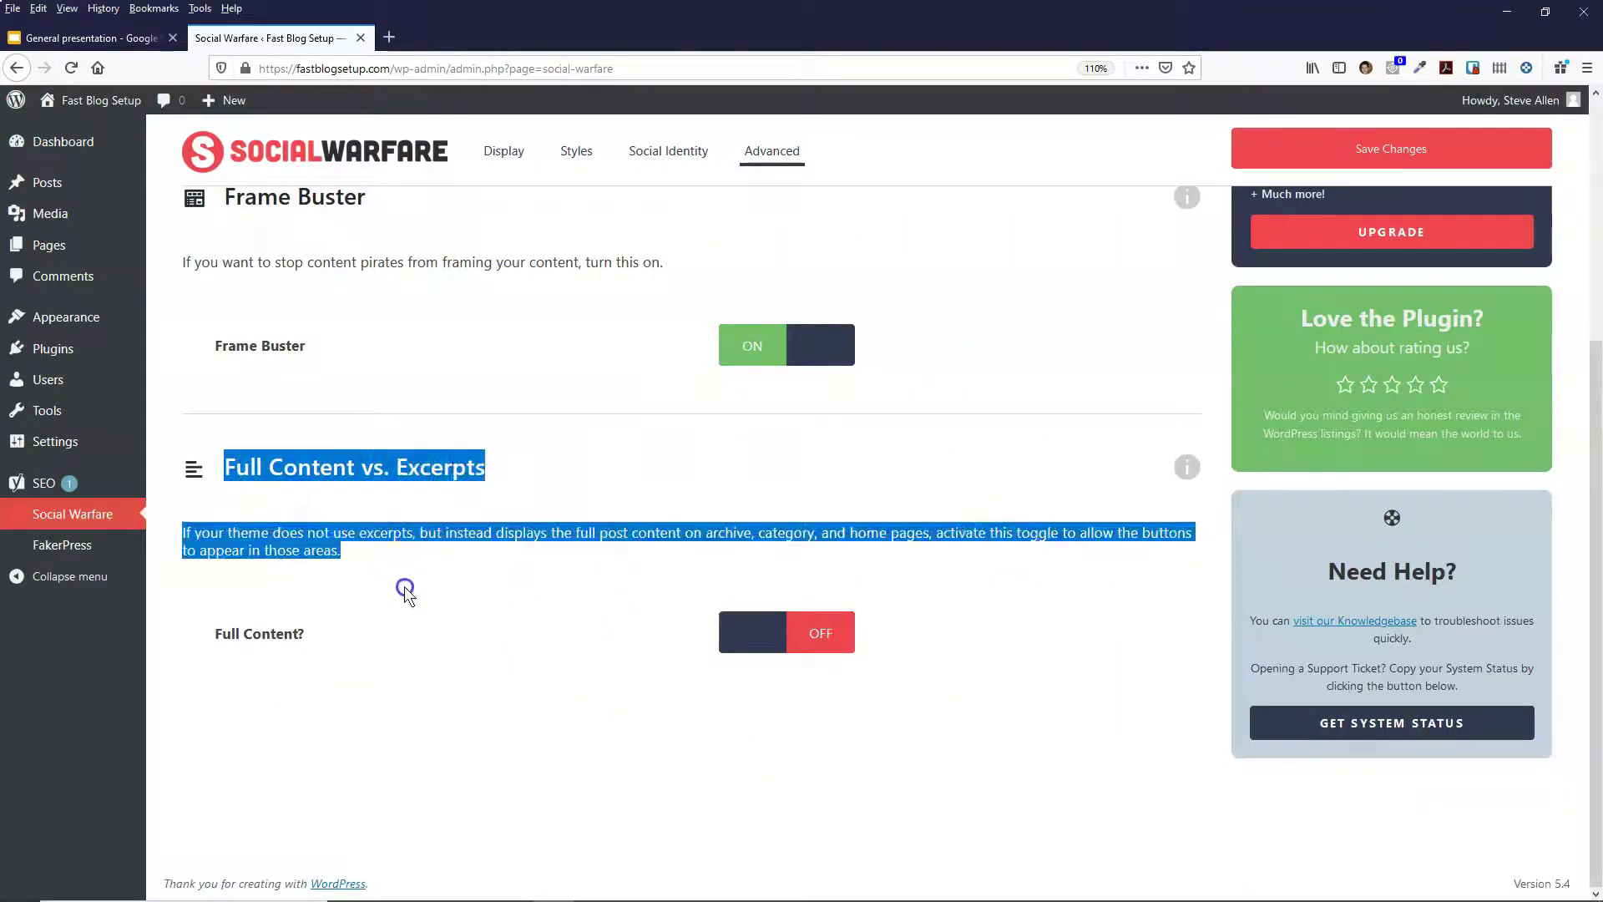
left_click(467, 562)
left_click(440, 492)
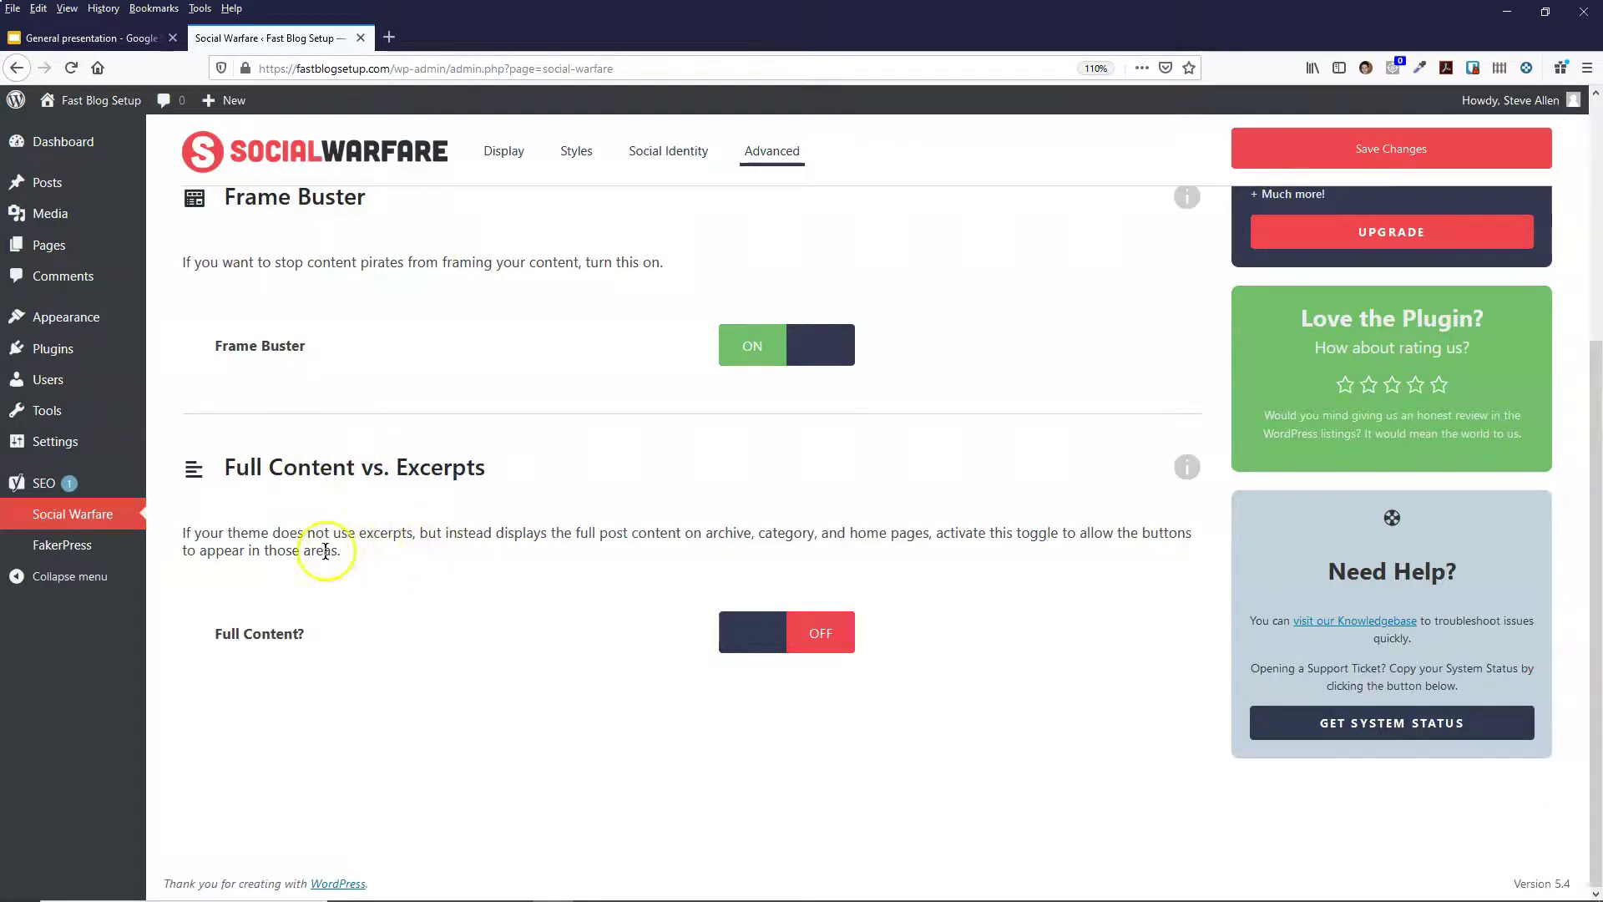
left_click_drag(311, 524, 420, 525)
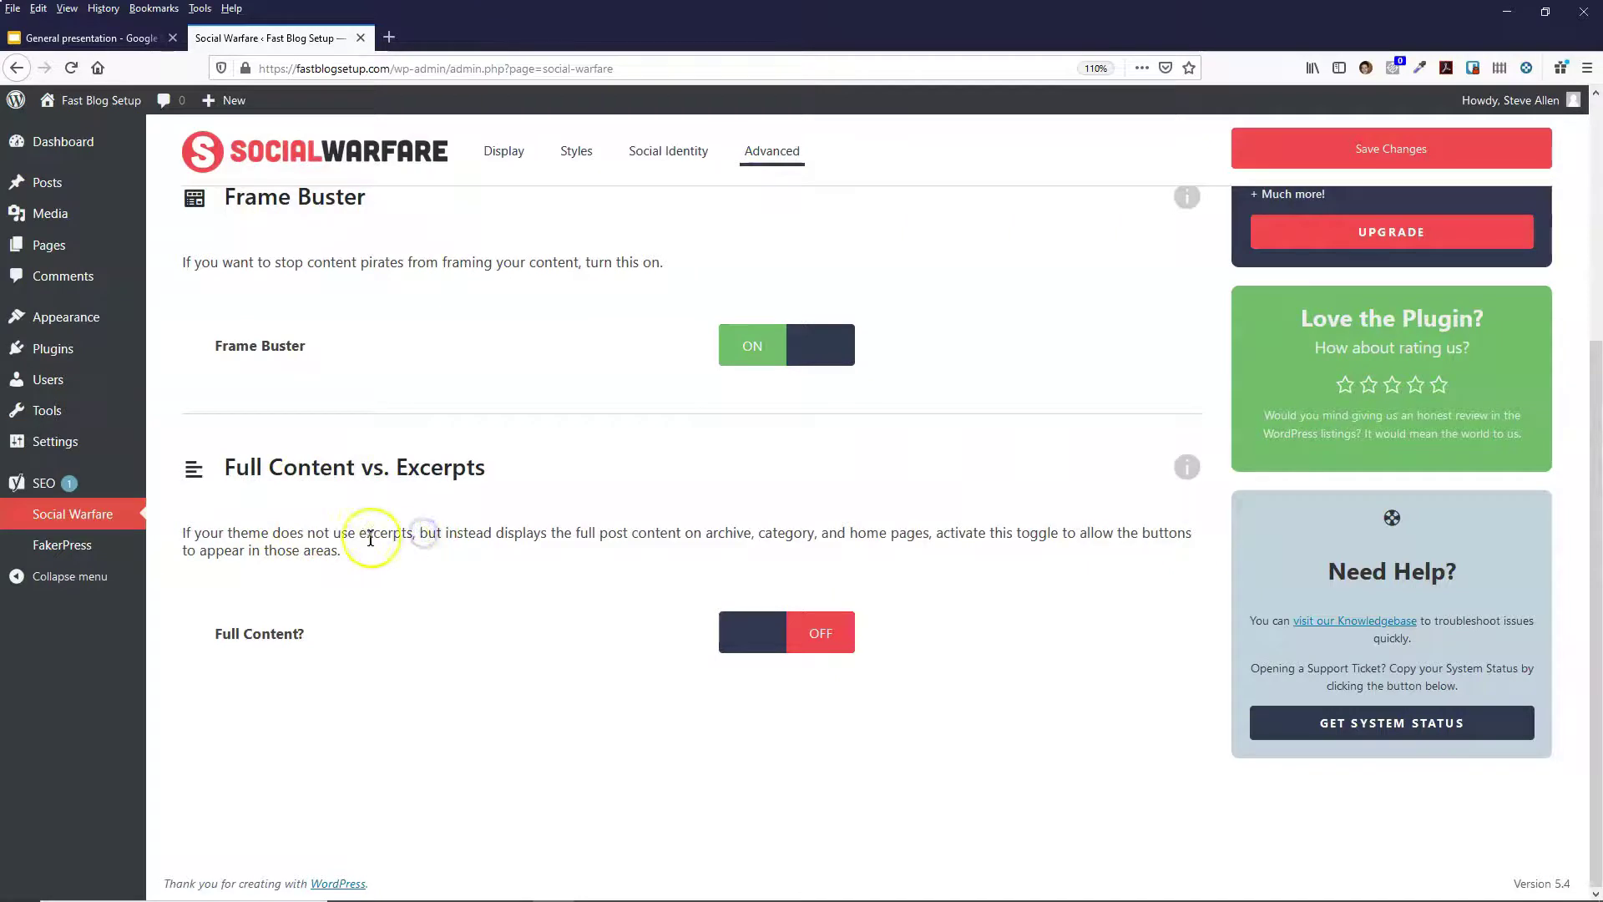
left_click_drag(495, 524, 522, 530)
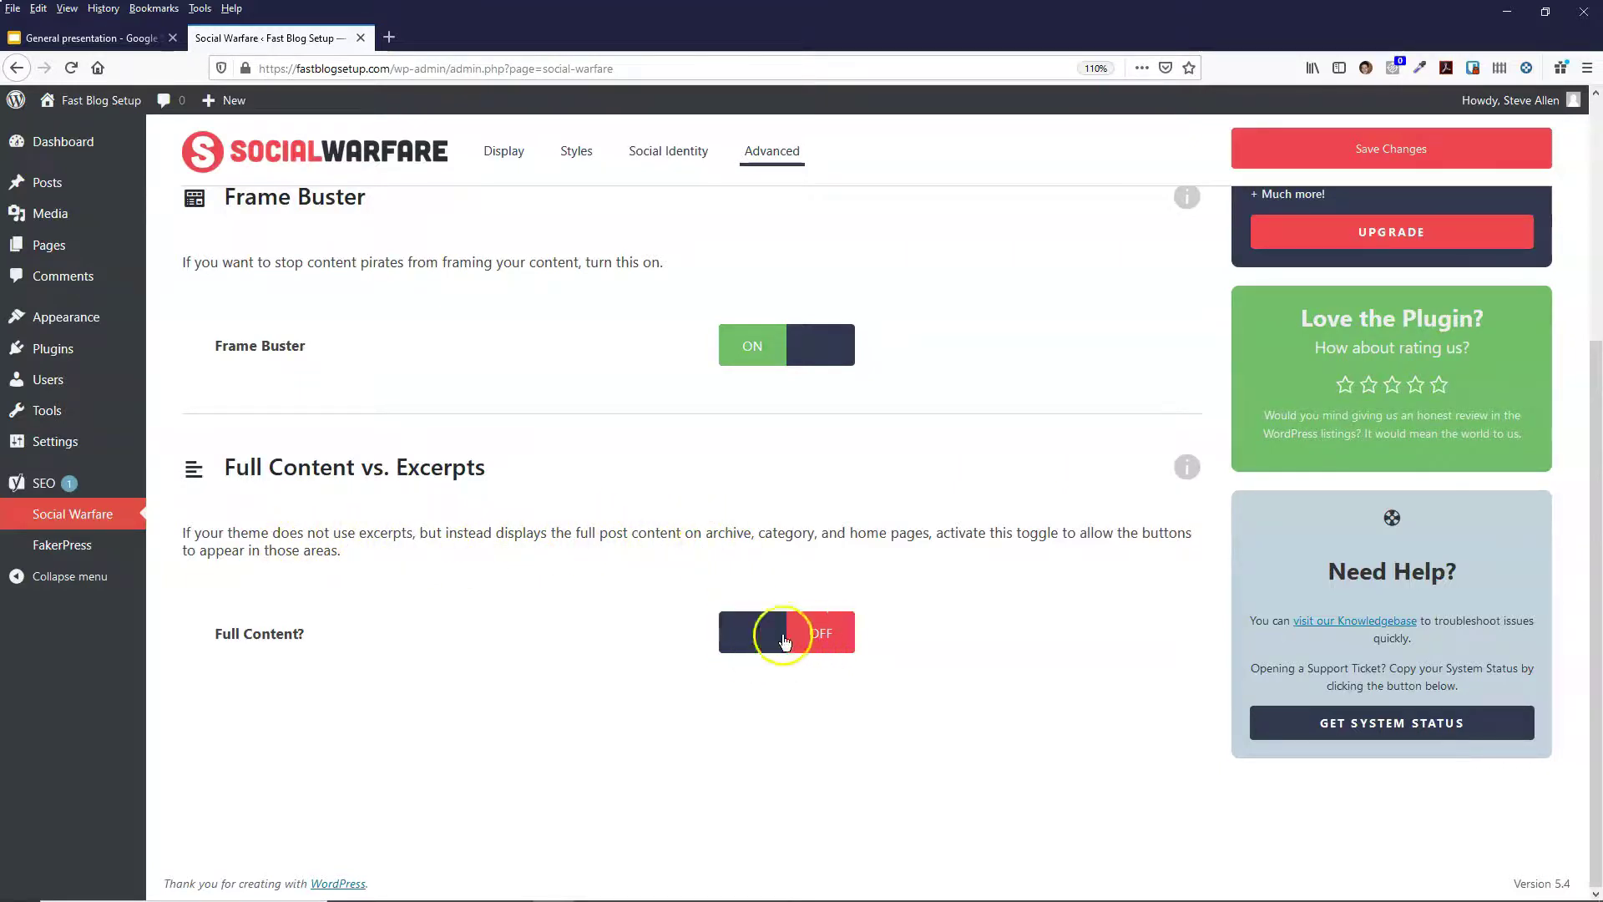
scroll(643, 542, "up", 4)
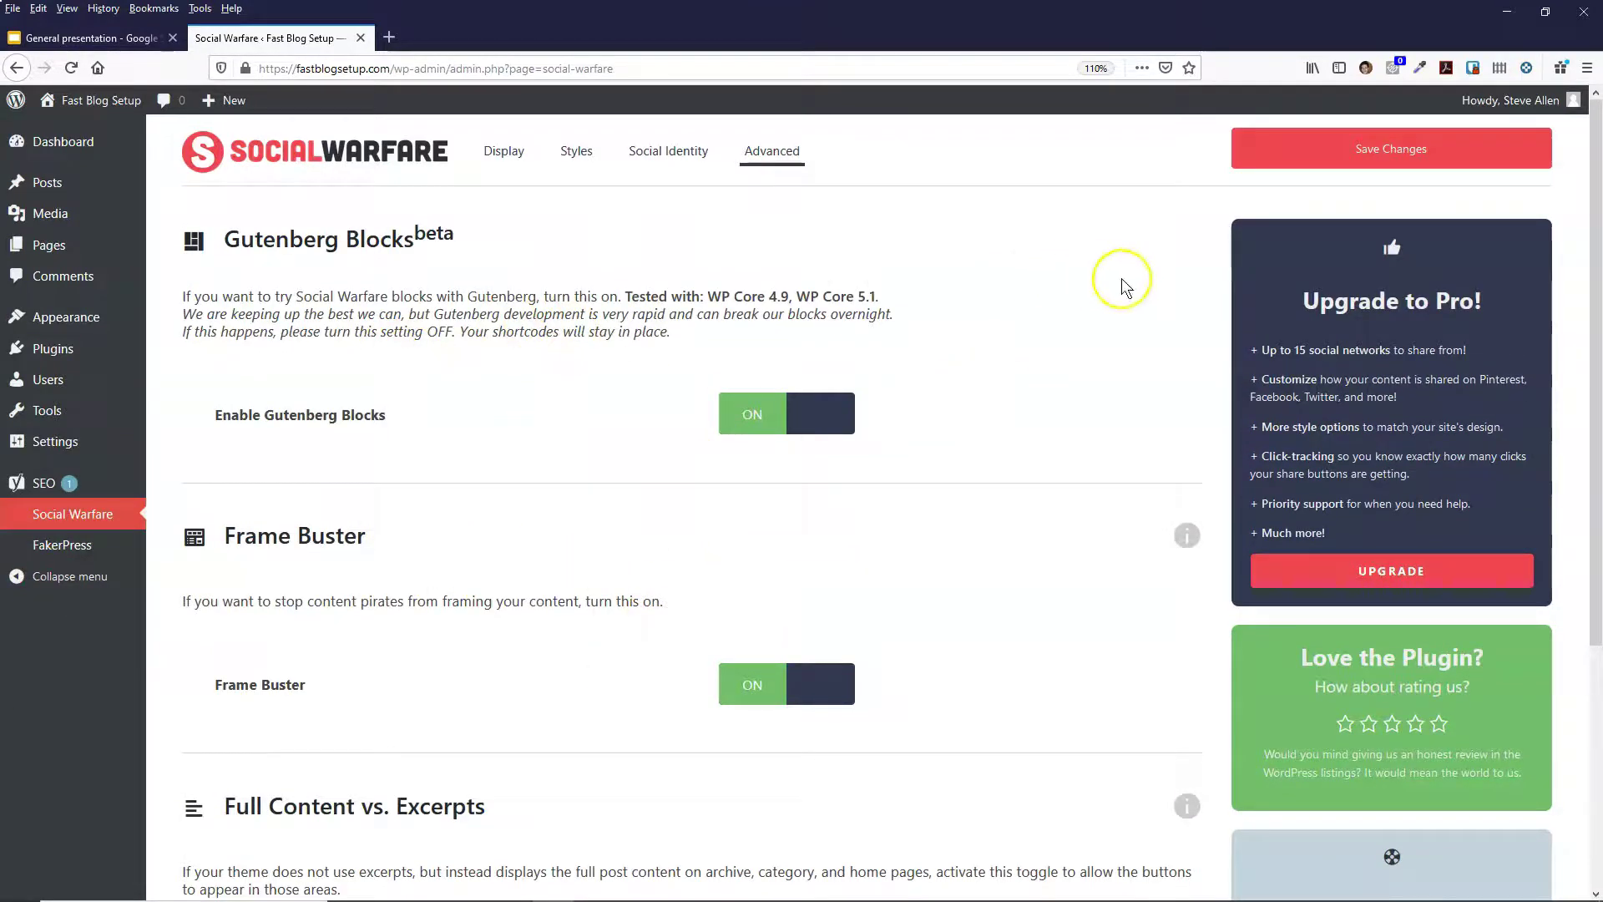
- Save the Social Warfare settings and view the Fast Blog Setup homepage in a new tab
left_click(1410, 153)
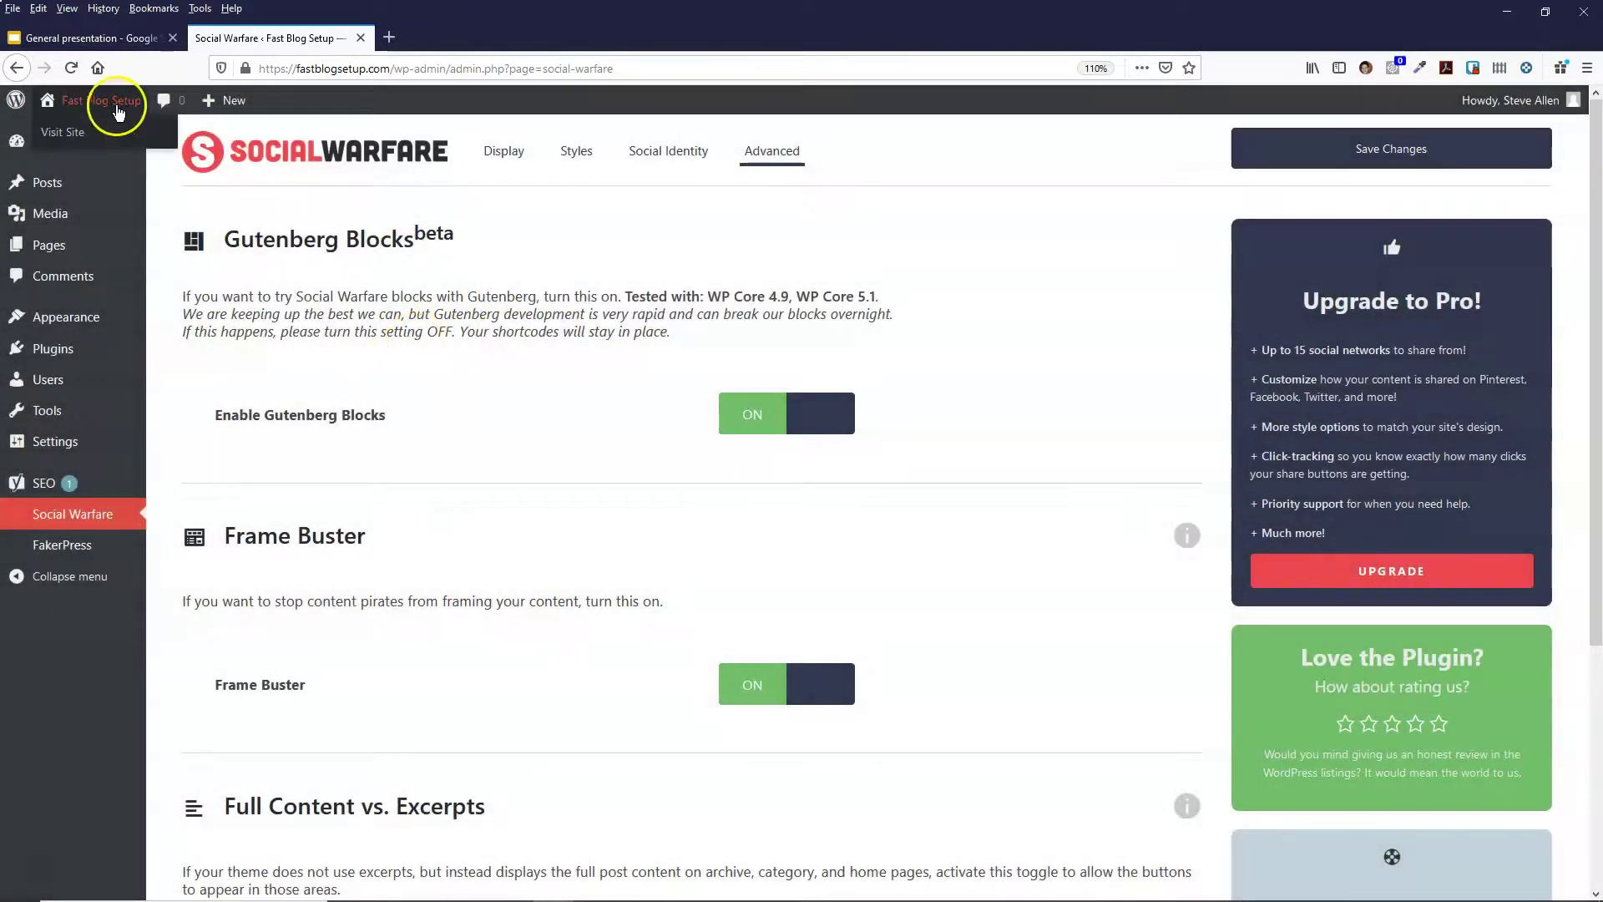
middle_click(115, 101)
left_click(462, 42)
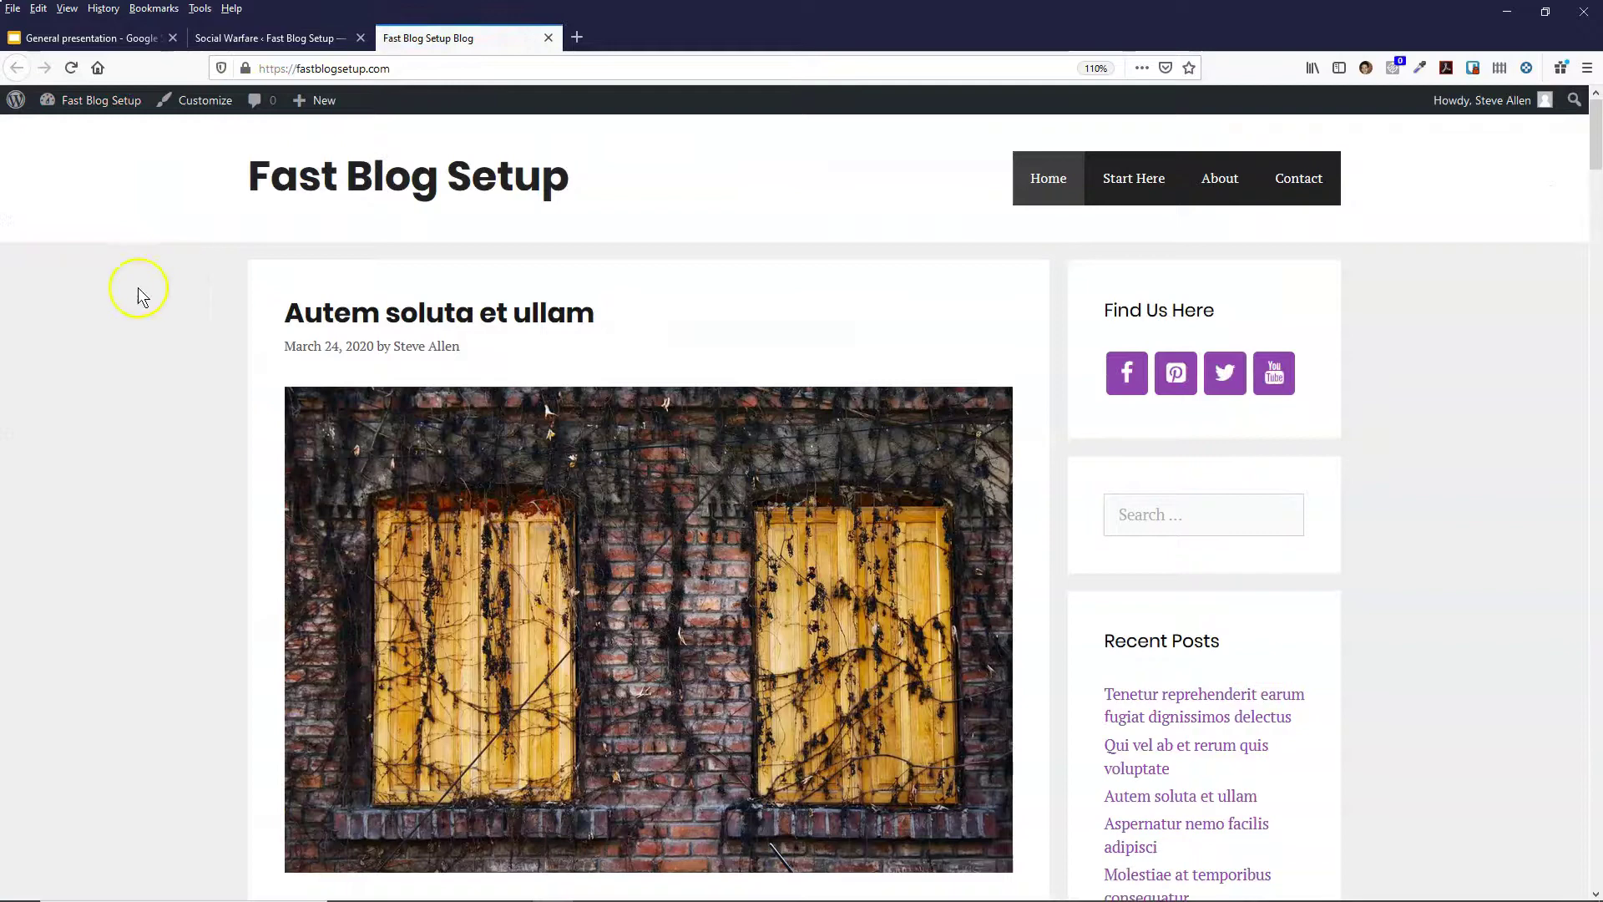
scroll(130, 299, "down", 5)
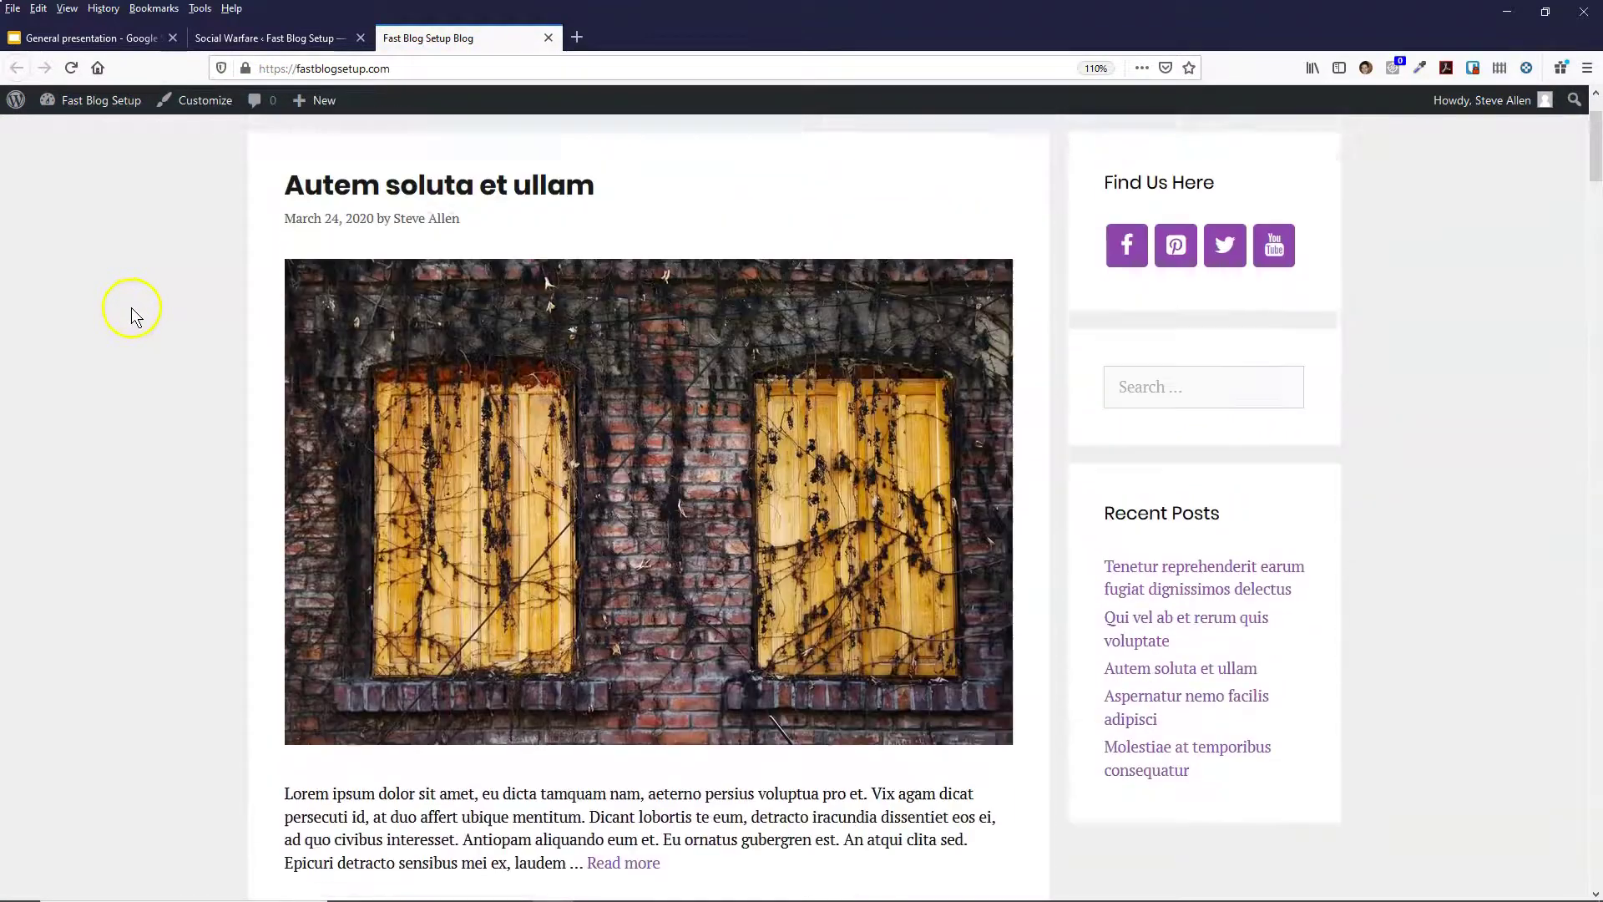
scroll(132, 307, "up", 4)
scroll(123, 342, "down", 12)
scroll(185, 415, "down", 5)
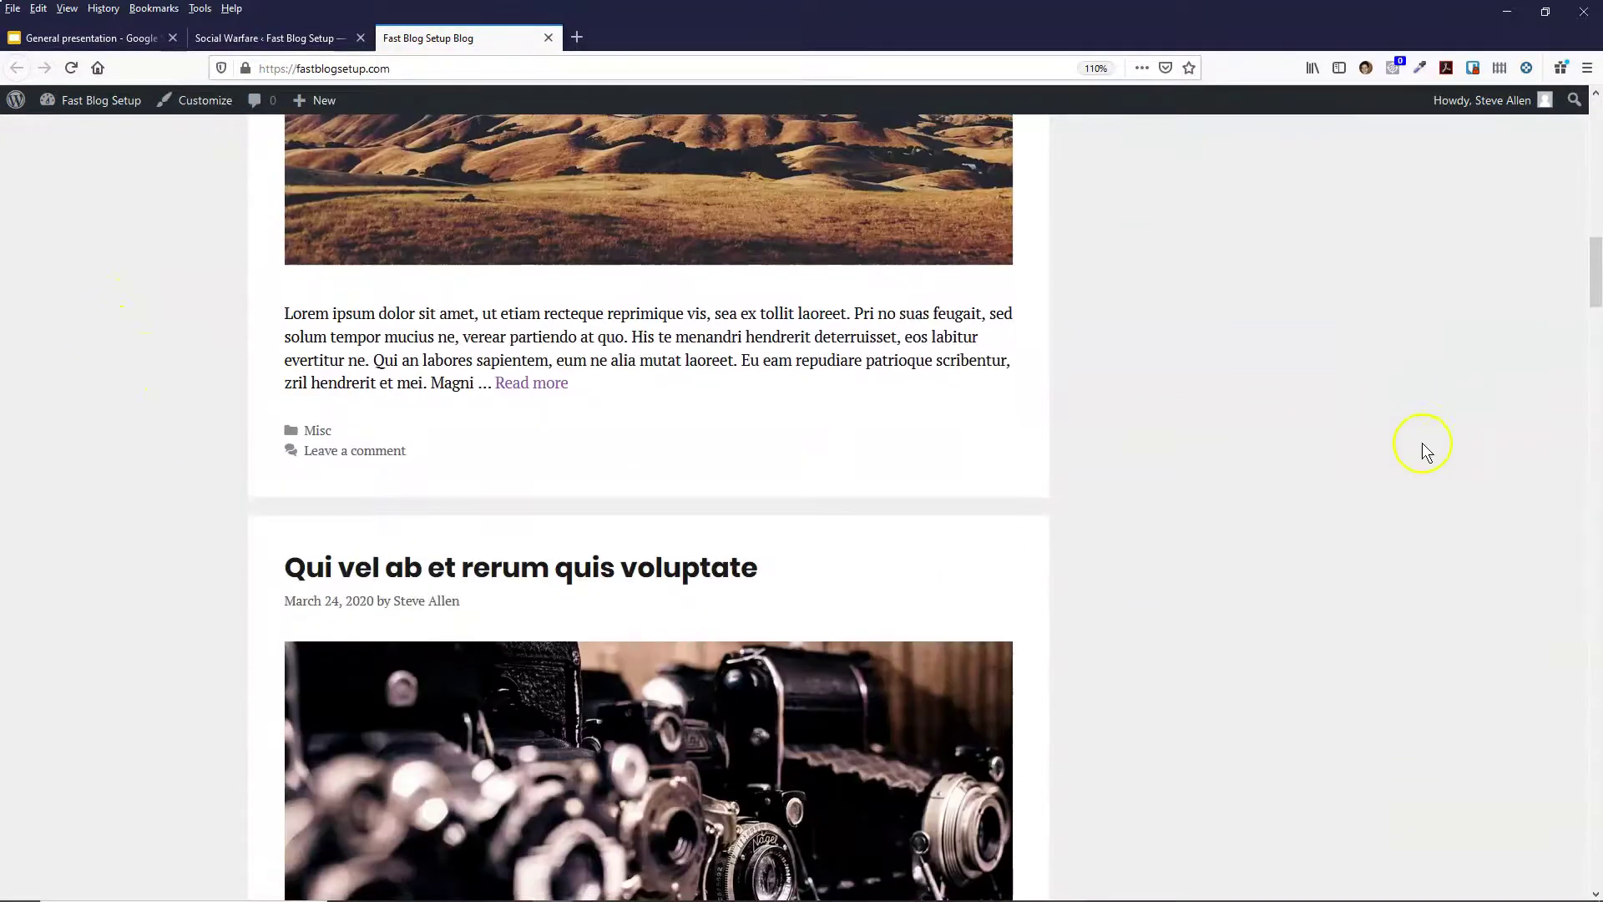
left_click_drag(1596, 288, 1596, 194)
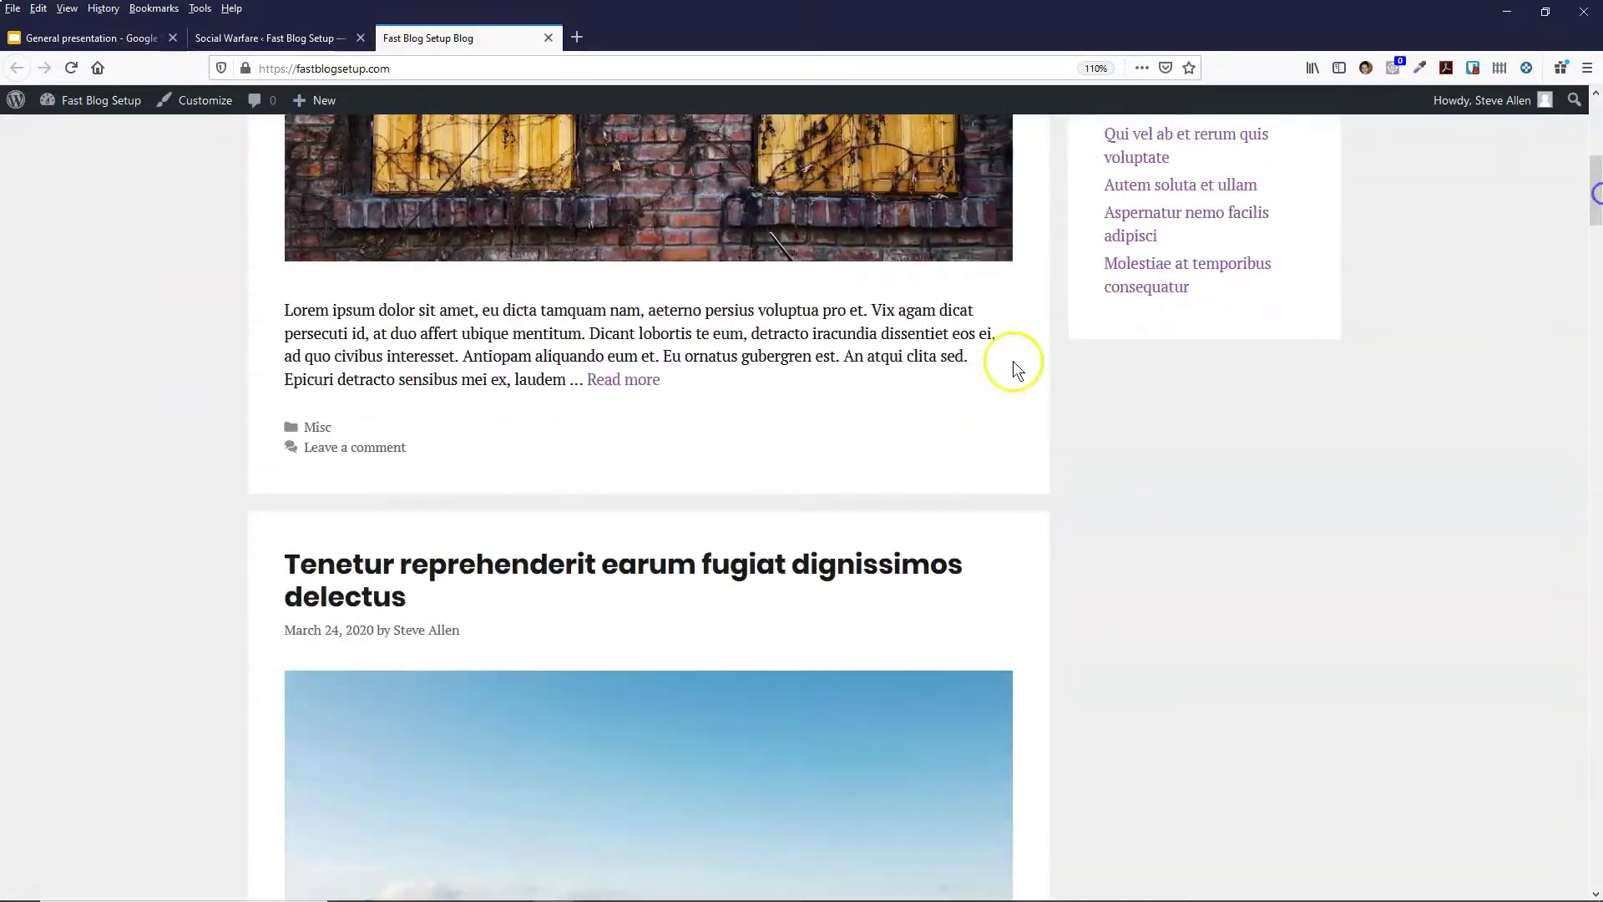
- Open the 'Tenetur reprehenderit' post and check its Pinterest, Facebook and Twitter share bars
left_click(550, 581)
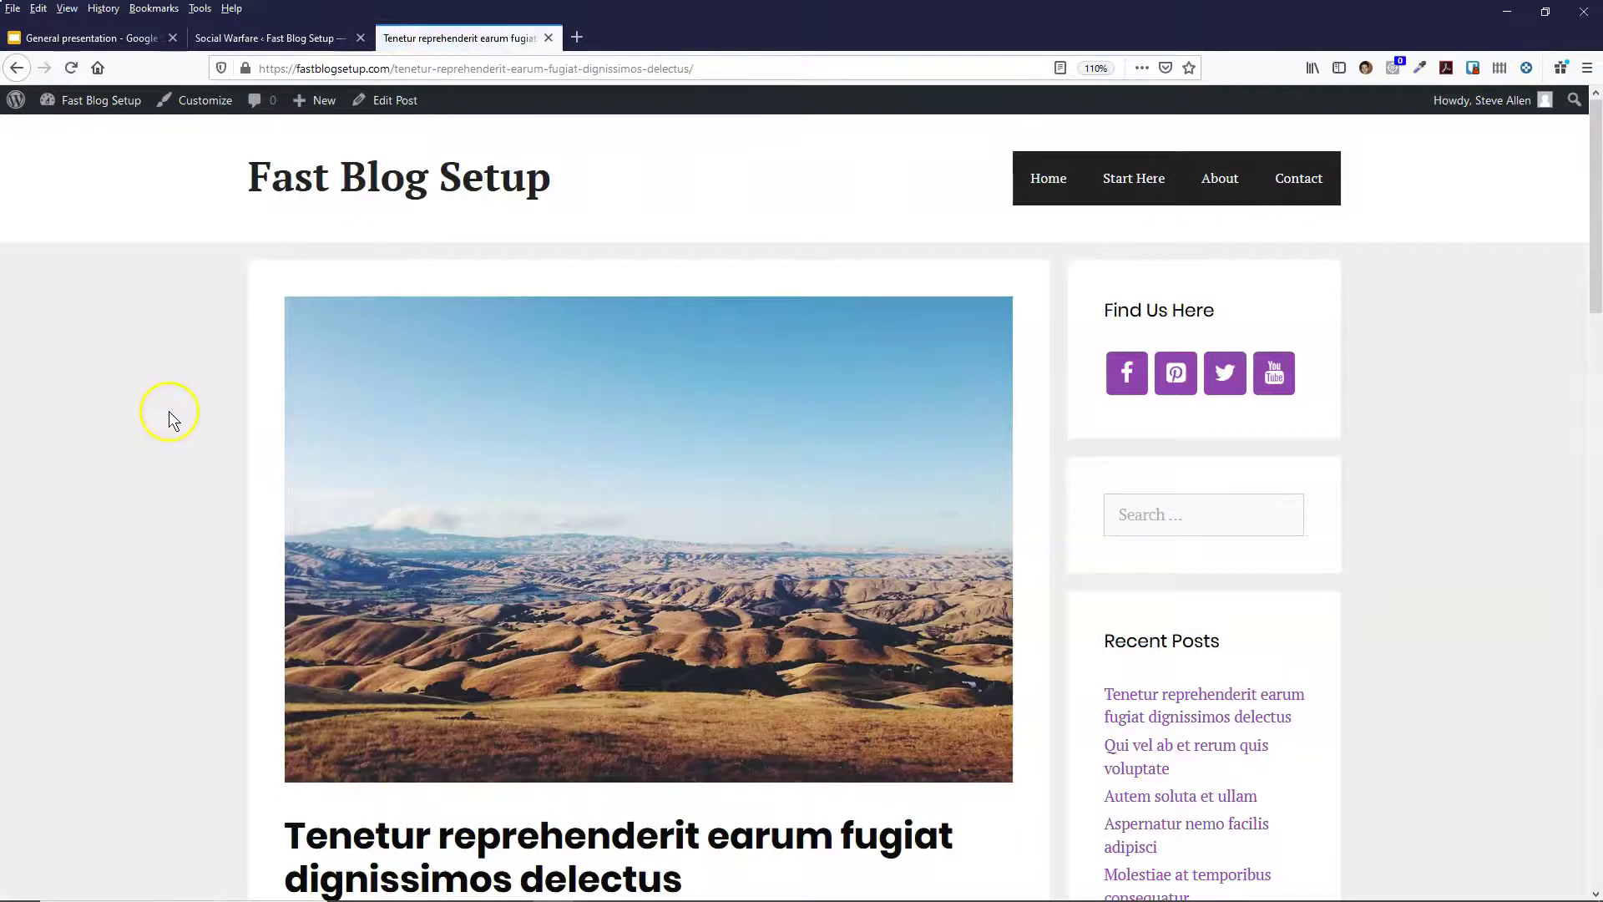
scroll(169, 423, "down", 5)
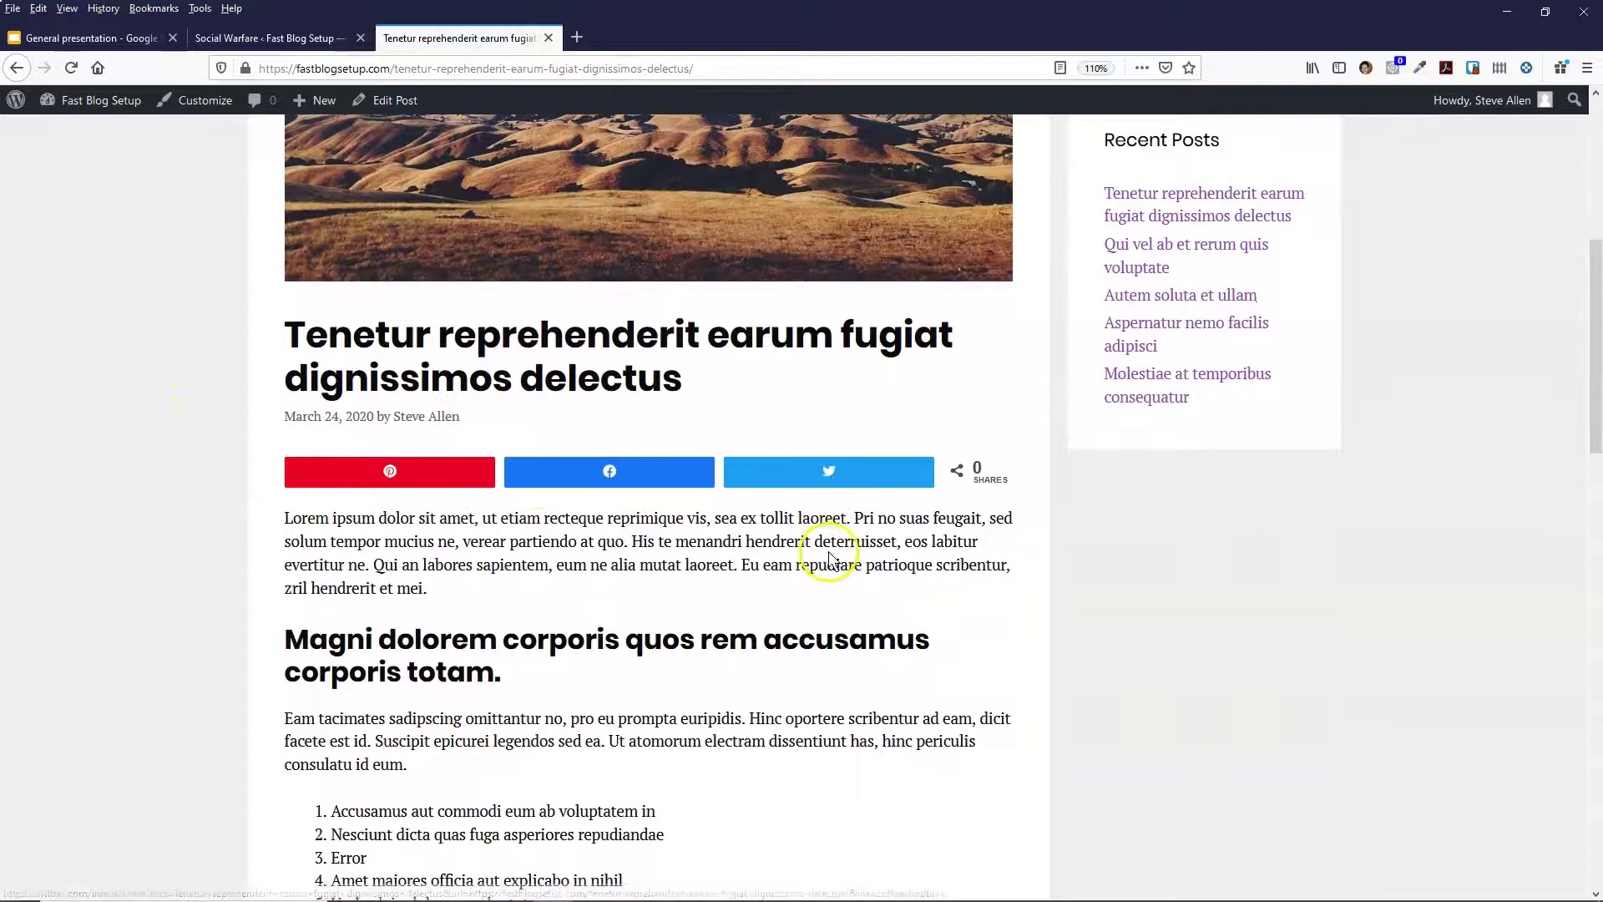
scroll(167, 407, "down", 5)
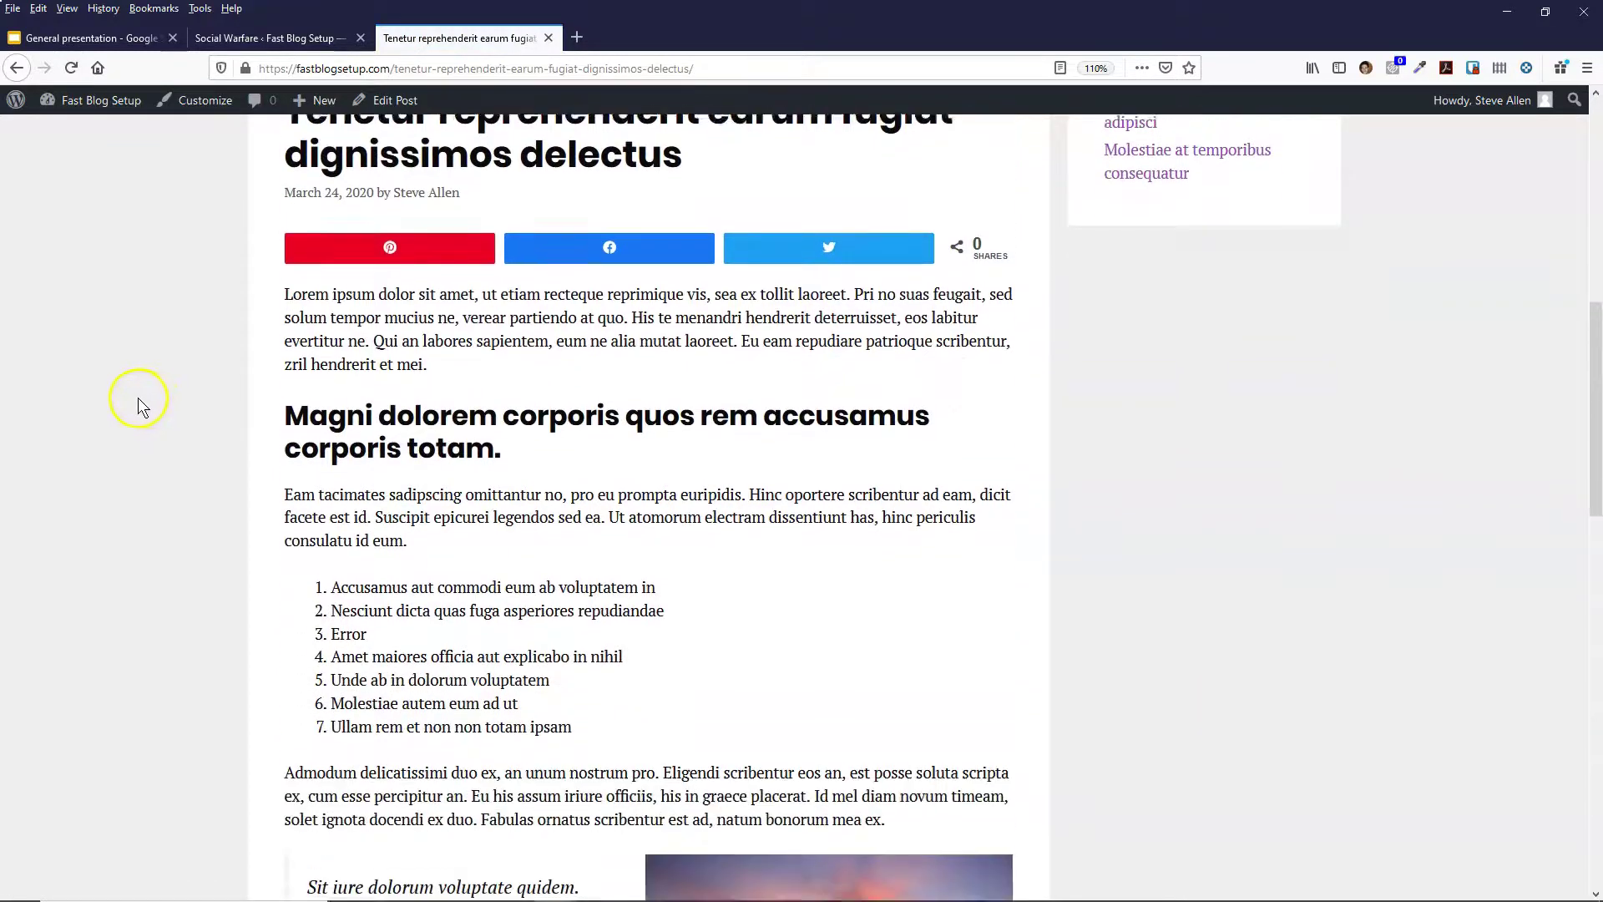
scroll(136, 403, "down", 1)
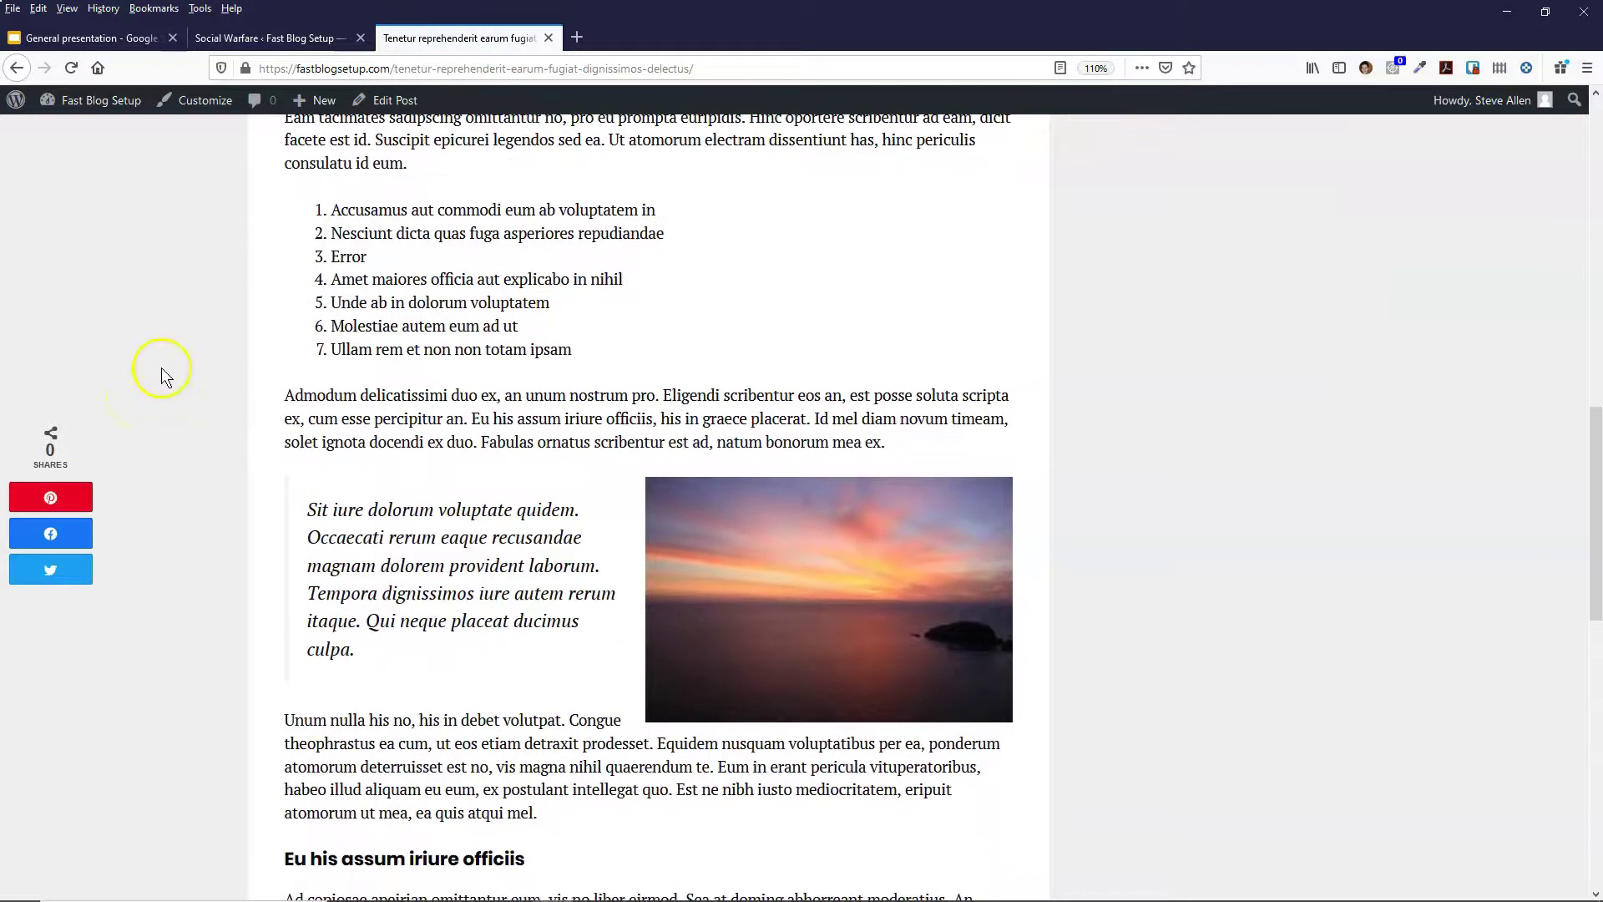
scroll(162, 369, "up", 4)
scroll(163, 381, "down", 2)
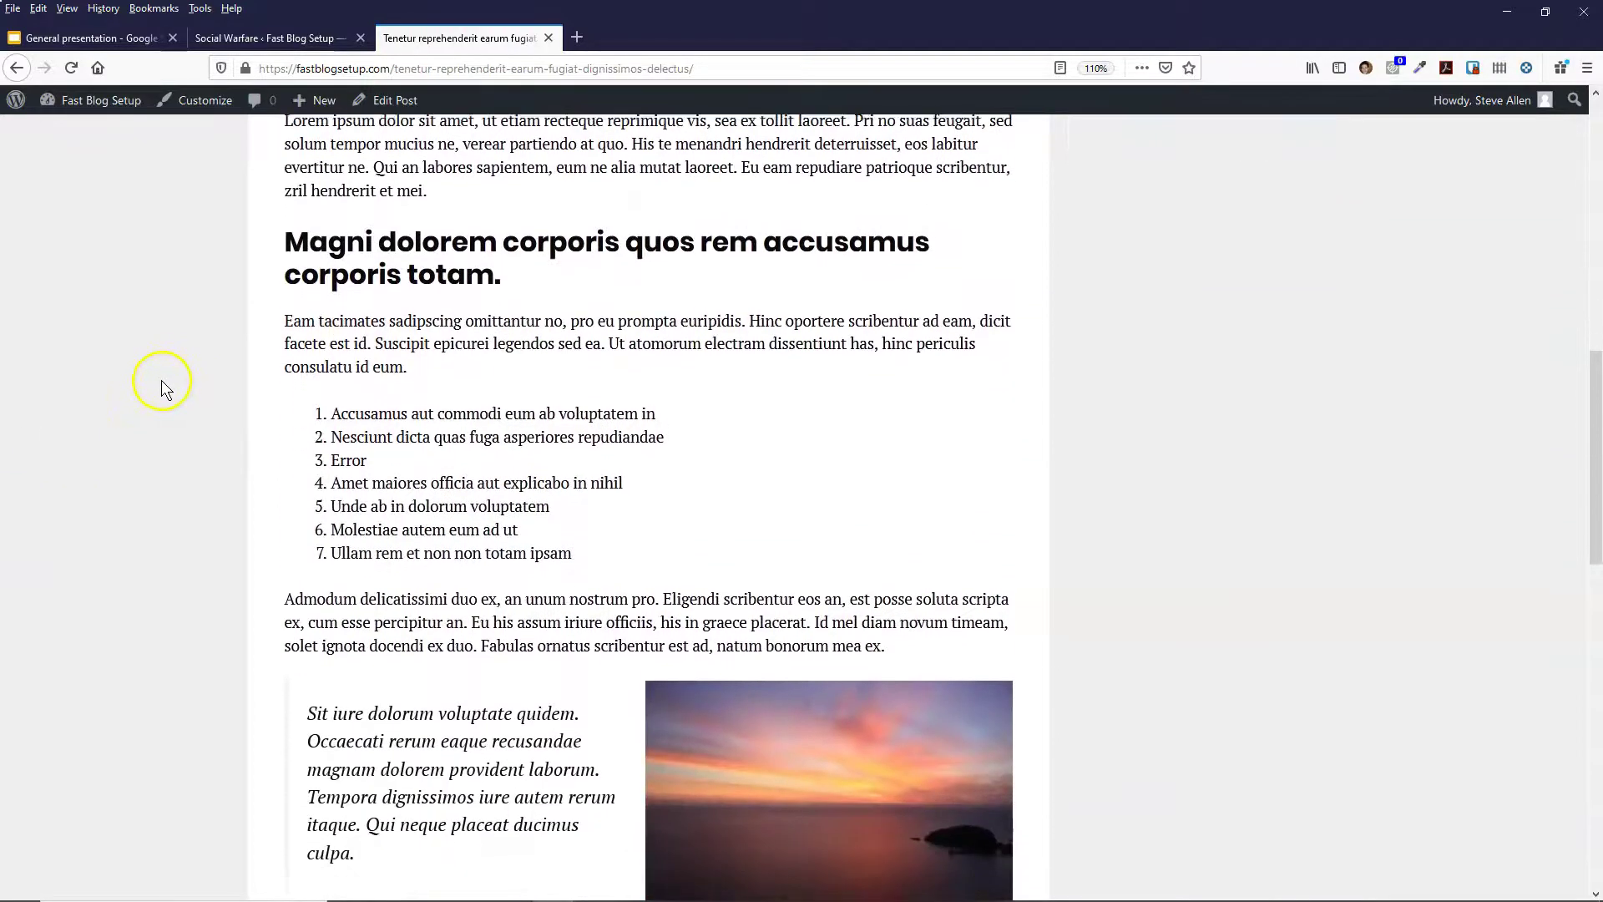
scroll(384, 264, "up", 2)
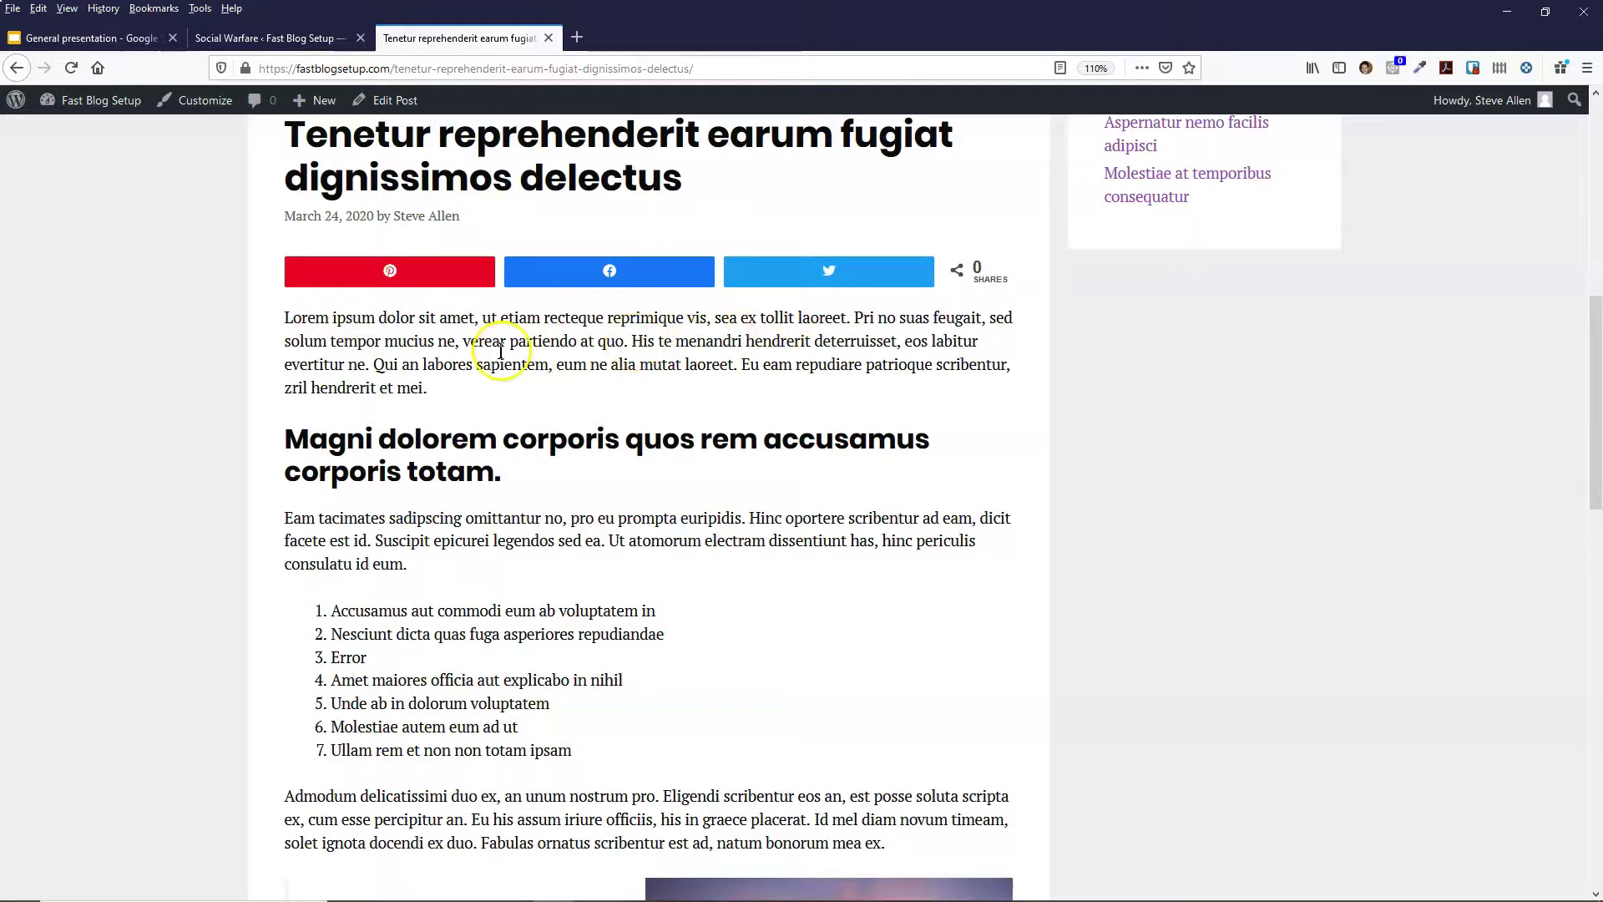
scroll(406, 341, "down", 2)
scroll(406, 341, "down", 2)
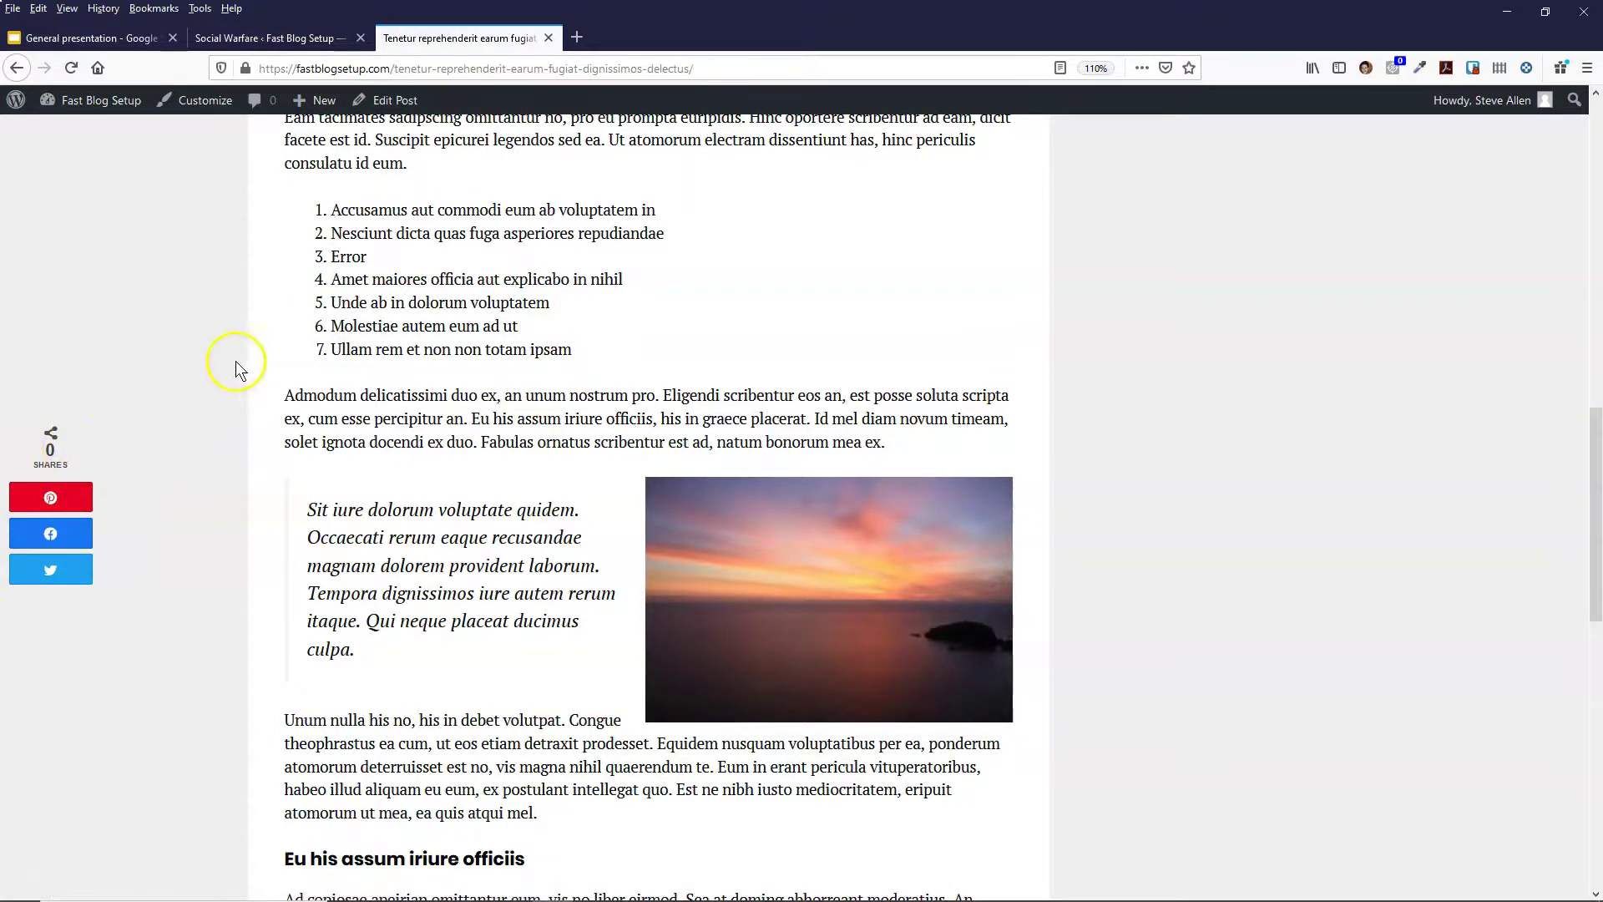
scroll(207, 346, "down", 6)
scroll(207, 345, "up", 7)
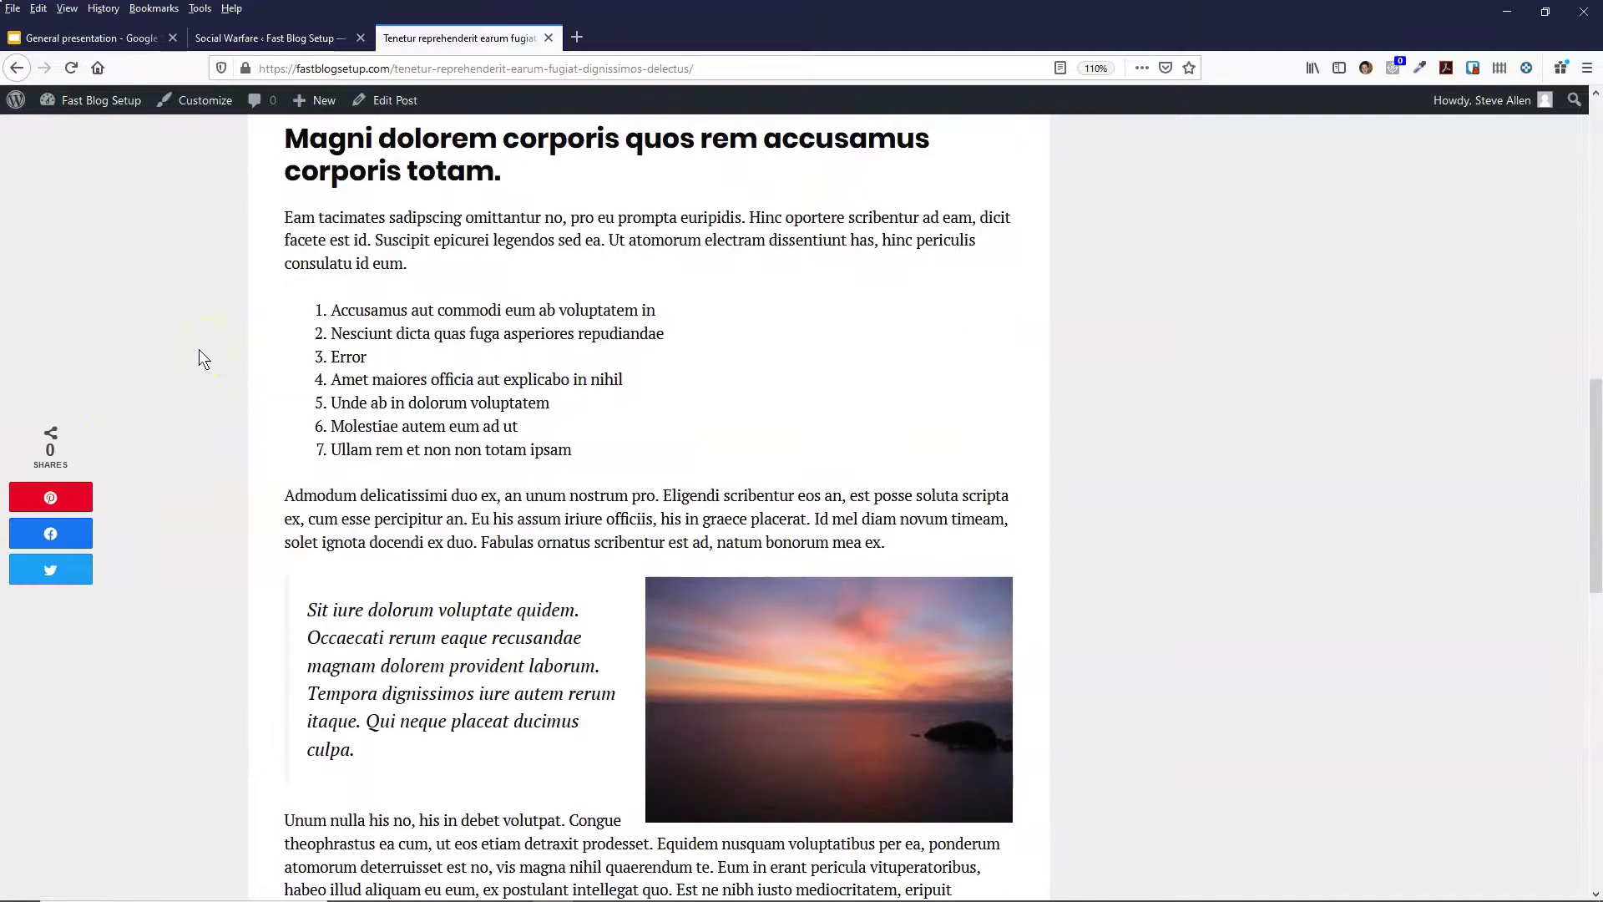
scroll(197, 359, "down", 4)
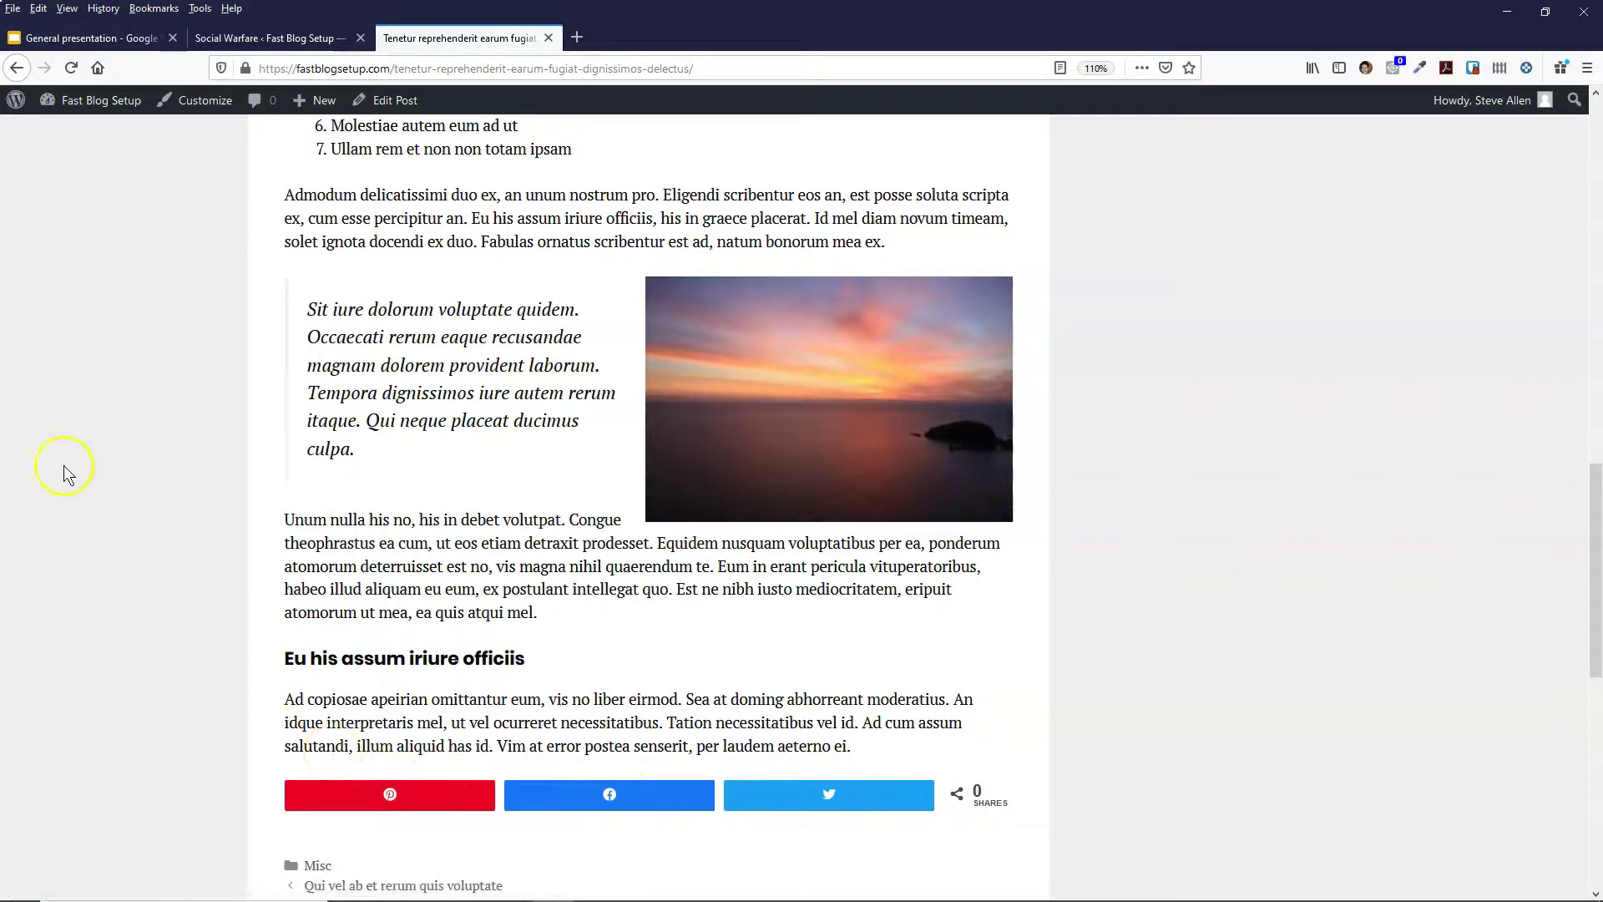
scroll(208, 578, "down", 8)
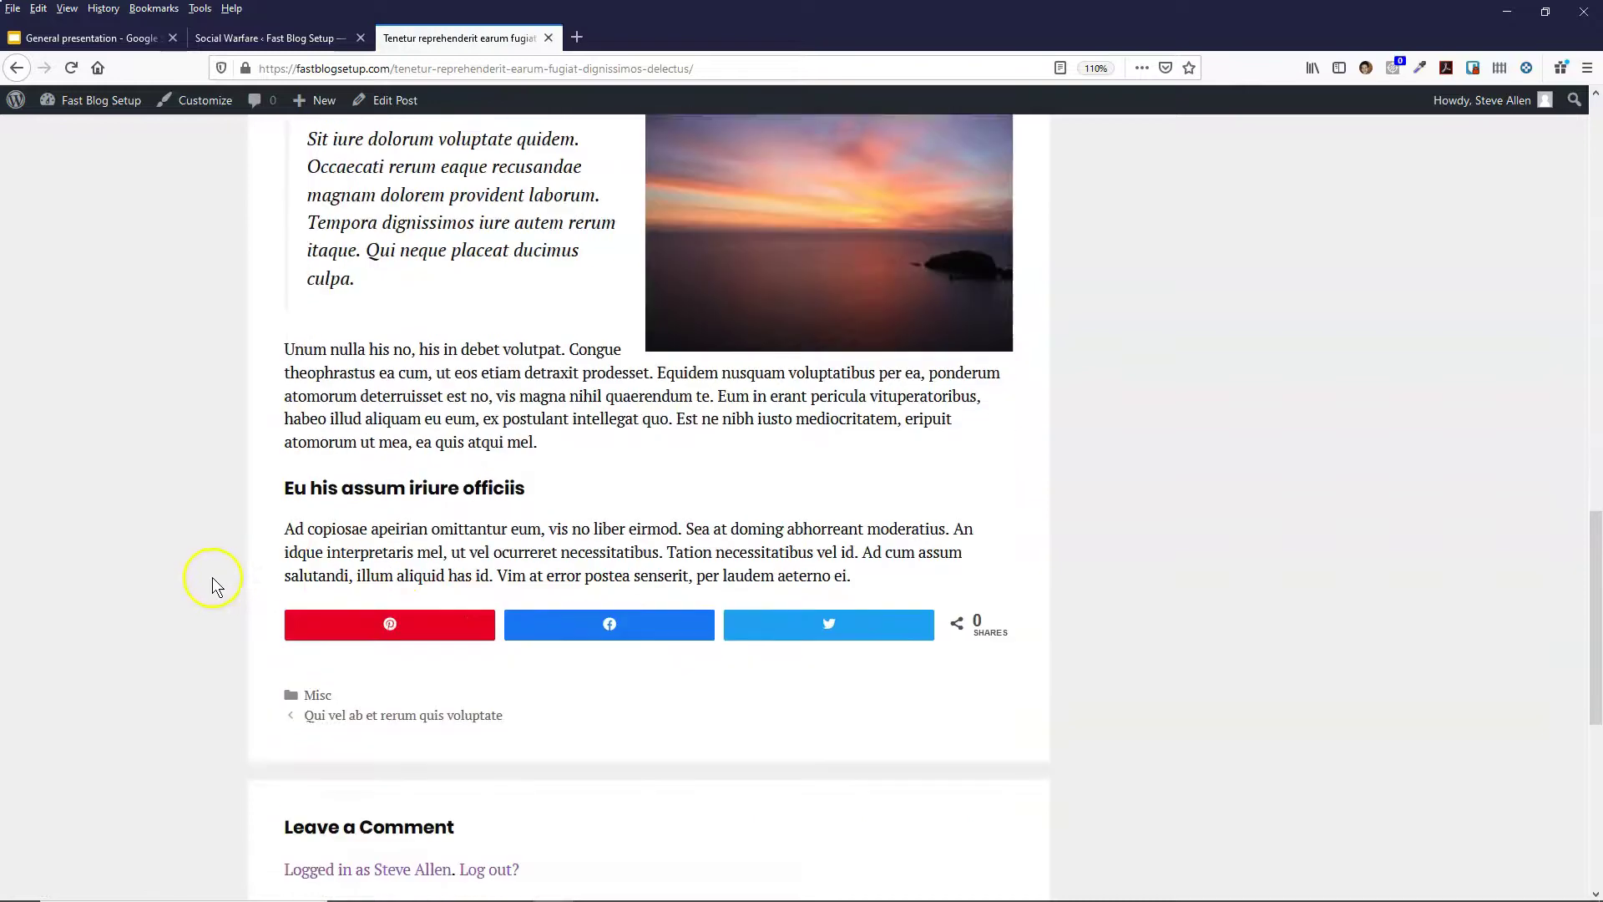
scroll(178, 584, "up", 6)
scroll(178, 580, "up", 15)
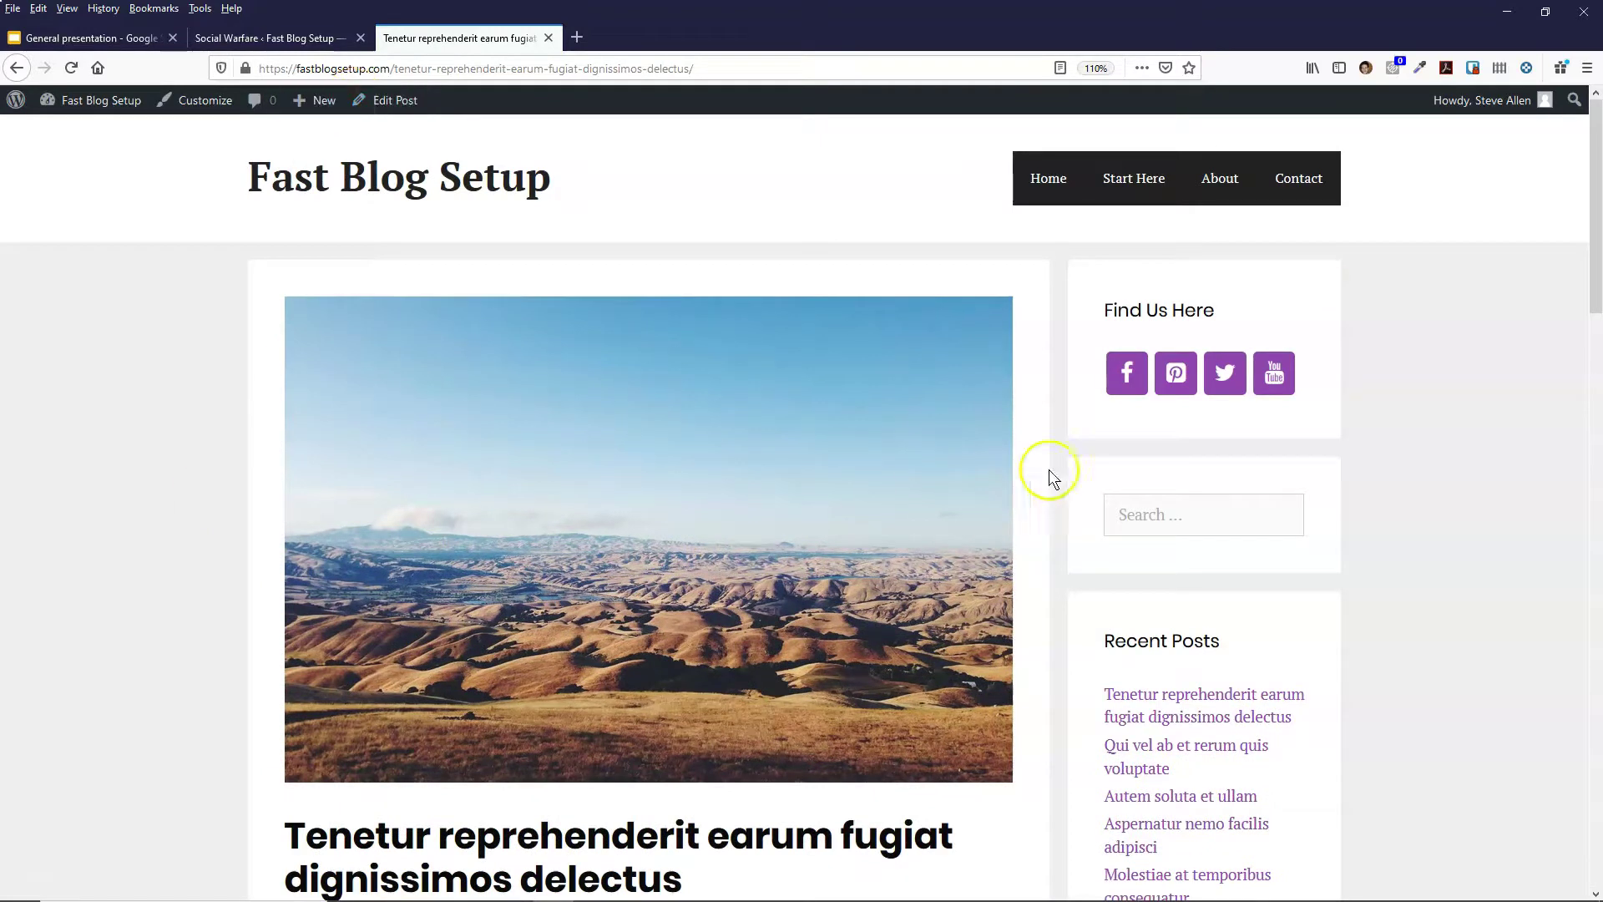
scroll(177, 469, "down", 5)
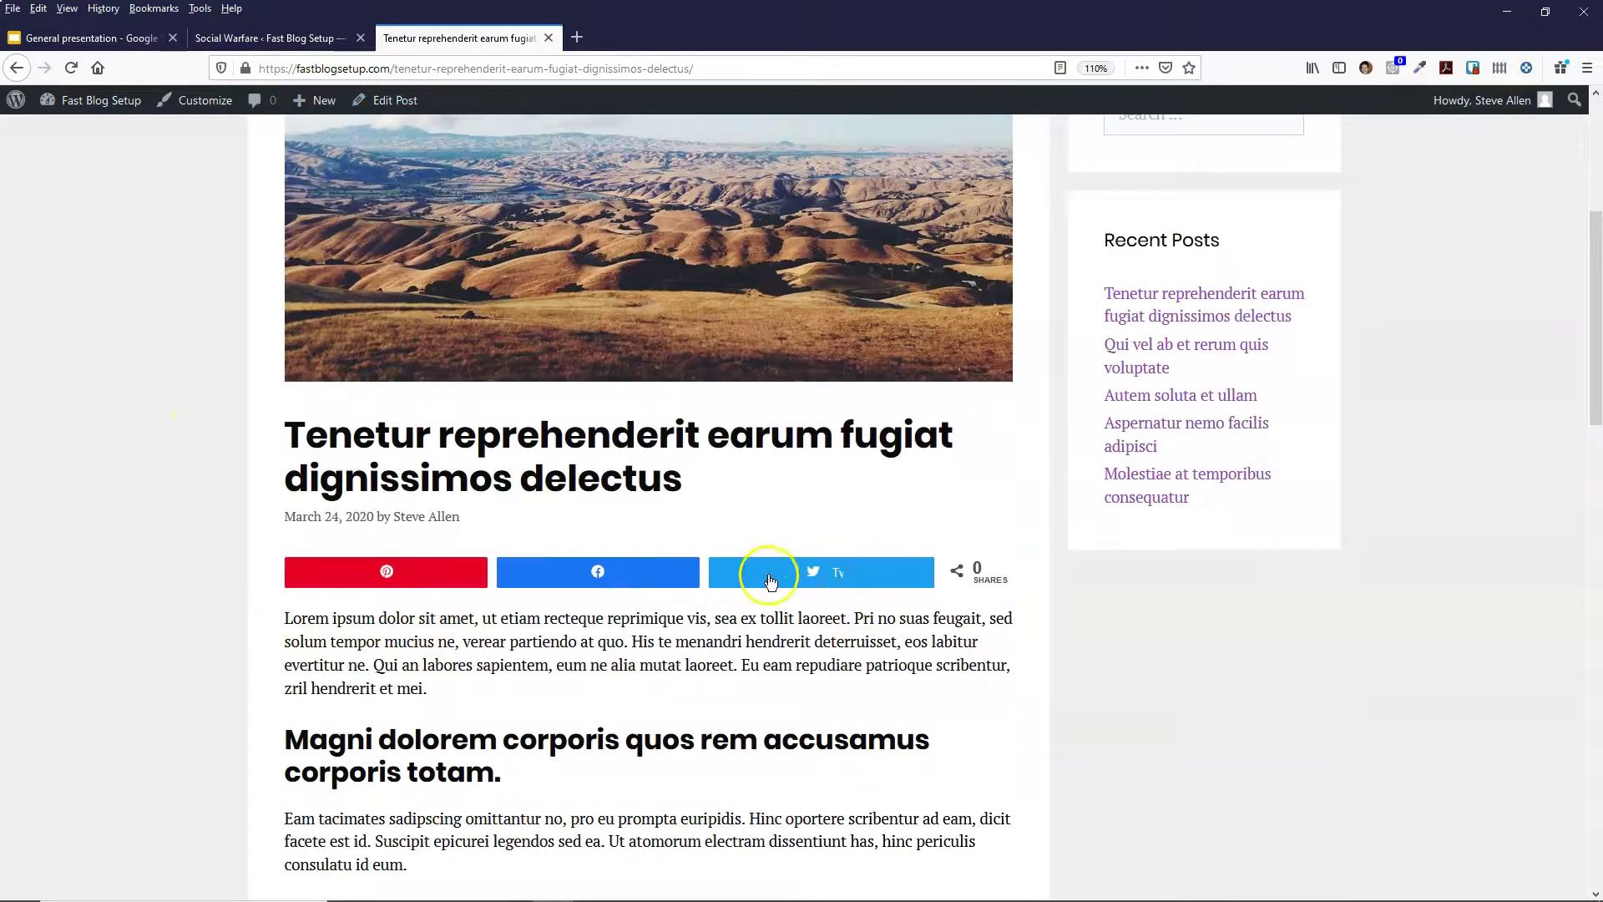
scroll(254, 565, "up", 5)
scroll(219, 566, "down", 3)
scroll(143, 453, "up", 3)
scroll(147, 462, "down", 1)
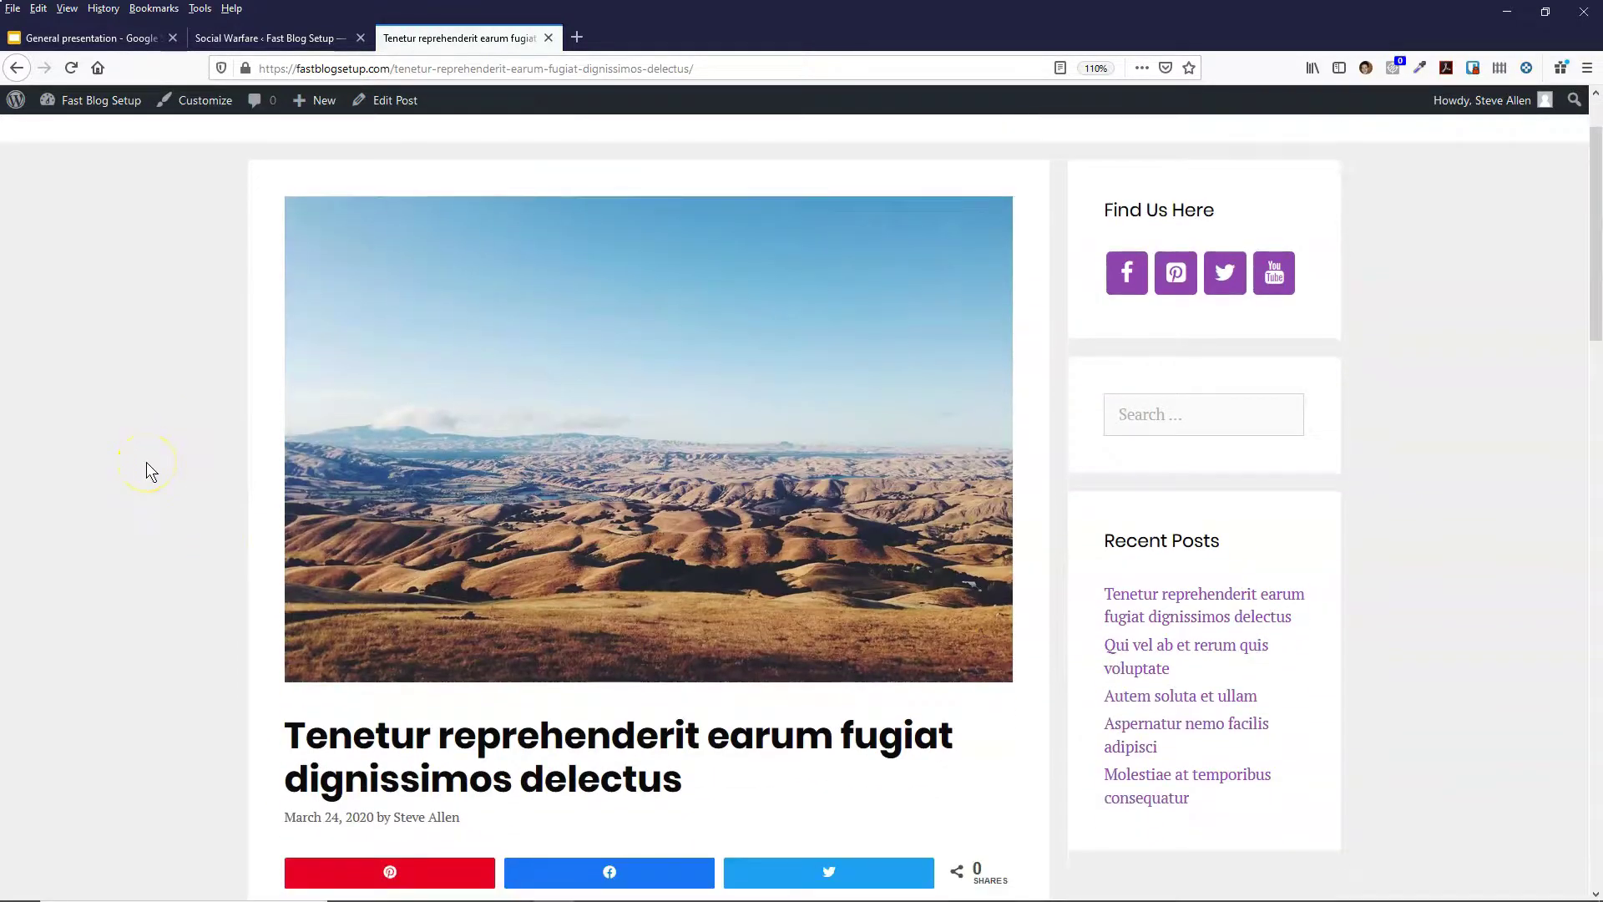
scroll(147, 462, "down", 1)
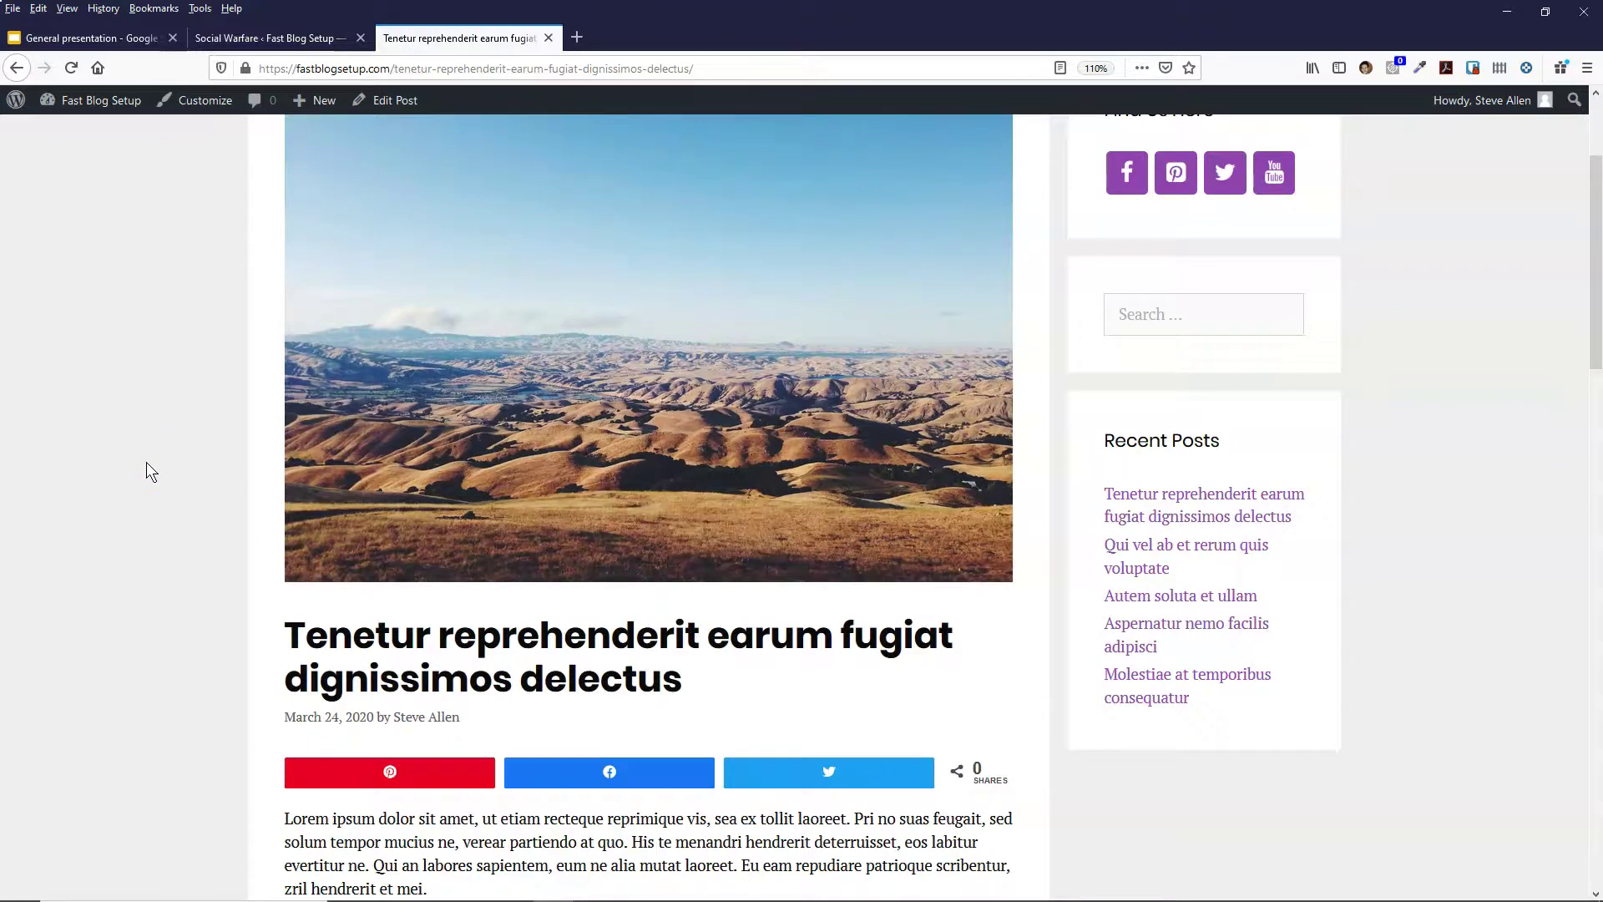
scroll(815, 561, "up", 3)
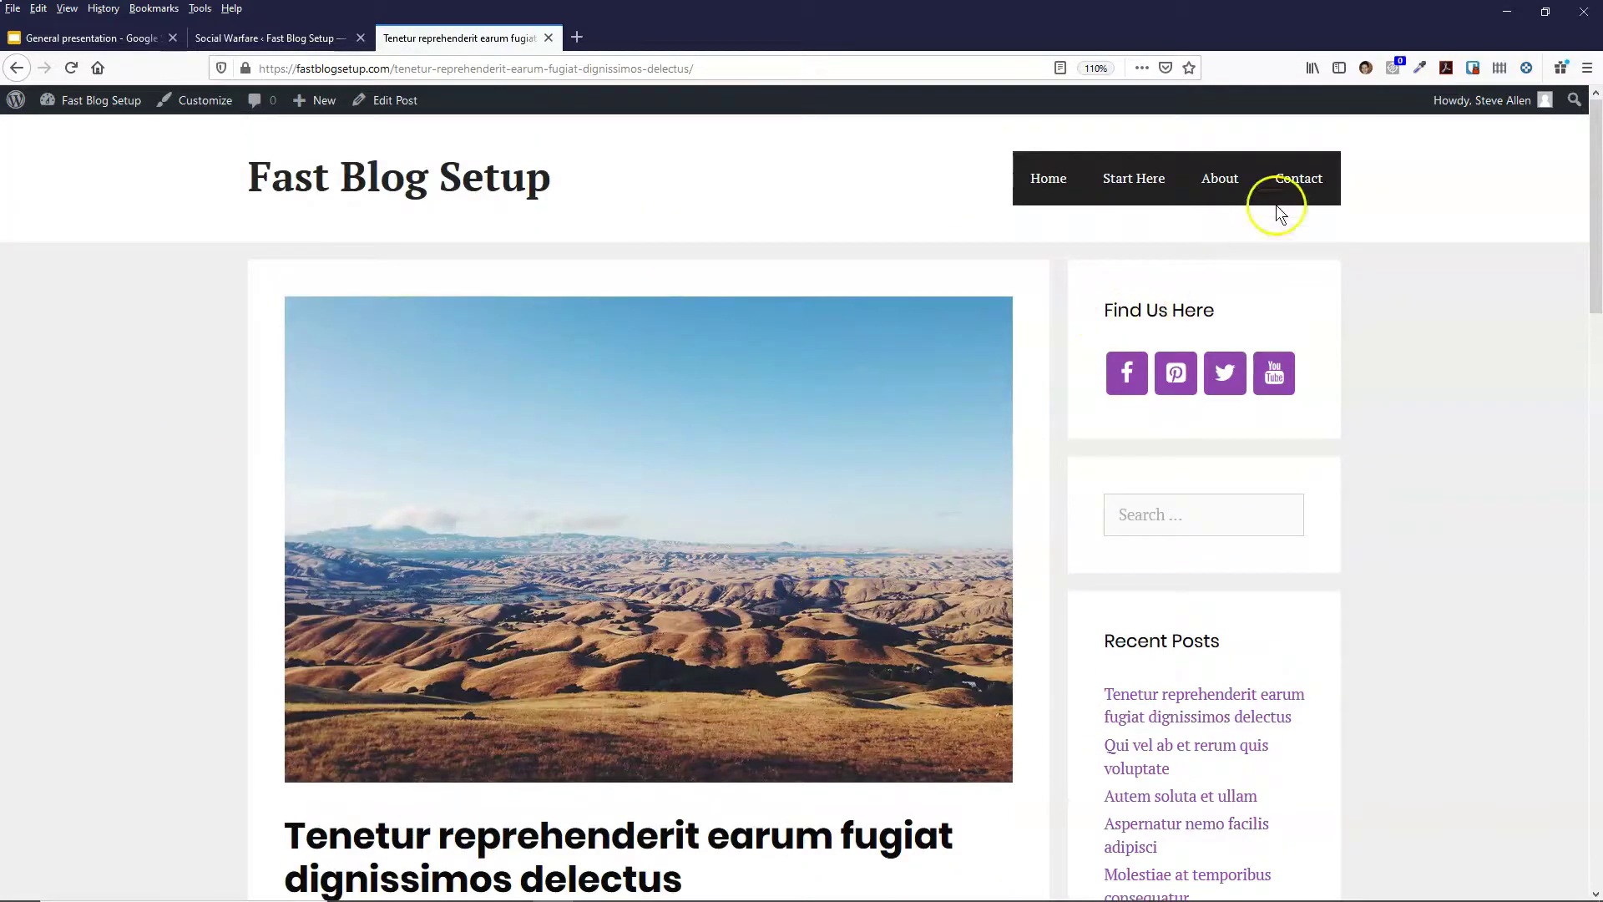
- Go to the Contact page and confirm it shows only its title, without share buttons
left_click(1285, 201)
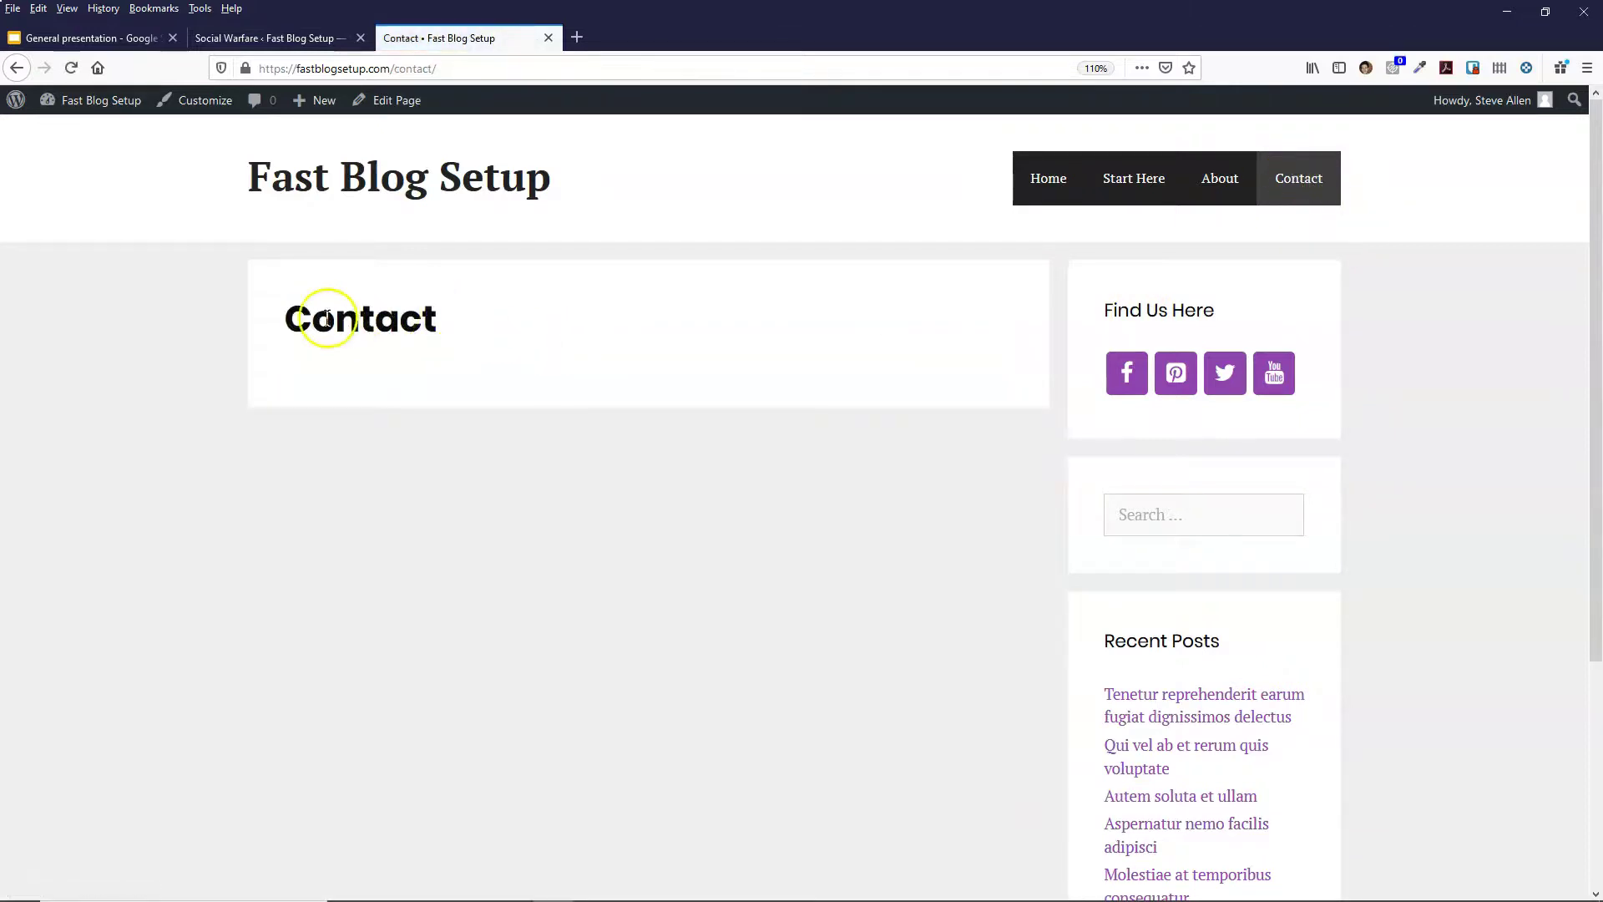
left_click_drag(302, 316, 454, 369)
left_click(741, 554)
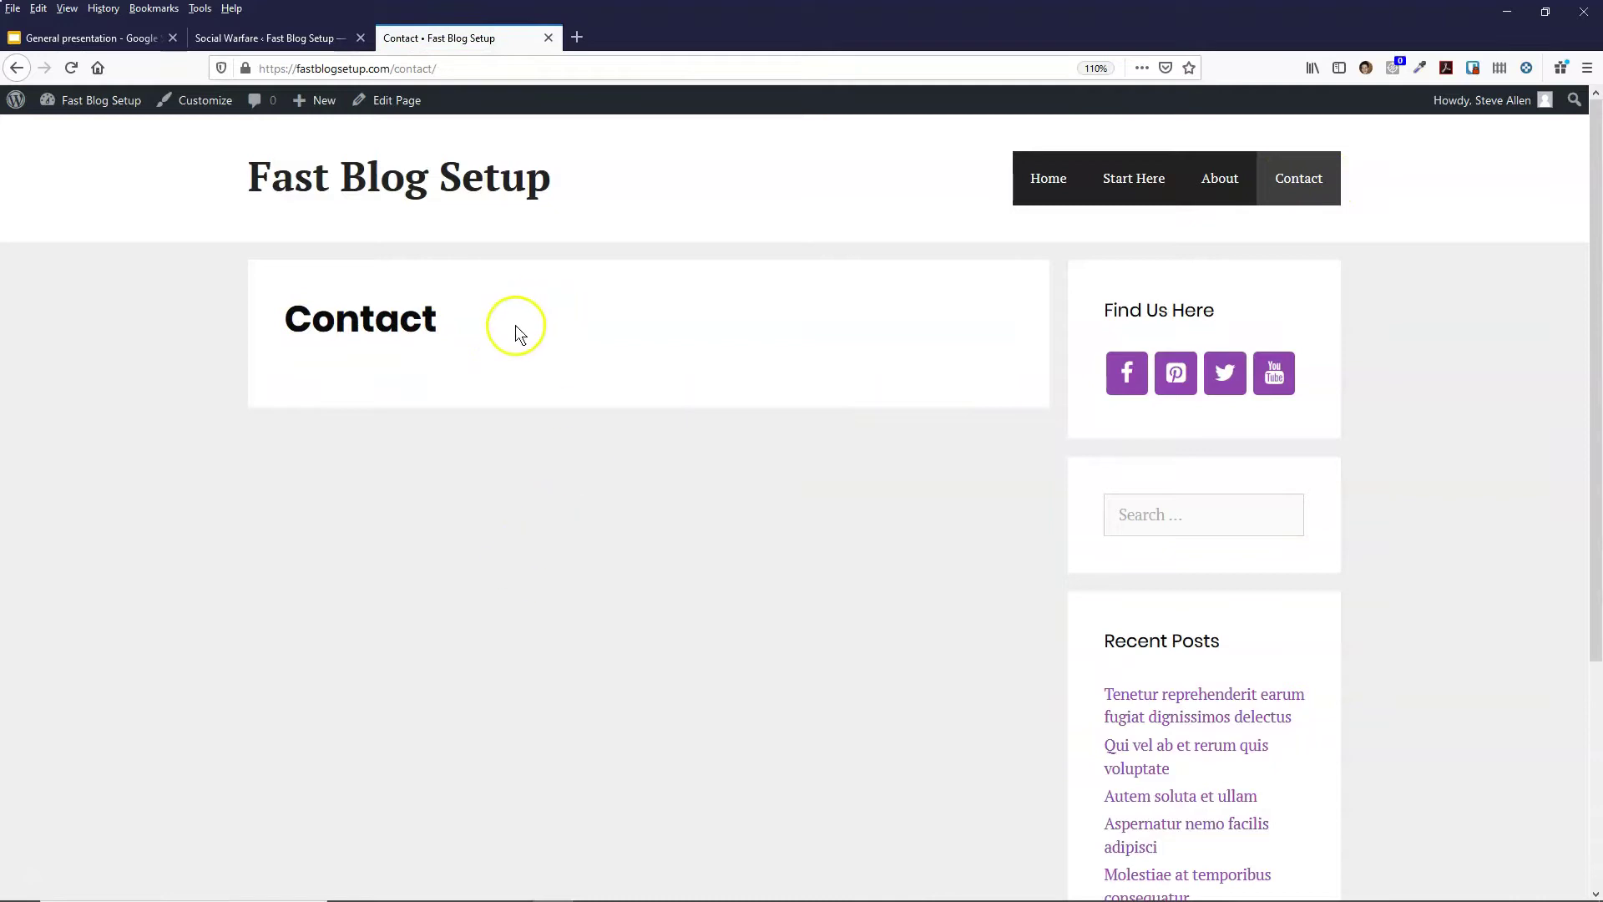
left_click_drag(302, 327, 422, 324)
left_click(419, 322)
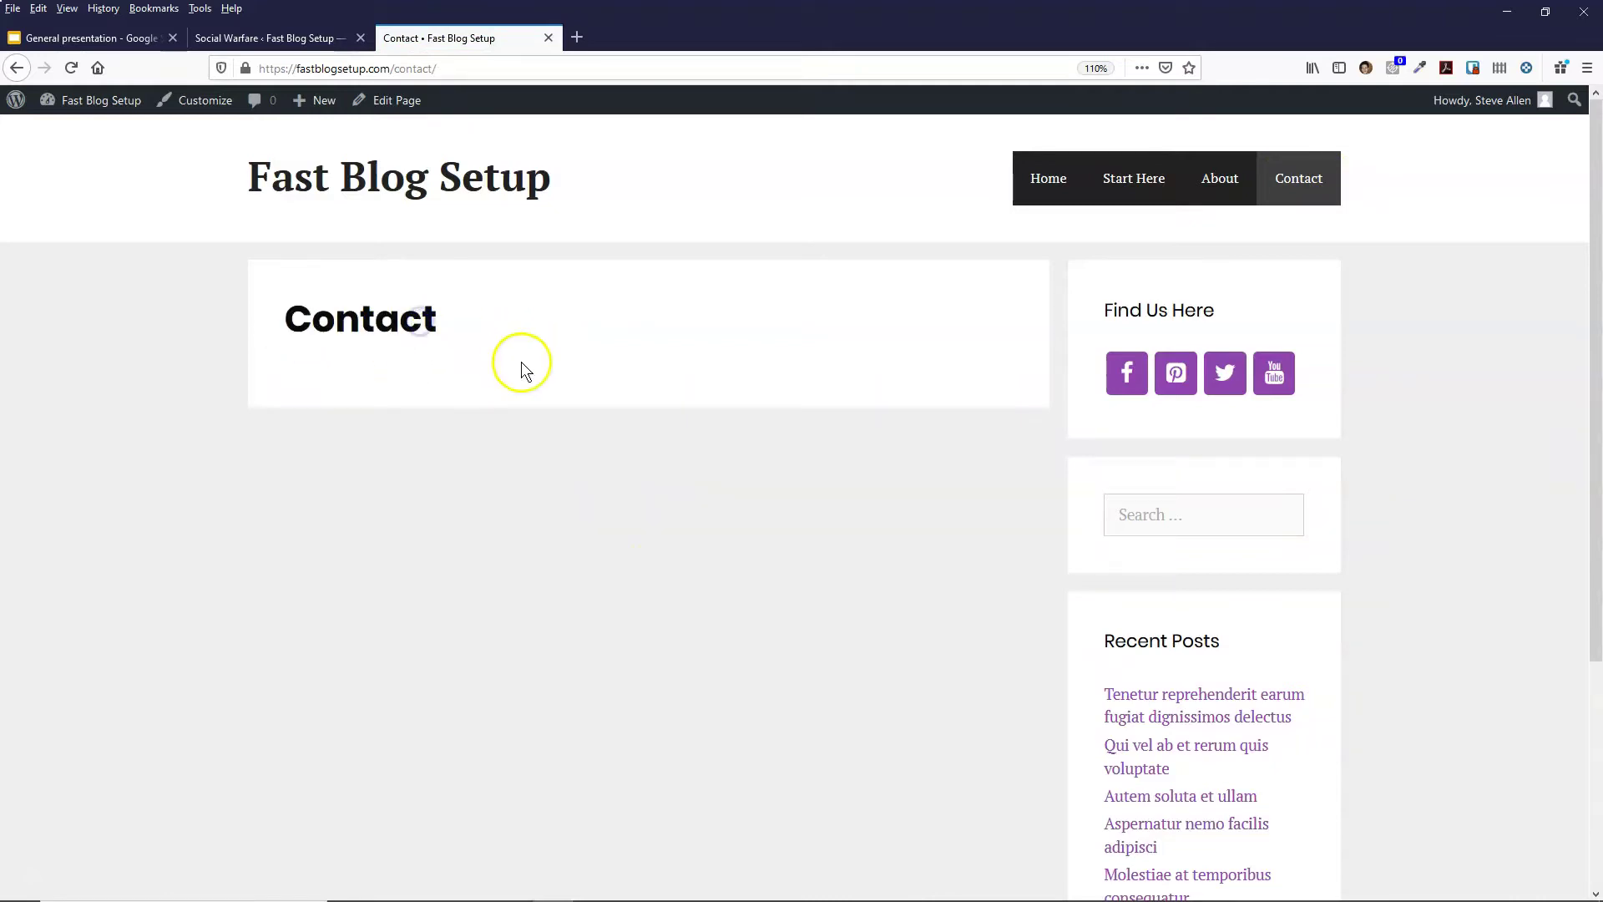